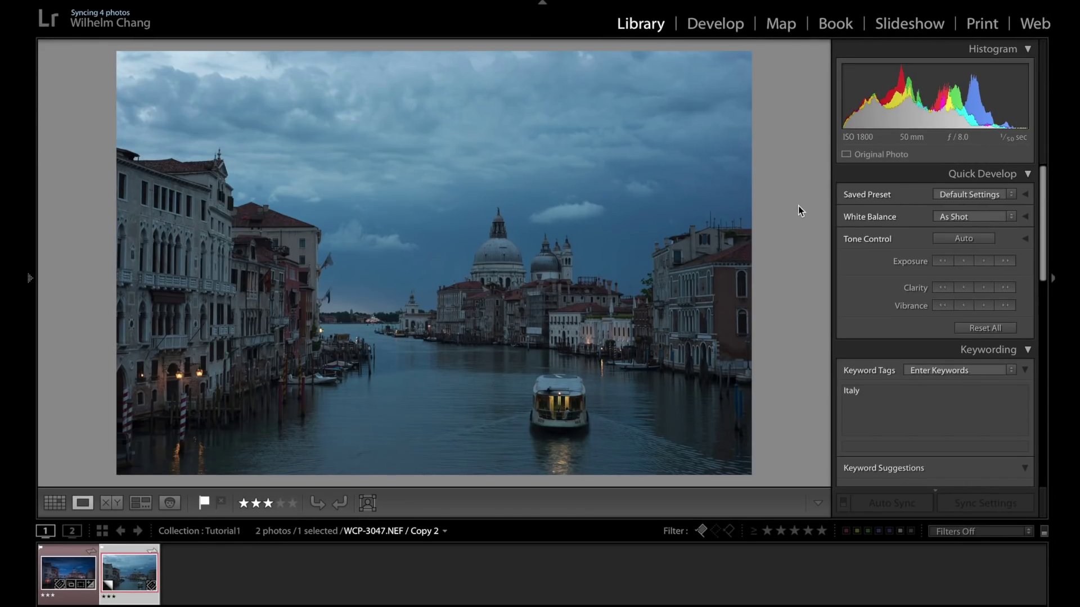
- Start developing the photo: set Temp 6,537, Tint +12, Highlights −100, Shadows +84, Whites +21 and Blacks −20
{"action": "left_click", "coordinate": [727, 26]}
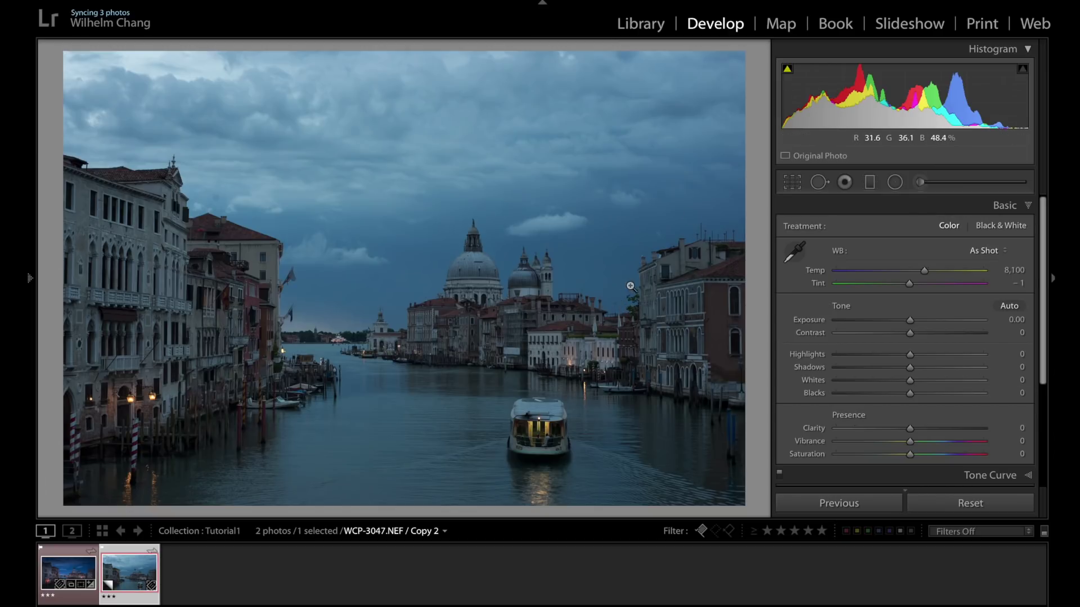
{"action": "mouse_move", "coordinate": [911, 281]}
{"action": "left_mouse_down"}
{"action": "mouse_move", "coordinate": [926, 271]}
{"action": "mouse_move", "coordinate": [904, 272]}
{"action": "mouse_move", "coordinate": [920, 287]}
{"action": "left_mouse_up"}
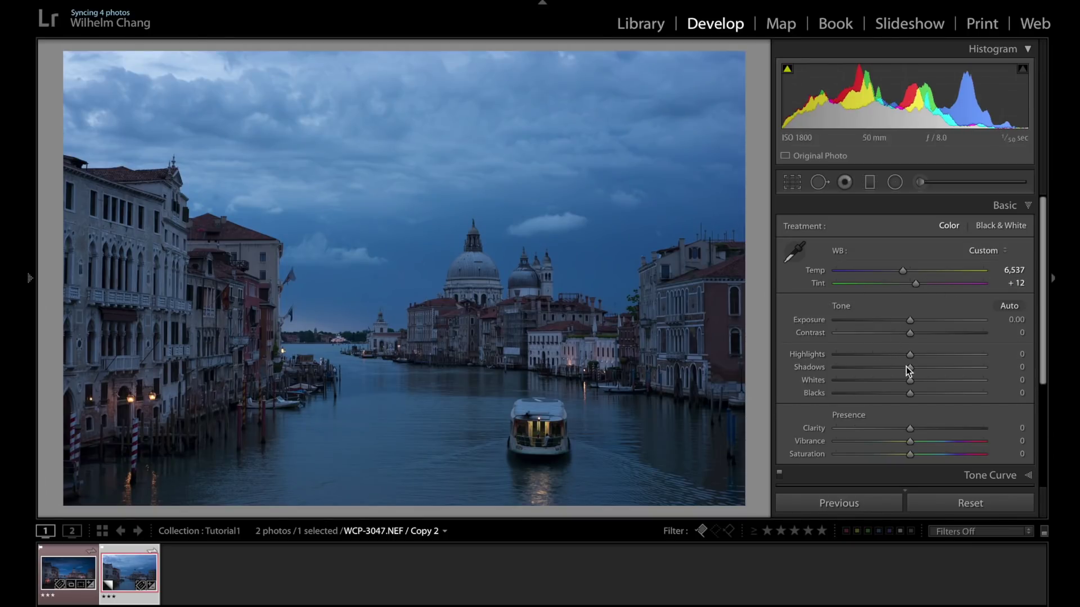
{"action": "left_click_drag", "start_coordinate": [909, 354], "coordinate": [819, 357]}
{"action": "left_click_drag", "start_coordinate": [910, 368], "coordinate": [896, 395]}
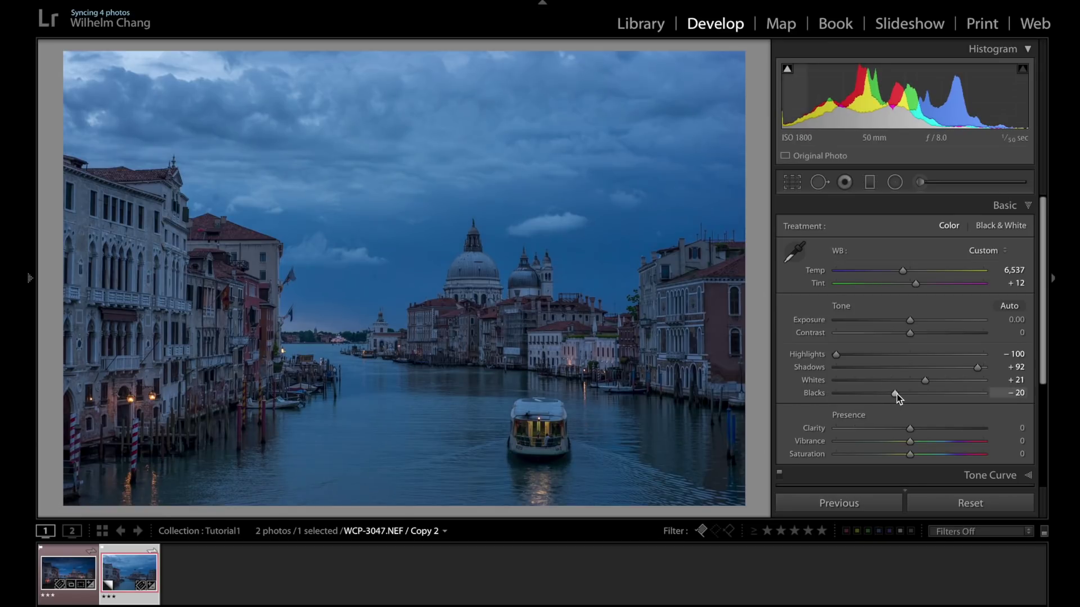
{"action": "mouse_move", "coordinate": [978, 367]}
{"action": "left_mouse_down"}
{"action": "mouse_move", "coordinate": [959, 368]}
{"action": "mouse_move", "coordinate": [973, 371]}
{"action": "left_mouse_up"}
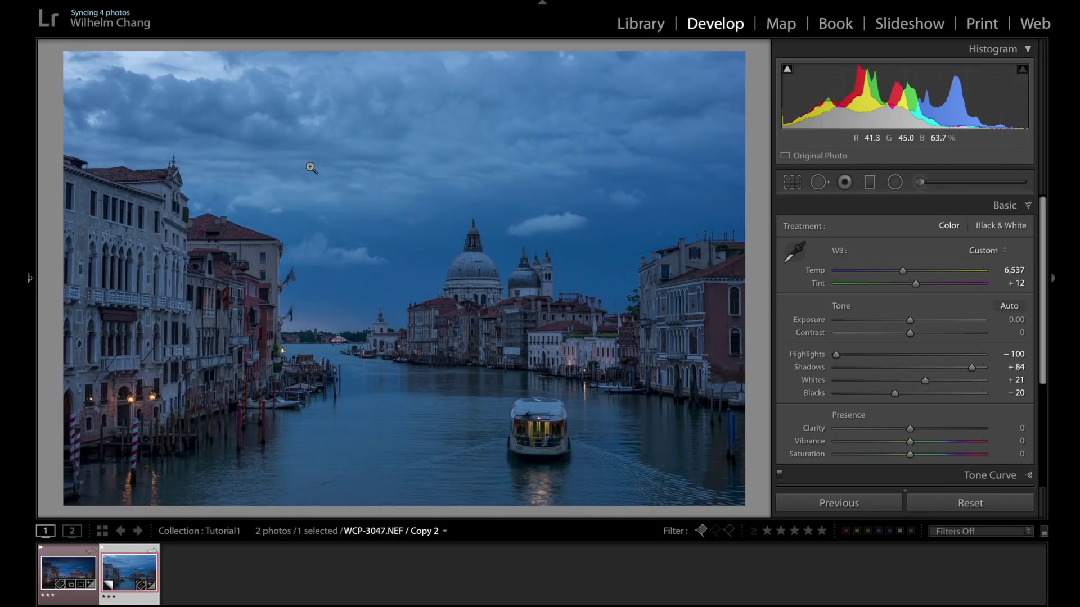
- Add a graduated filter from the photo's upper edge down over the sky, with Exposure −0.91 and Temp −20
{"action": "left_click", "coordinate": [868, 186]}
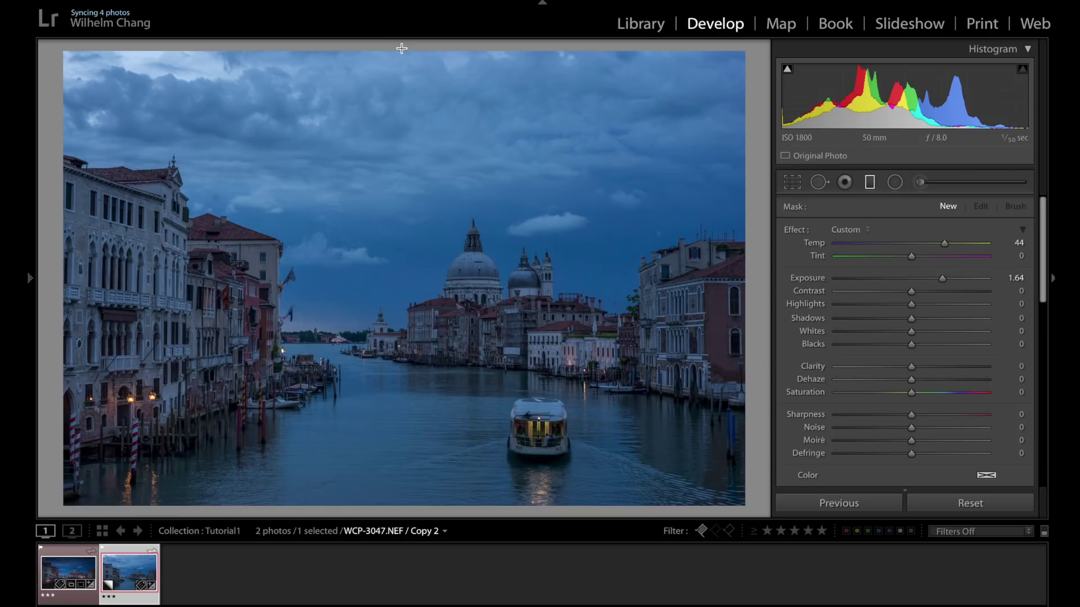
{"action": "left_click_drag", "start_coordinate": [404, 47], "coordinate": [366, 269]}
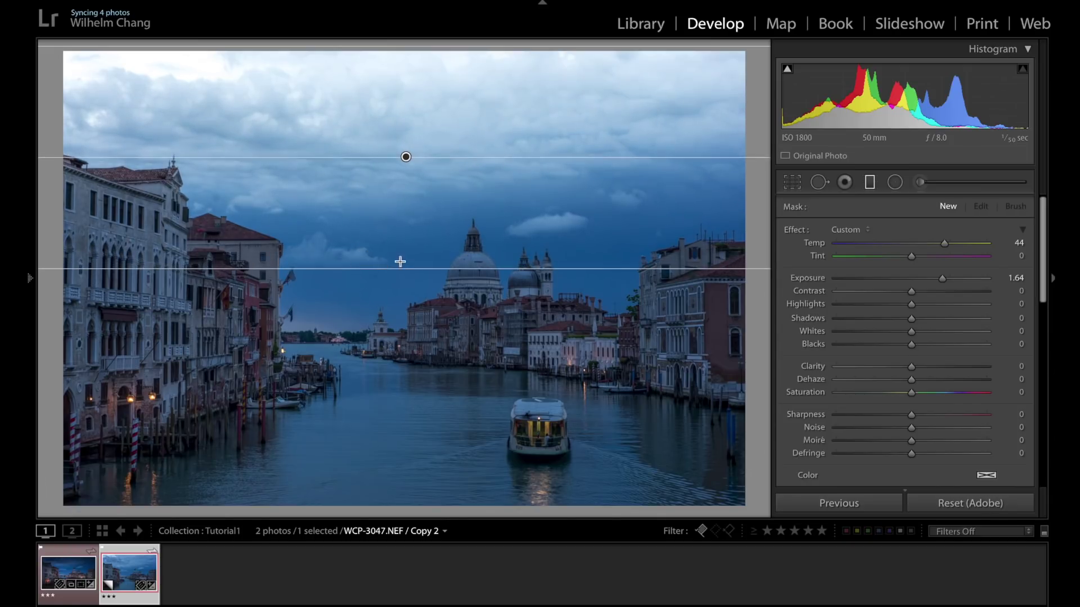
{"action": "left_click_drag", "start_coordinate": [941, 280], "coordinate": [894, 287]}
{"action": "double_click", "coordinate": [815, 243]}
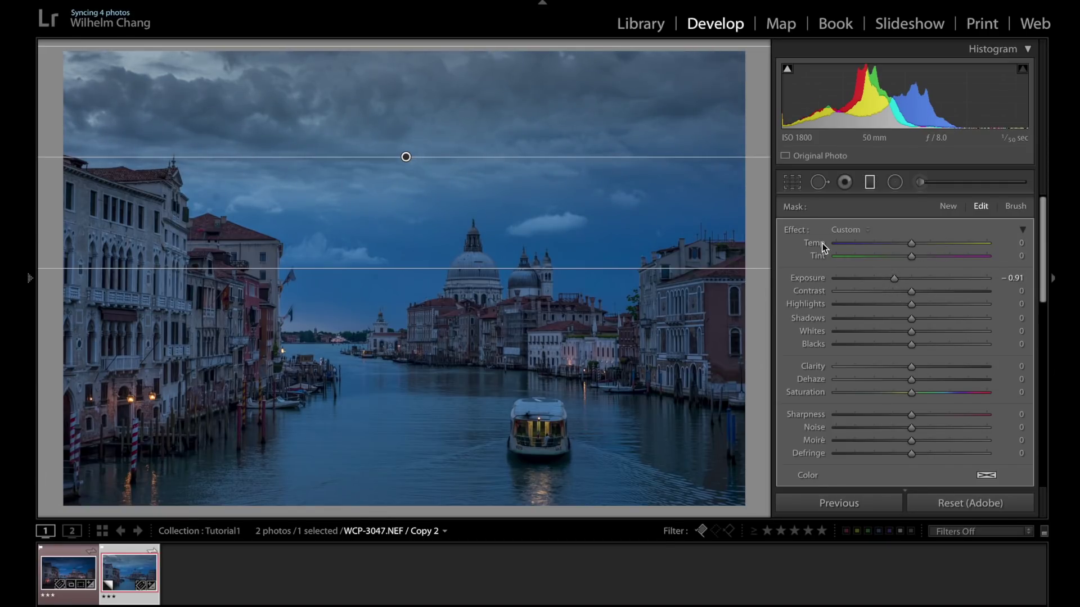
{"action": "left_click_drag", "start_coordinate": [900, 248], "coordinate": [899, 246]}
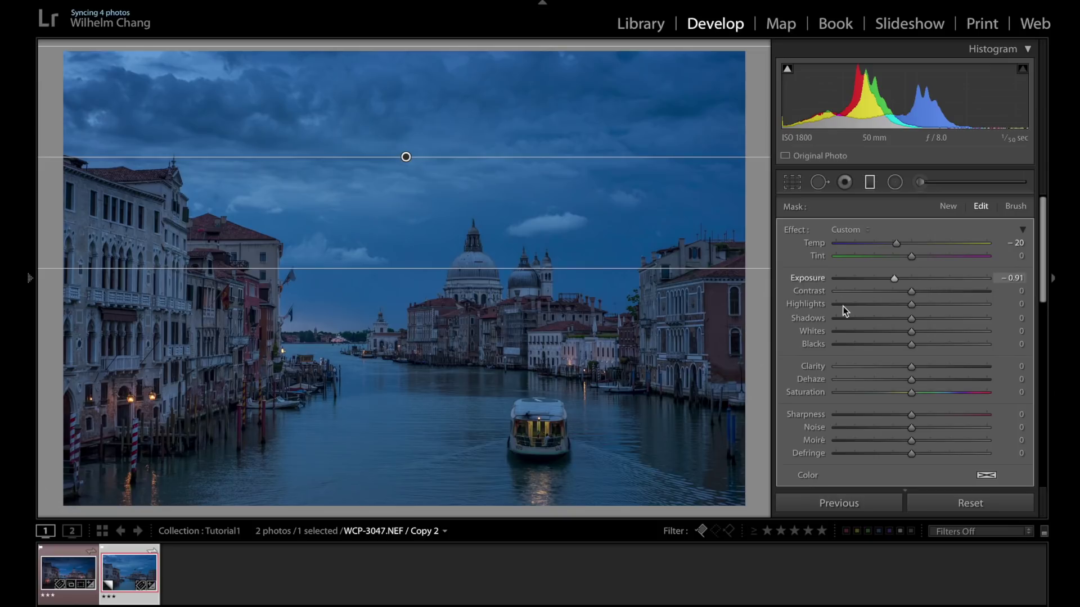
{"action": "scroll", "coordinate": [1045, 288], "scroll_direction": "down", "scroll_amount": 5}
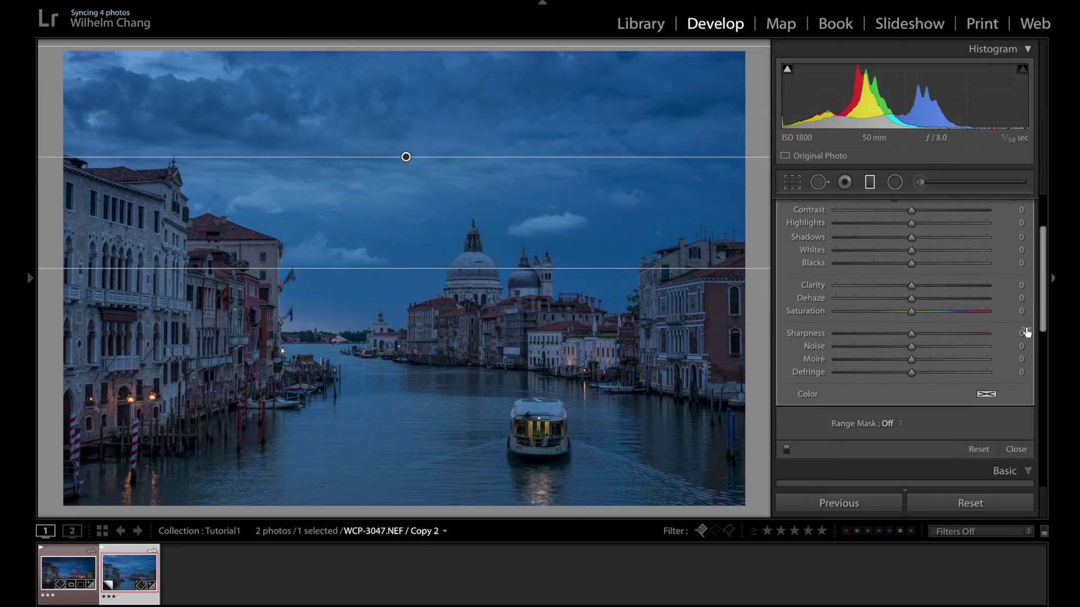
{"action": "left_click", "coordinate": [1031, 451]}
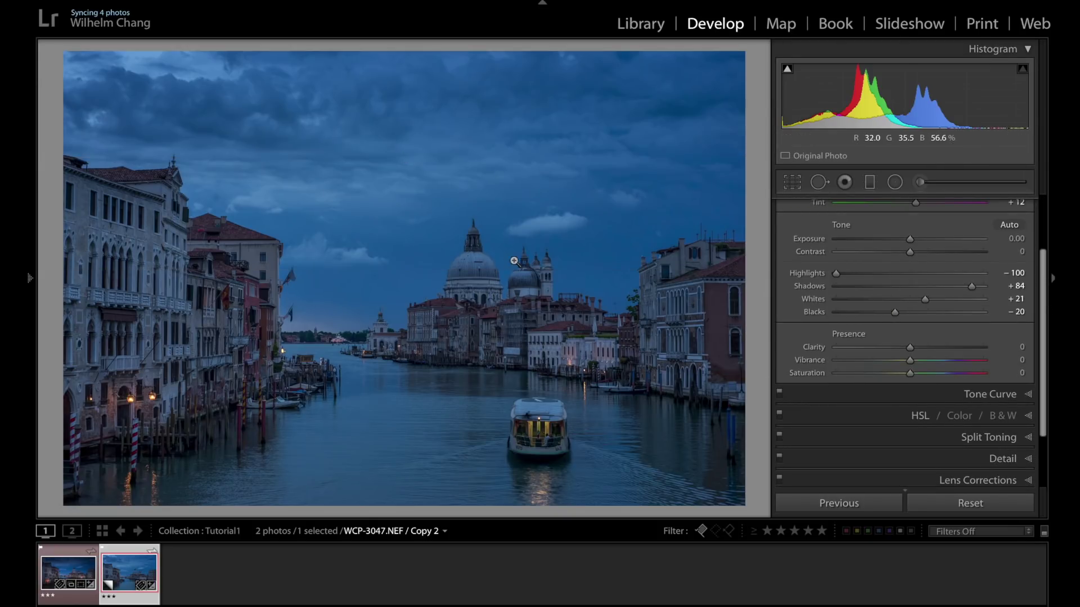
- Warm the photo's overall white balance slightly by setting Temp to 6,683
{"action": "left_click_drag", "start_coordinate": [1041, 267], "coordinate": [1041, 209]}
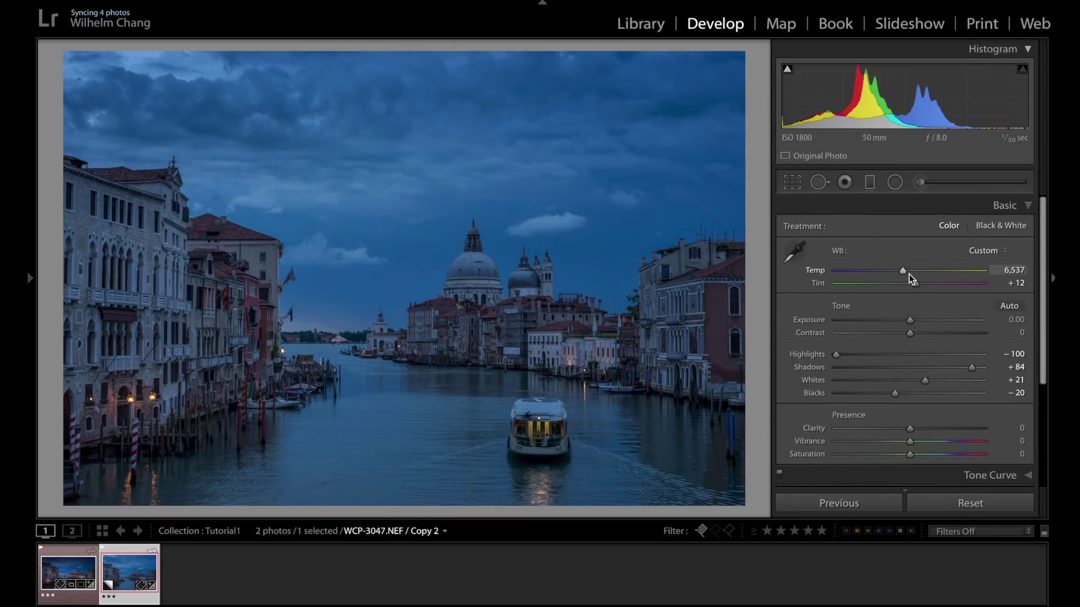
{"action": "left_click_drag", "start_coordinate": [903, 274], "coordinate": [905, 272]}
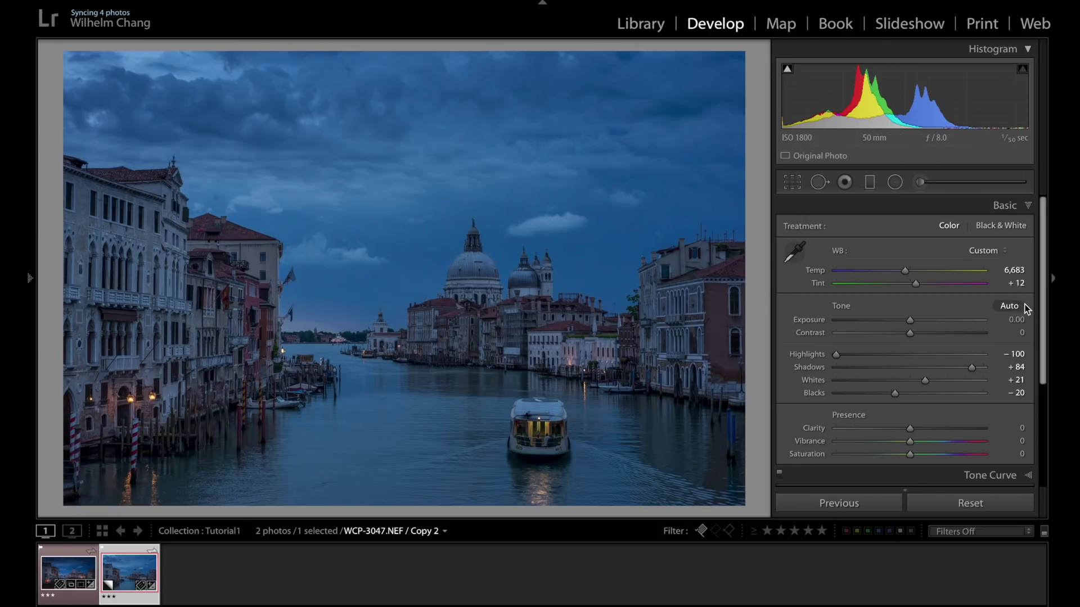
{"action": "scroll", "coordinate": [1043, 309], "scroll_direction": "down", "scroll_amount": 1}
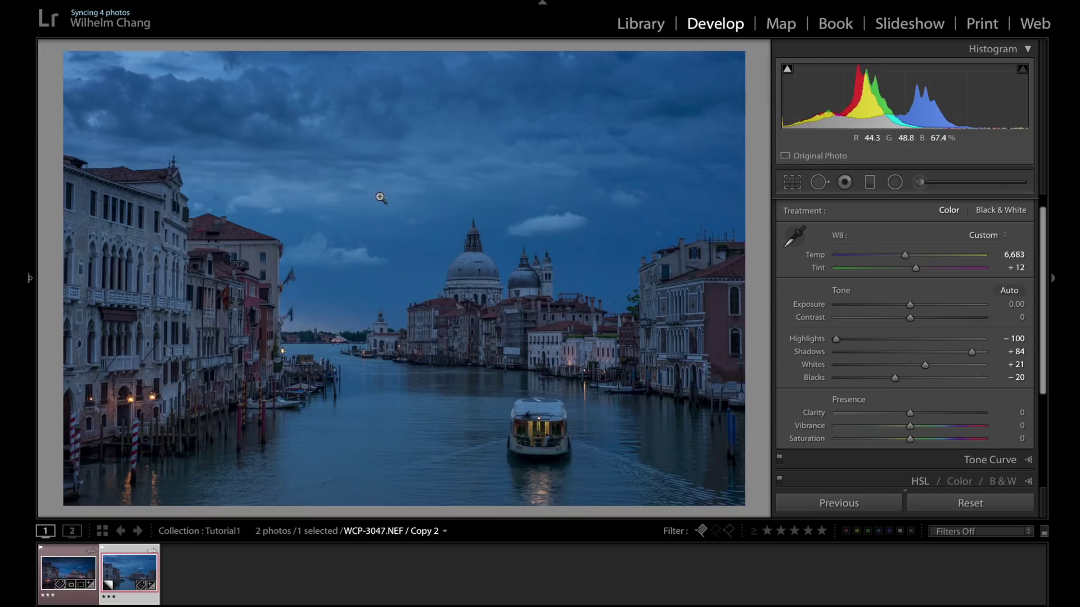
- Add a graduated filter from the photo's lower edge over the water, with Exposure −1.07 and Temp −11, and shift it slightly lower
{"action": "left_click", "coordinate": [873, 185]}
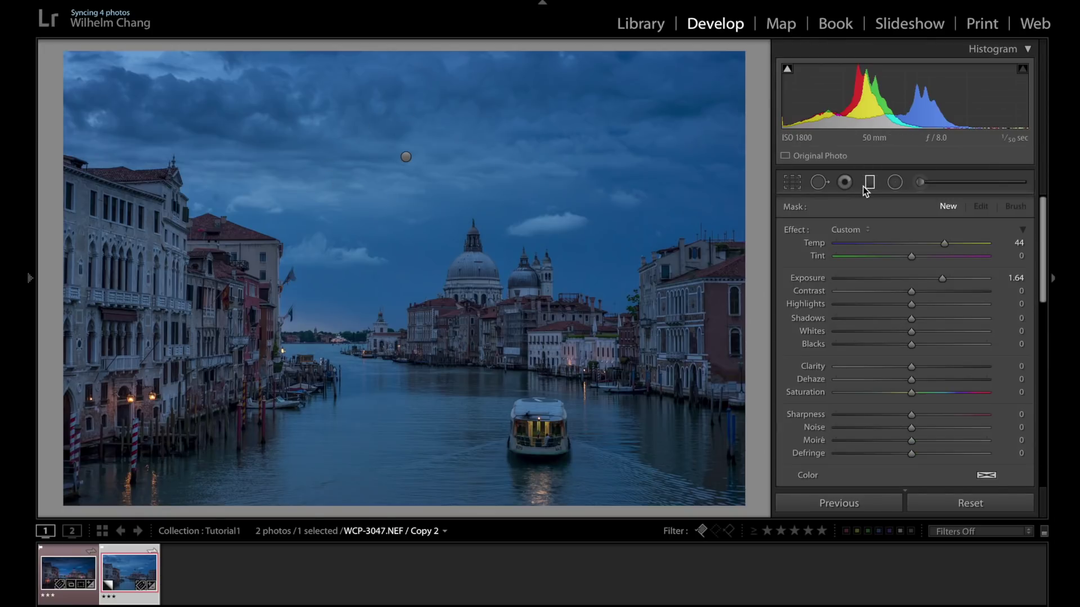
{"action": "left_click_drag", "start_coordinate": [401, 512], "coordinate": [405, 396]}
{"action": "left_click_drag", "start_coordinate": [945, 280], "coordinate": [890, 280]}
{"action": "left_click_drag", "start_coordinate": [943, 248], "coordinate": [902, 256]}
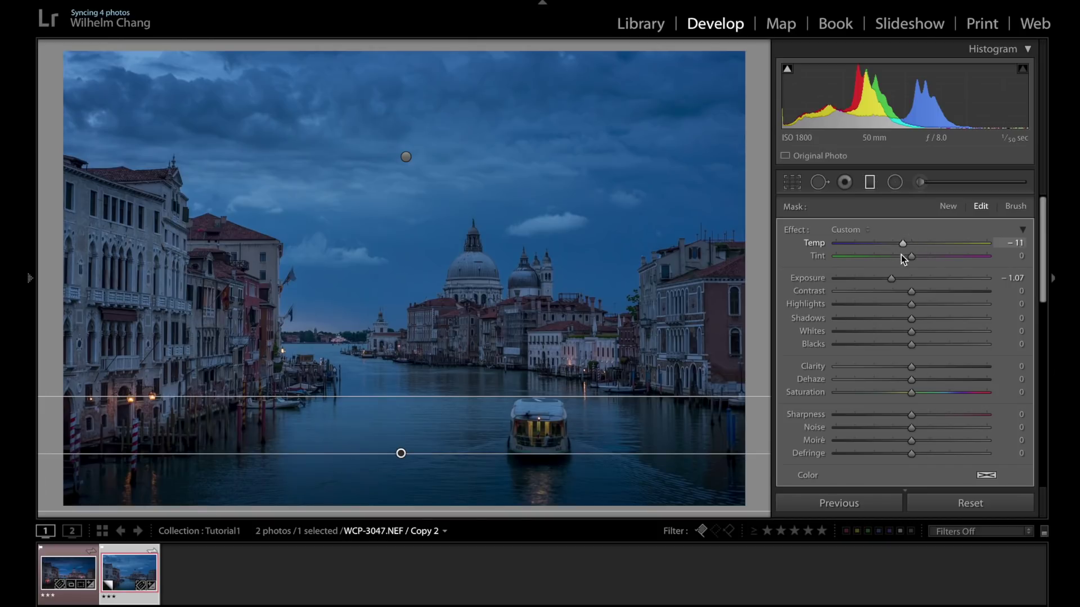
{"action": "left_click_drag", "start_coordinate": [405, 454], "coordinate": [404, 461]}
{"action": "left_click_drag", "start_coordinate": [401, 462], "coordinate": [401, 460]}
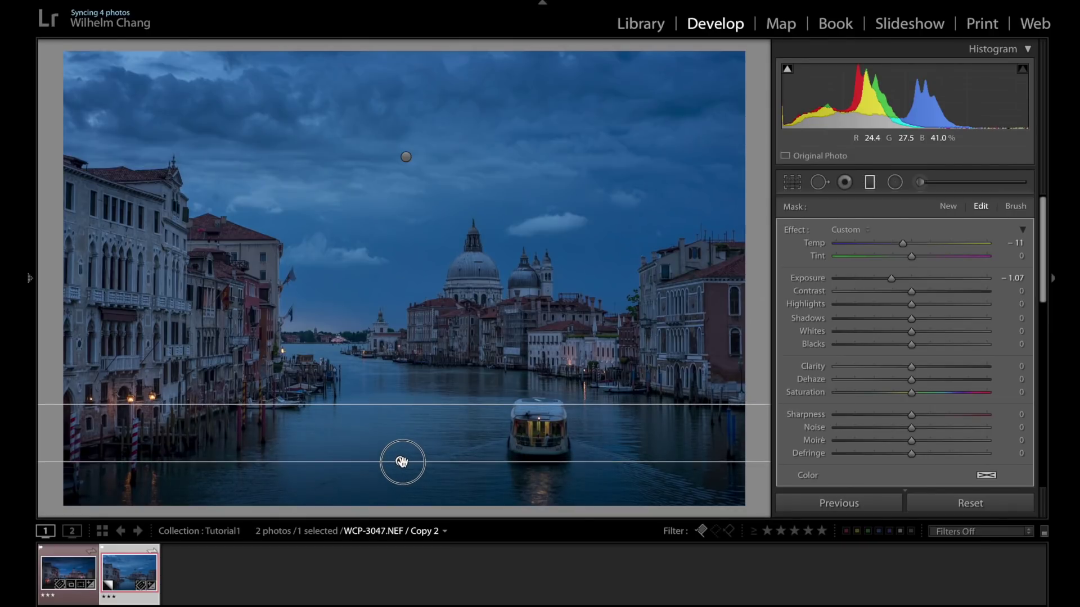
{"action": "scroll", "coordinate": [1040, 301], "scroll_direction": "down", "scroll_amount": 3}
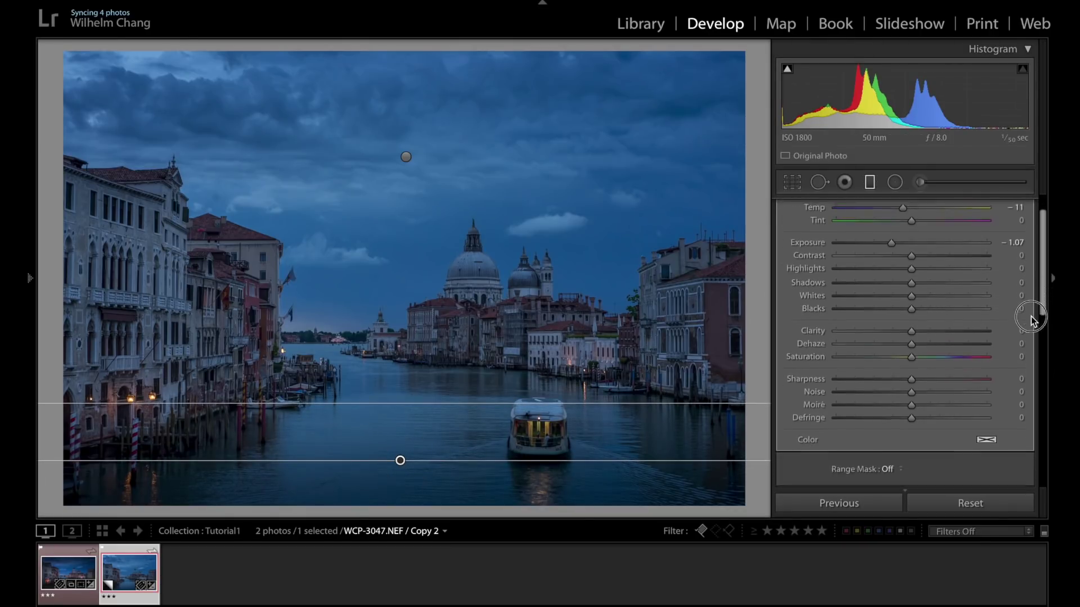
{"action": "left_click", "coordinate": [1018, 429]}
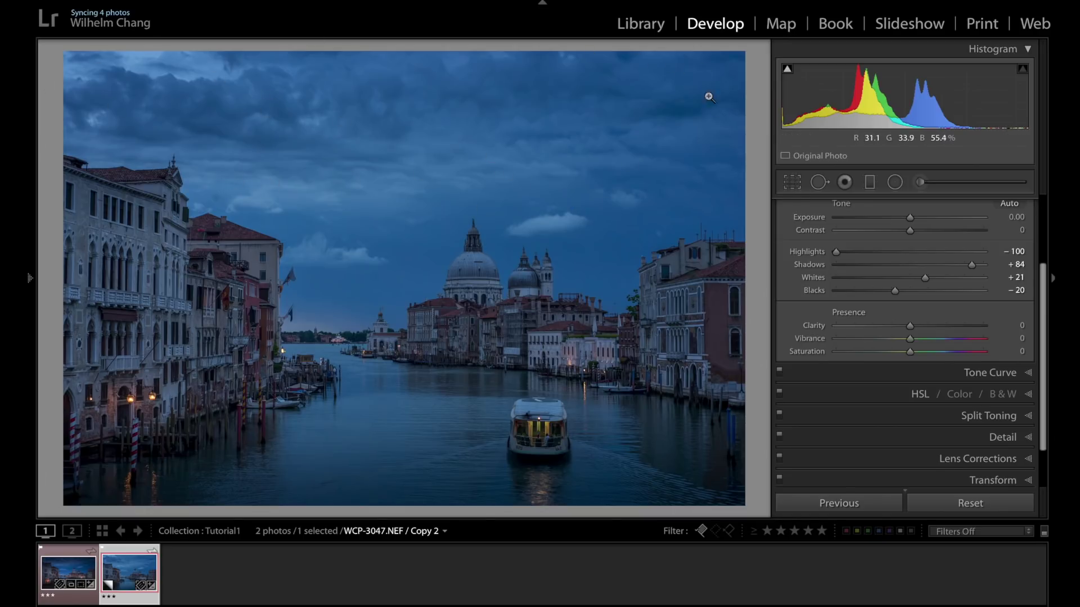
- Crop the photo to a wider custom aspect ratio by trimming the upper sky and the lower water, and apply the crop
{"action": "left_click", "coordinate": [794, 183]}
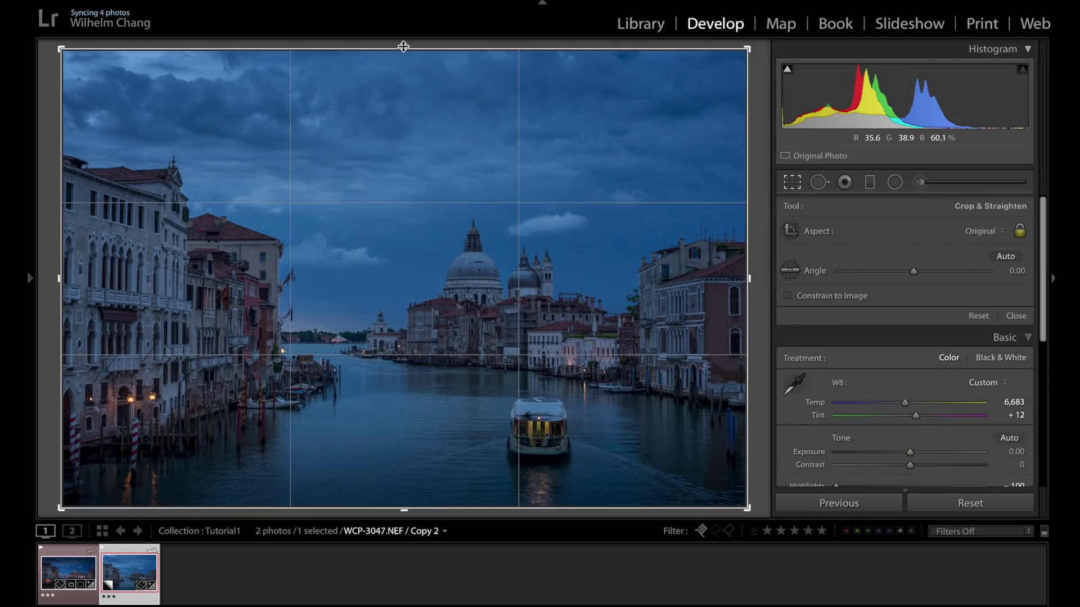
{"action": "left_click_drag", "start_coordinate": [404, 47], "coordinate": [405, 48]}
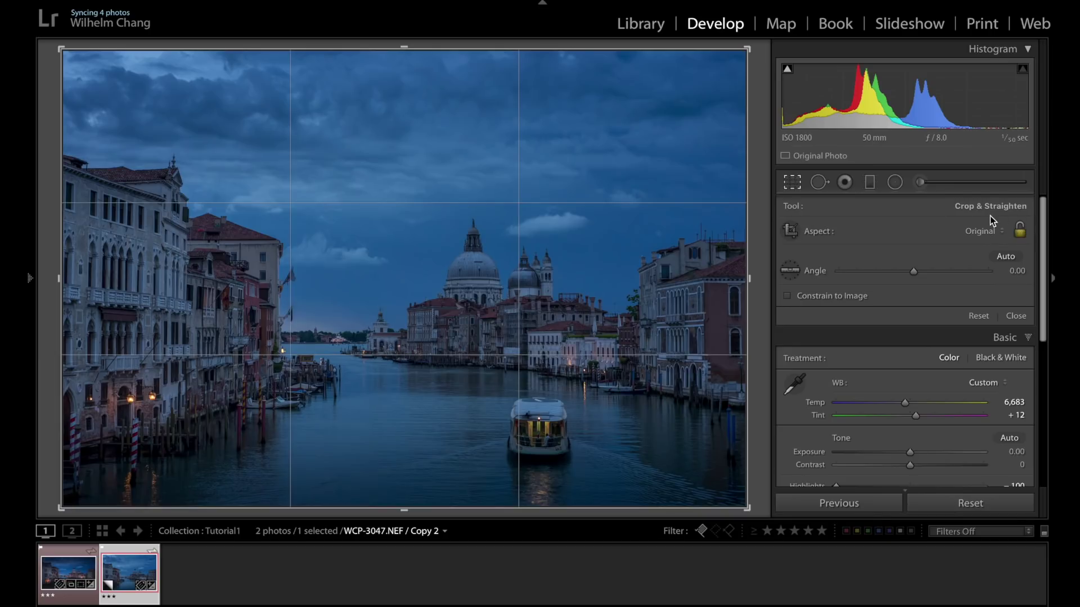
{"action": "left_click_drag", "start_coordinate": [404, 49], "coordinate": [399, 88]}
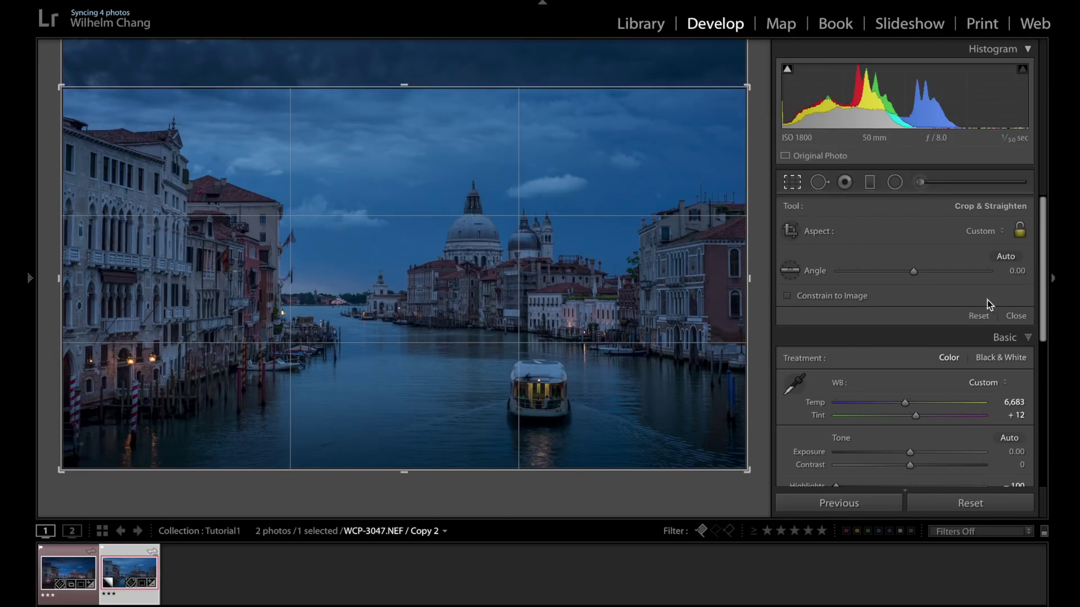
{"action": "left_click", "coordinate": [1020, 318]}
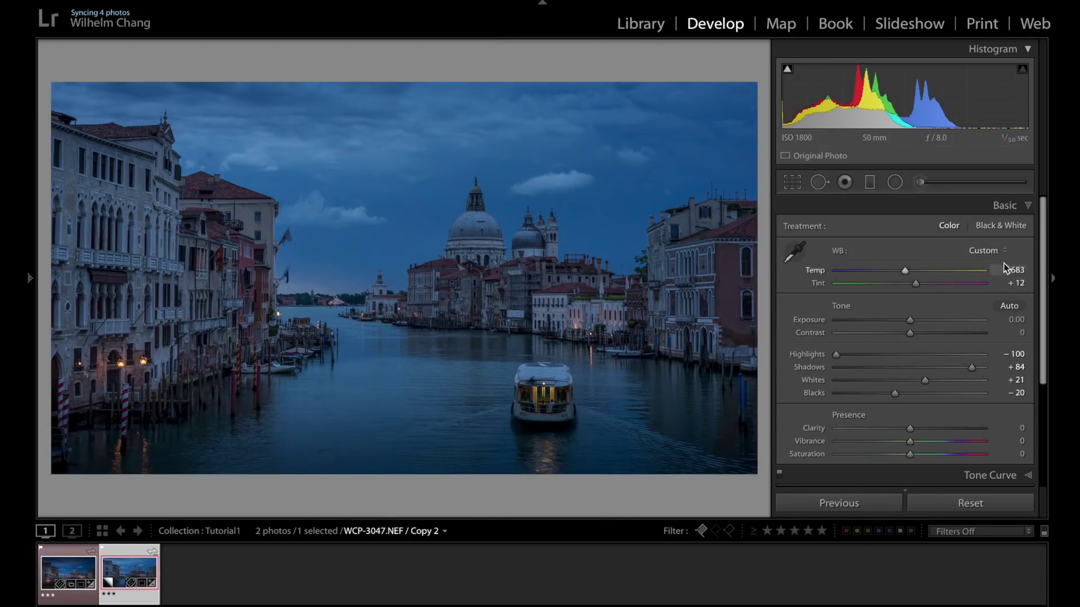
- Reselect the sky's graduated filter, narrow its transition and move it down toward the cathedral domes
{"action": "left_click", "coordinate": [869, 183]}
{"action": "left_click", "coordinate": [406, 114]}
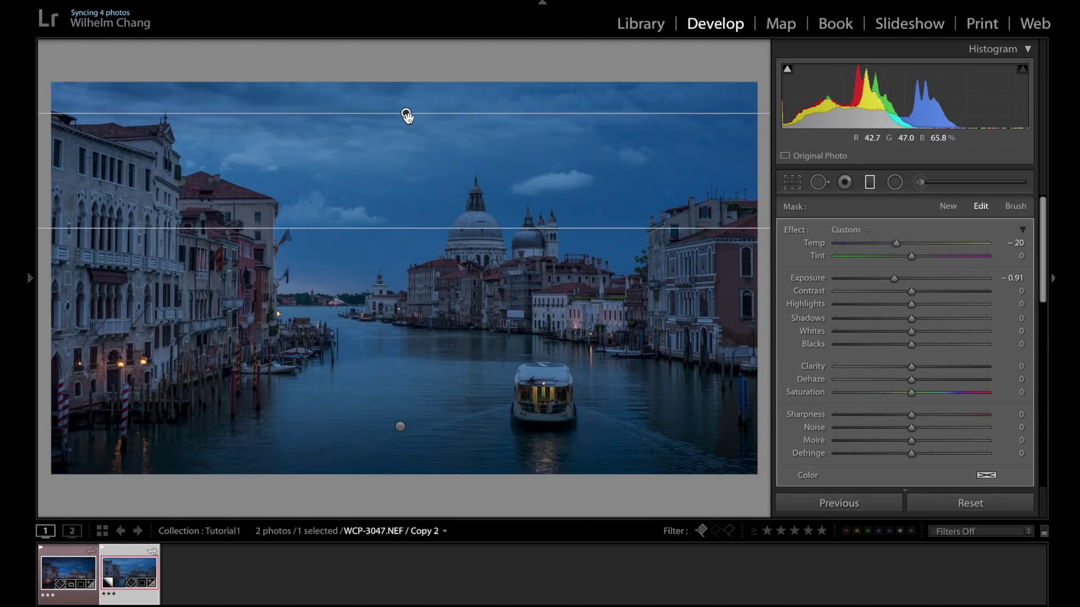
{"action": "left_click_drag", "start_coordinate": [405, 116], "coordinate": [406, 118]}
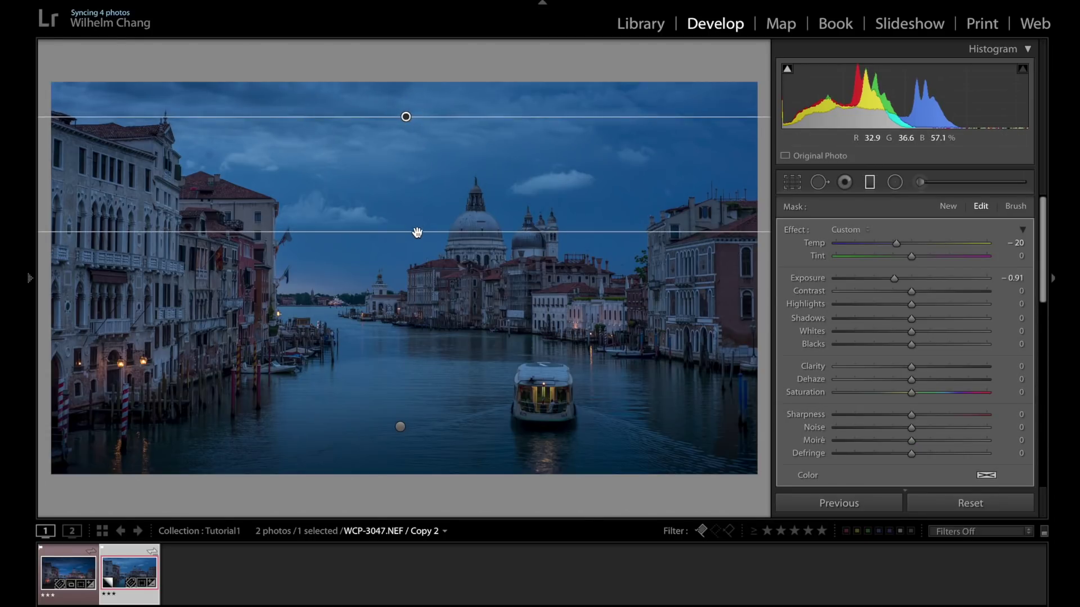
{"action": "left_click_drag", "start_coordinate": [428, 232], "coordinate": [431, 177]}
{"action": "left_click_drag", "start_coordinate": [406, 89], "coordinate": [392, 155]}
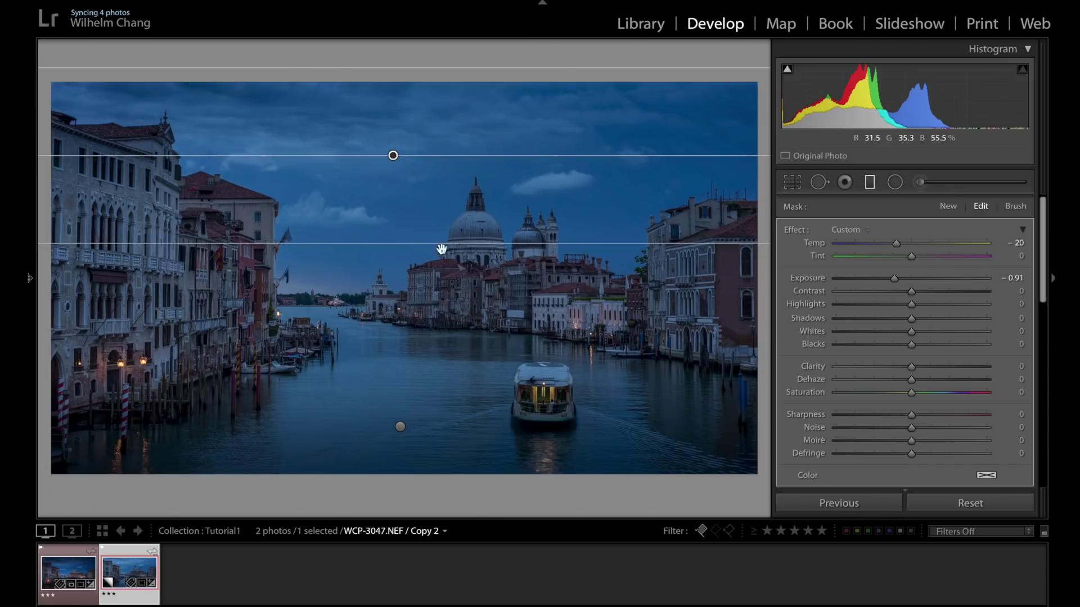
{"action": "left_click_drag", "start_coordinate": [433, 244], "coordinate": [443, 241]}
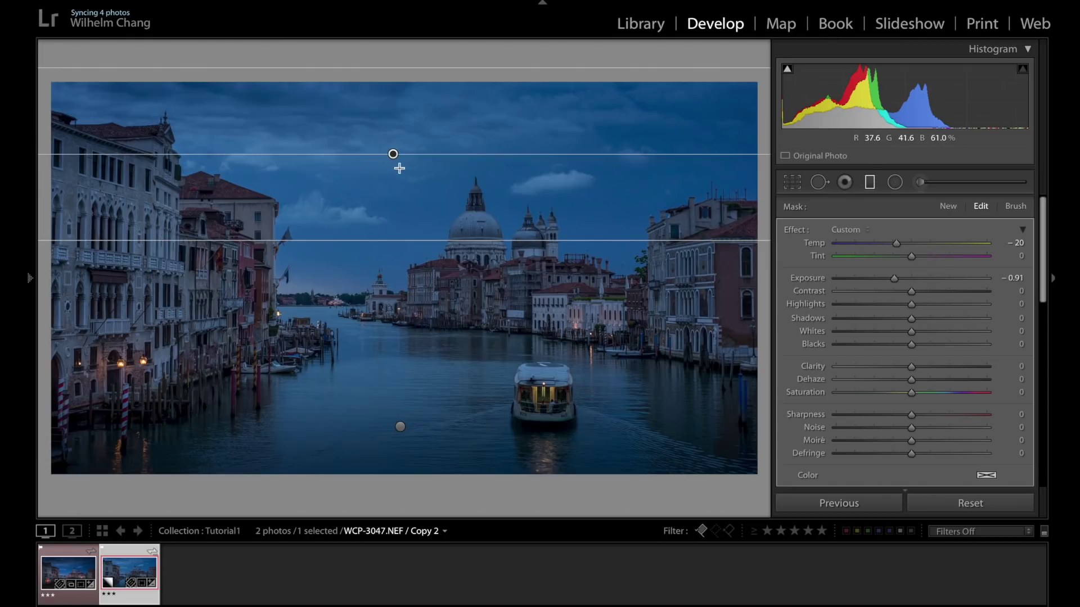
{"action": "left_click_drag", "start_coordinate": [400, 241], "coordinate": [402, 217]}
{"action": "left_click_drag", "start_coordinate": [393, 142], "coordinate": [386, 193]}
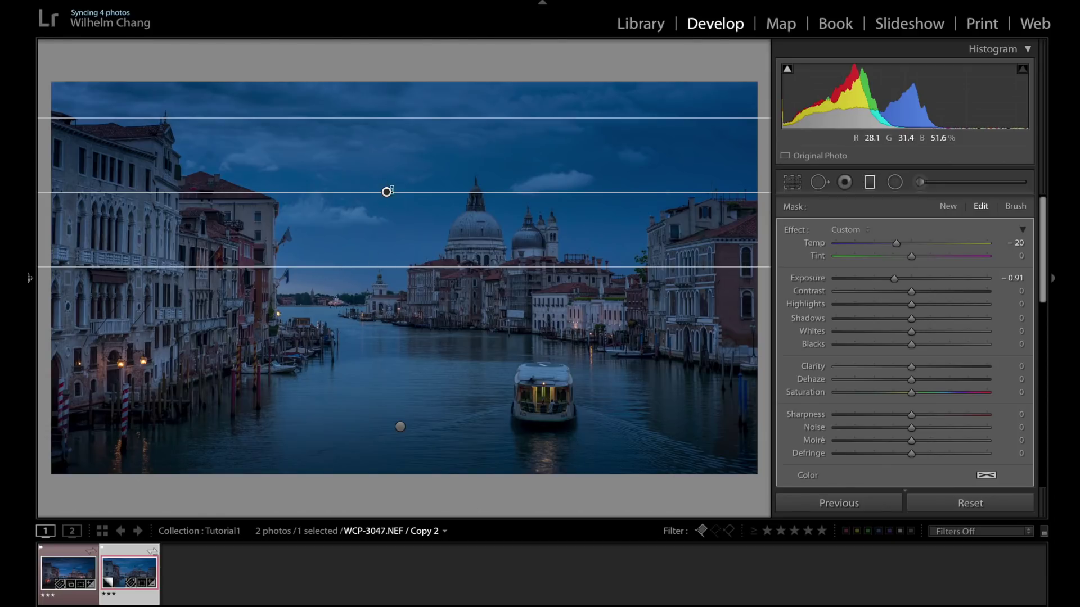
- Tighten the sky filter's transition further, centre it level with the top of the main dome, and finish editing the filter
{"action": "left_click_drag", "start_coordinate": [384, 193], "coordinate": [397, 170]}
{"action": "left_click_drag", "start_coordinate": [422, 244], "coordinate": [425, 191]}
{"action": "left_click_drag", "start_coordinate": [398, 145], "coordinate": [403, 176]}
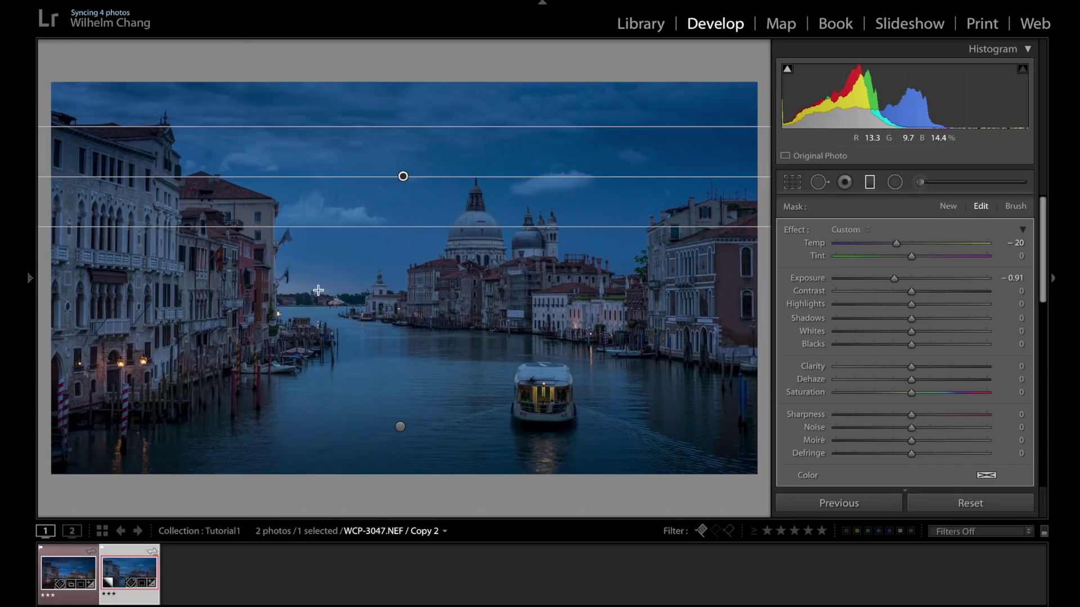
{"action": "left_click_drag", "start_coordinate": [401, 179], "coordinate": [403, 183]}
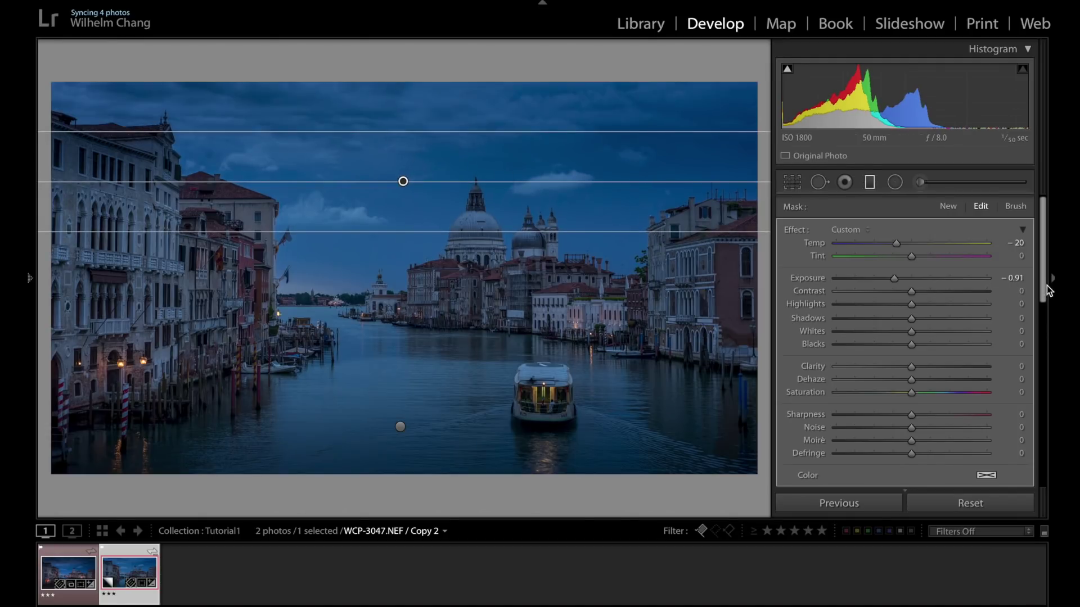
{"action": "scroll", "coordinate": [1043, 290], "scroll_direction": "down", "scroll_amount": 5}
{"action": "left_click", "coordinate": [1017, 362]}
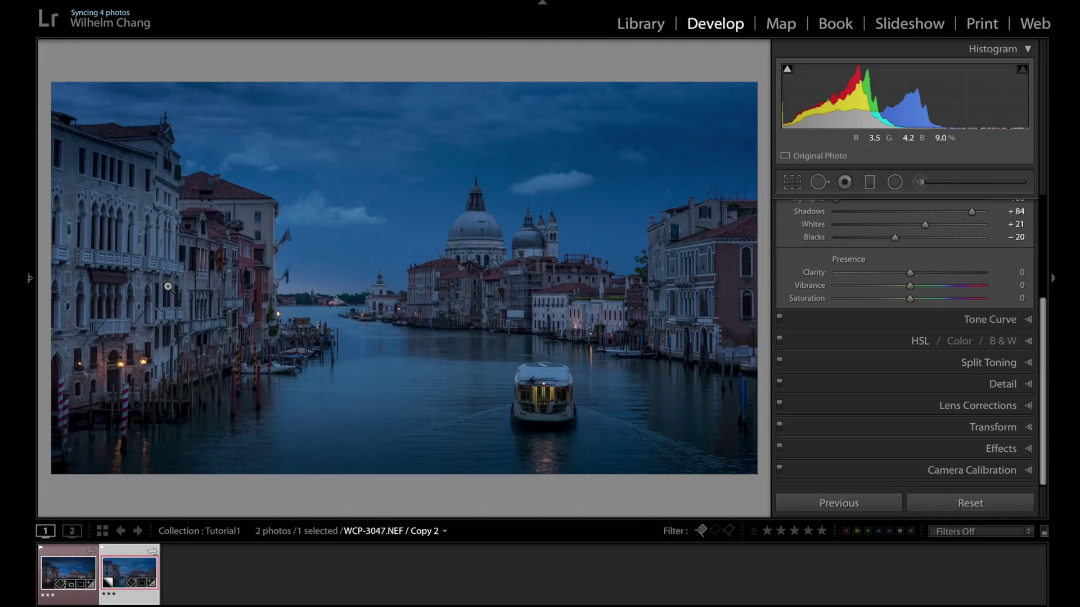
- Add an elliptical radial filter over the façade of the building on the left bank and invert it to affect the inside
{"action": "left_click_drag", "start_coordinate": [1044, 314], "coordinate": [1044, 200]}
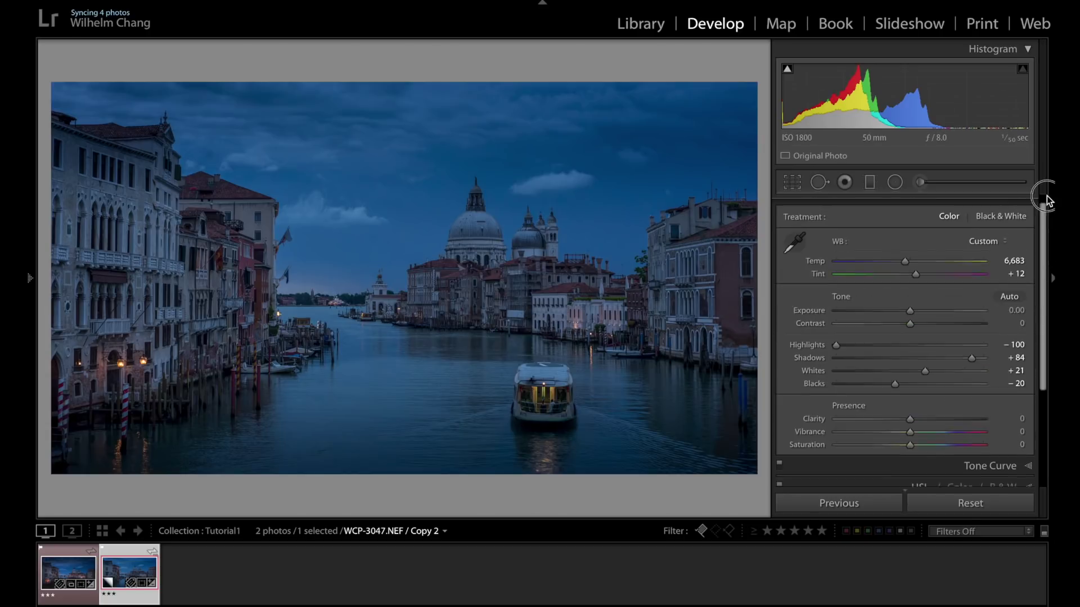
{"action": "left_click", "coordinate": [895, 183]}
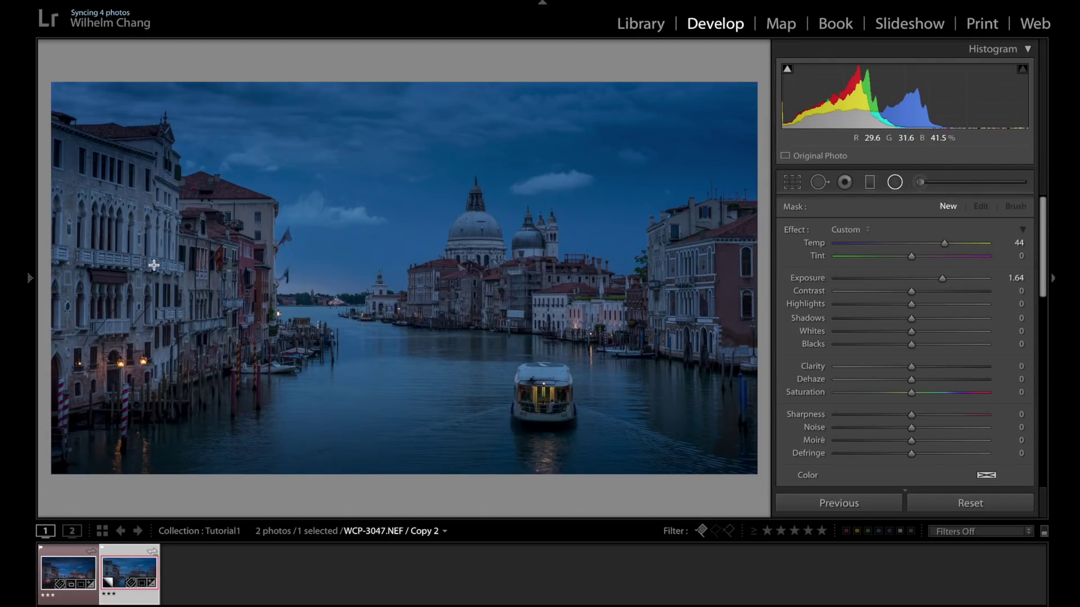
{"action": "left_click_drag", "start_coordinate": [139, 271], "coordinate": [223, 332]}
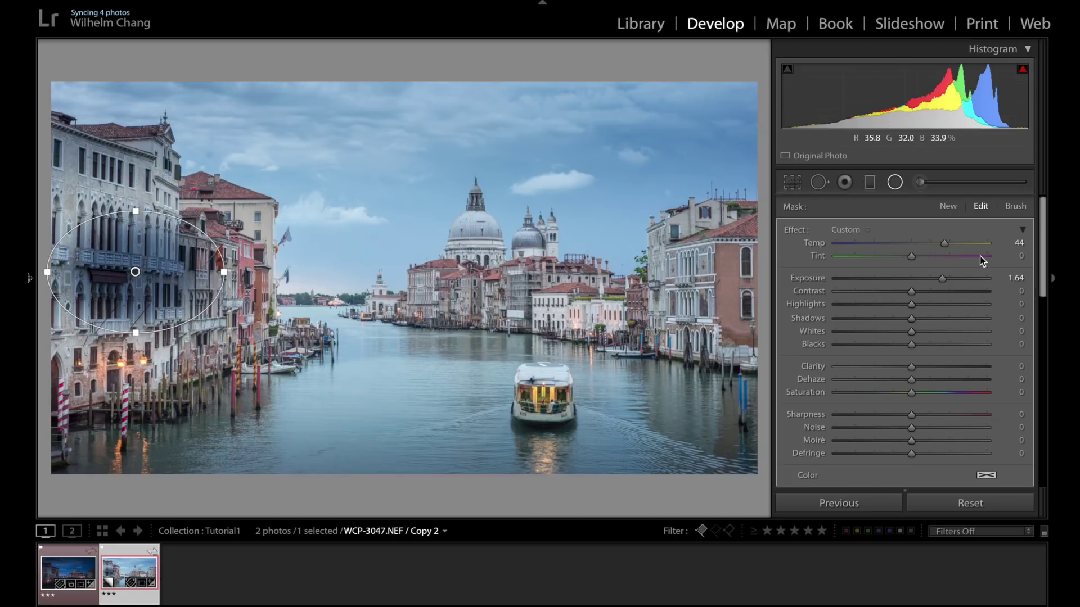
{"action": "left_click_drag", "start_coordinate": [1045, 275], "coordinate": [1037, 330]}
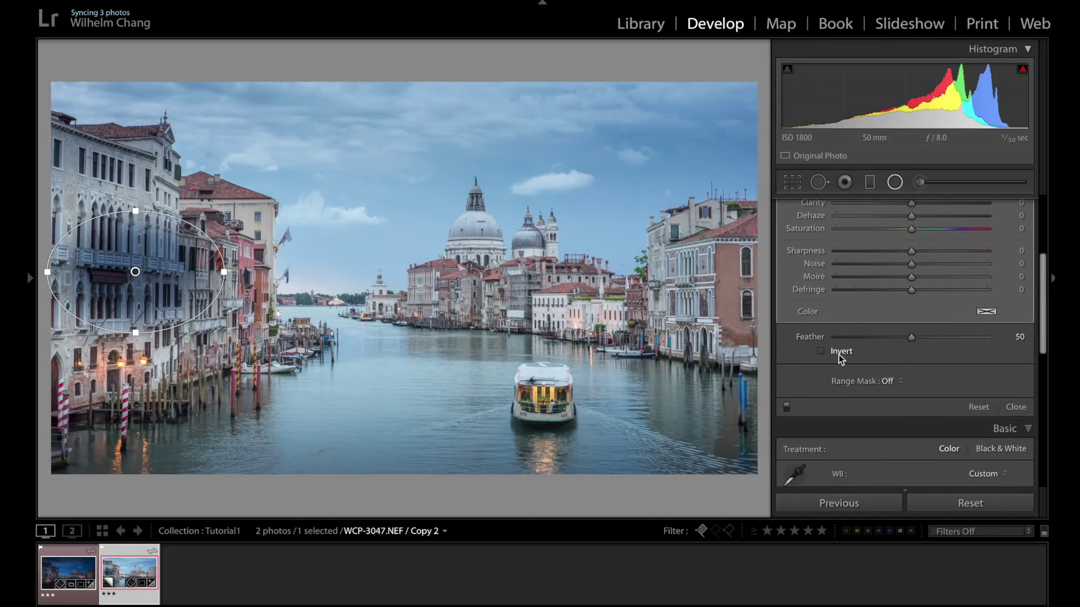
{"action": "left_click", "coordinate": [824, 350]}
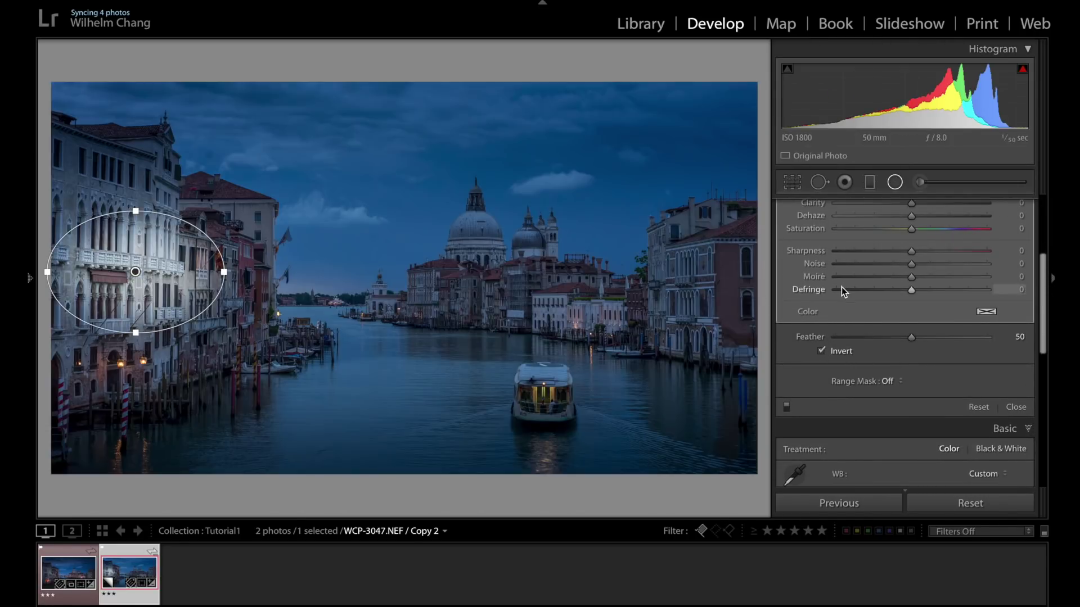
- Rotate the radial filter clockwise to follow the left bank's receding façades and recentre it over the building fronts
{"action": "left_click_drag", "start_coordinate": [136, 279], "coordinate": [153, 286]}
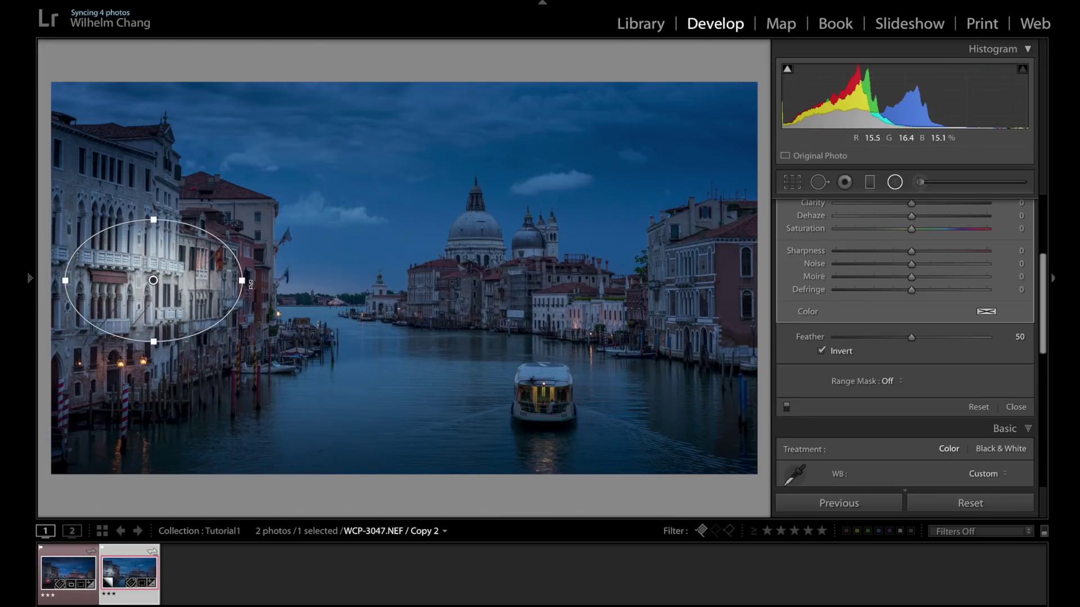
{"action": "left_click_drag", "start_coordinate": [256, 282], "coordinate": [261, 318]}
{"action": "left_click_drag", "start_coordinate": [154, 279], "coordinate": [160, 266]}
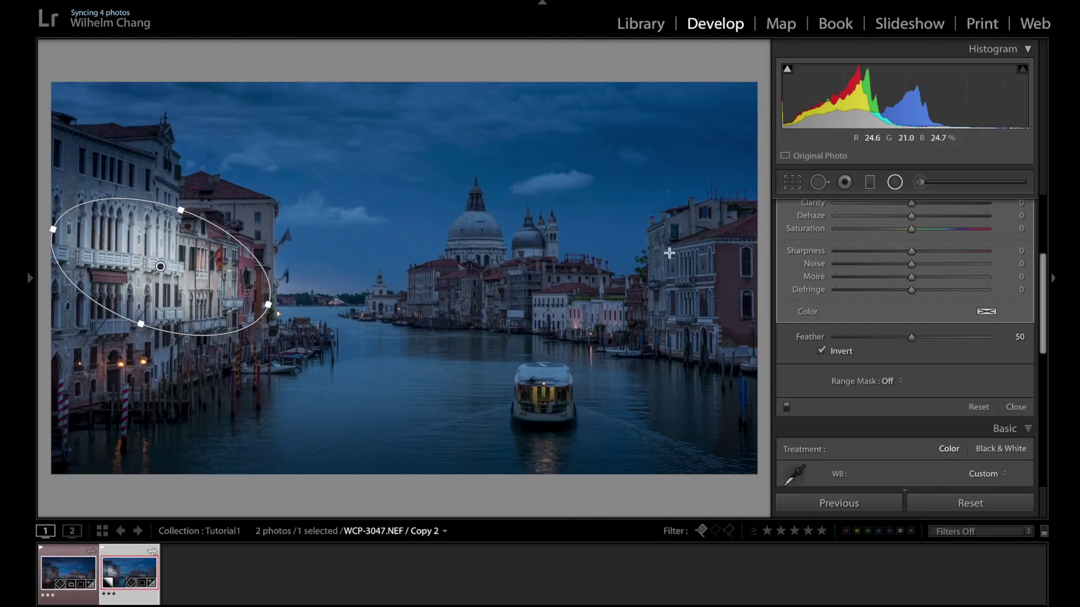
- Set the left-bank radial filter's exposure to 0.51 and its temperature to 16
{"action": "left_click_drag", "start_coordinate": [1040, 270], "coordinate": [1045, 186]}
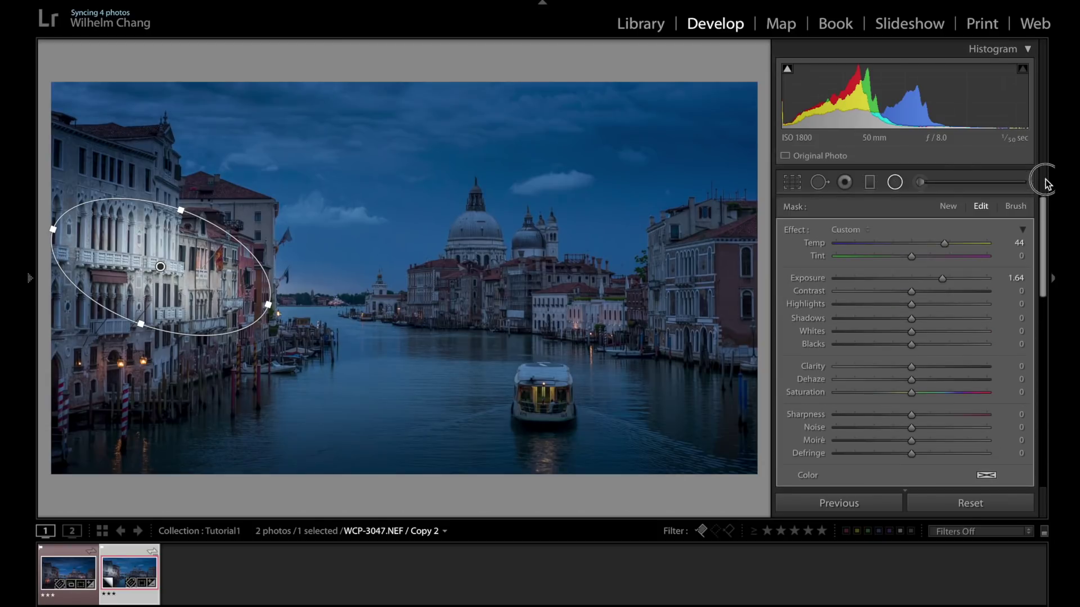
{"action": "left_click_drag", "start_coordinate": [935, 278], "coordinate": [921, 281]}
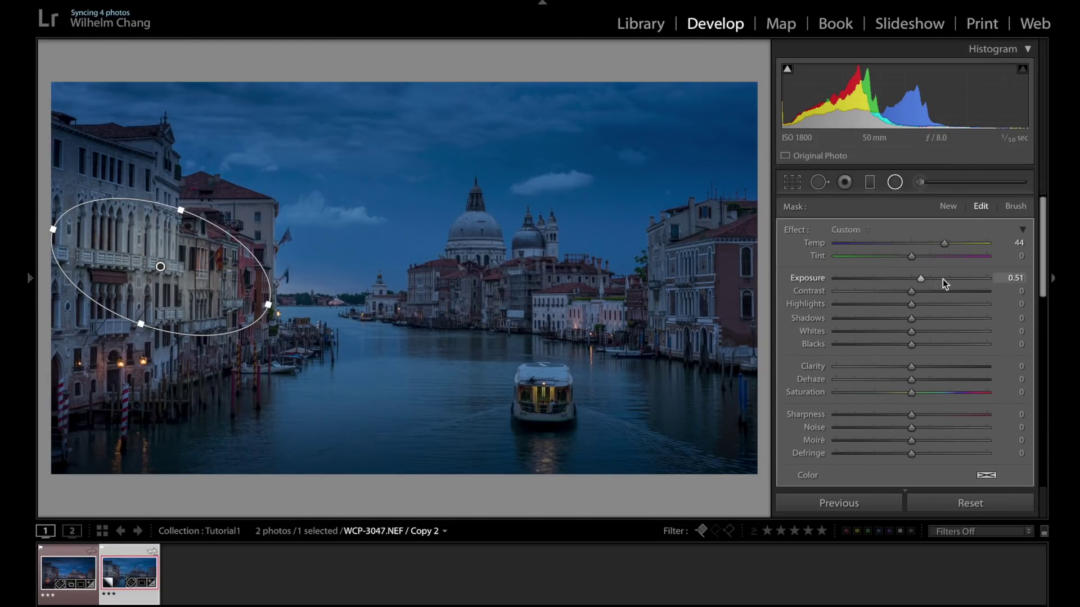
{"action": "left_click_drag", "start_coordinate": [945, 242], "coordinate": [927, 243]}
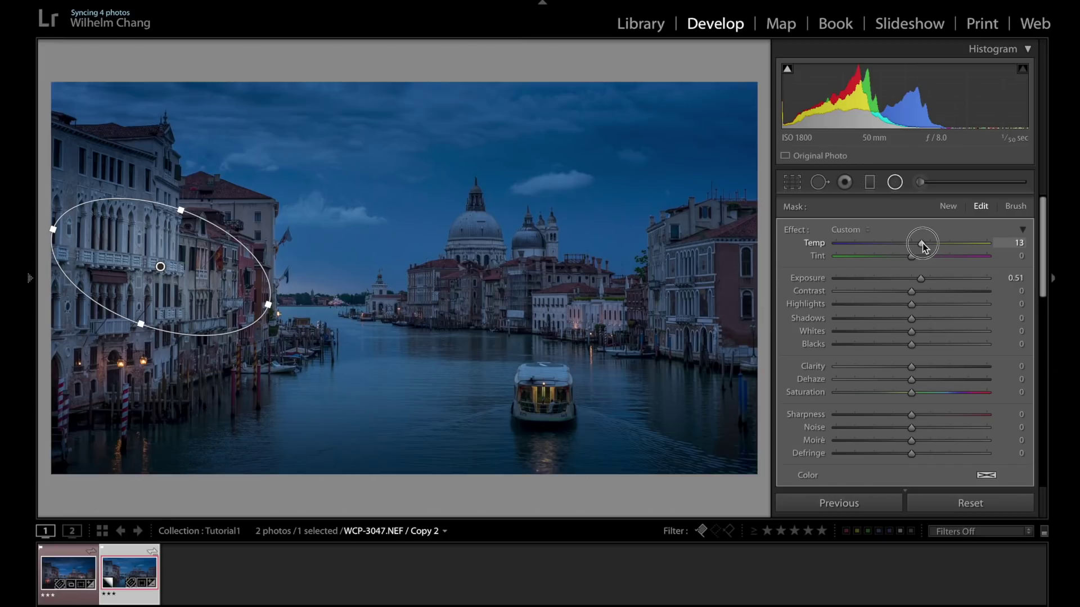
{"action": "left_click_drag", "start_coordinate": [925, 244], "coordinate": [925, 244]}
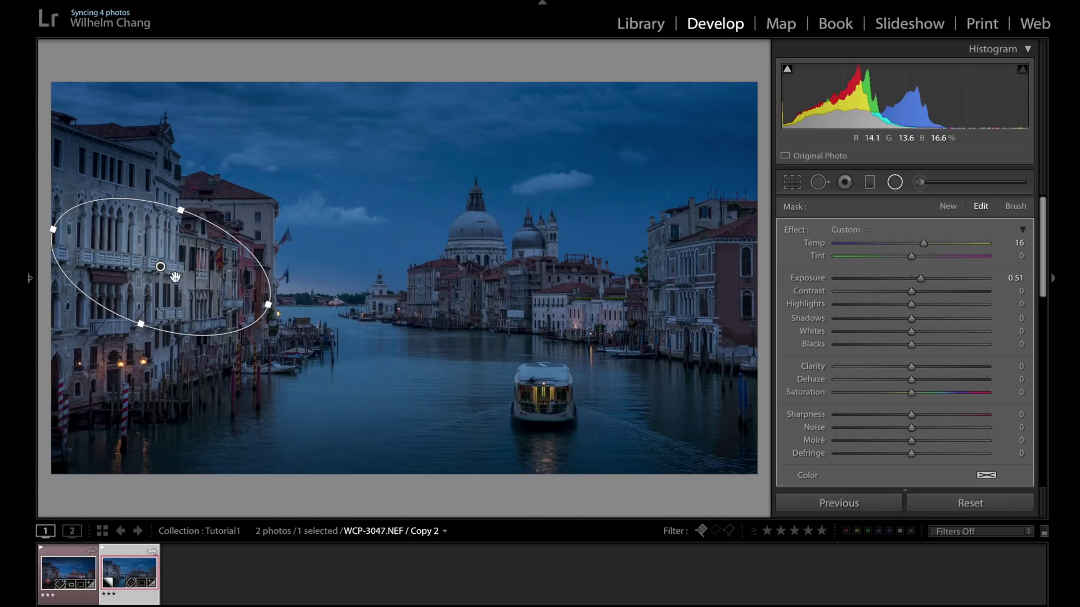
- Duplicate the façade's radial filter, place the copy over the buildings below the cathedral domes, and flatten and rotate it towards horizontal
{"action": "right_click", "coordinate": [161, 266]}
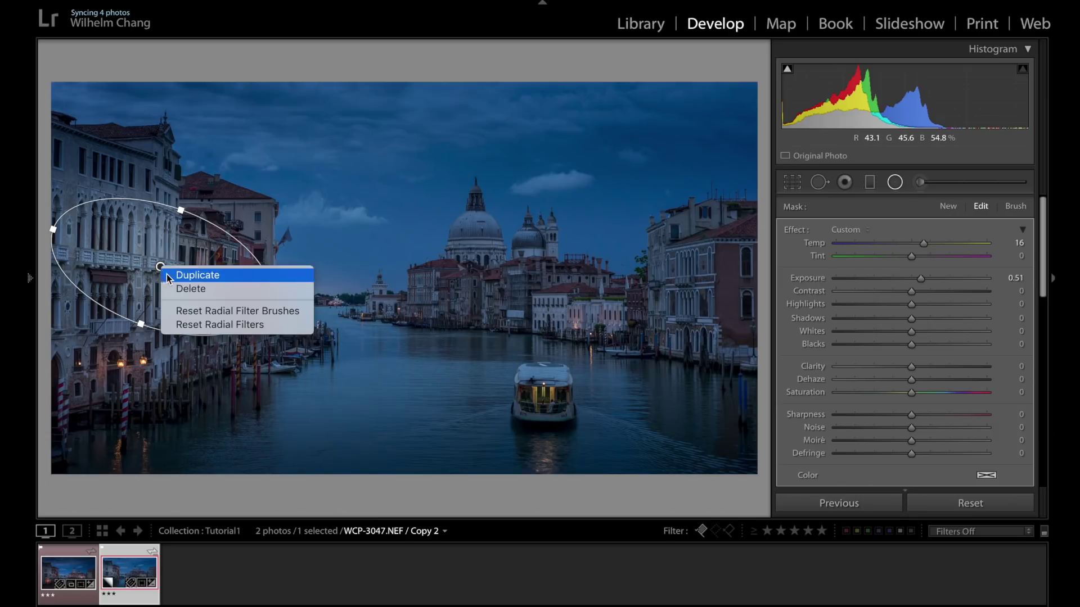
{"action": "left_click", "coordinate": [224, 278]}
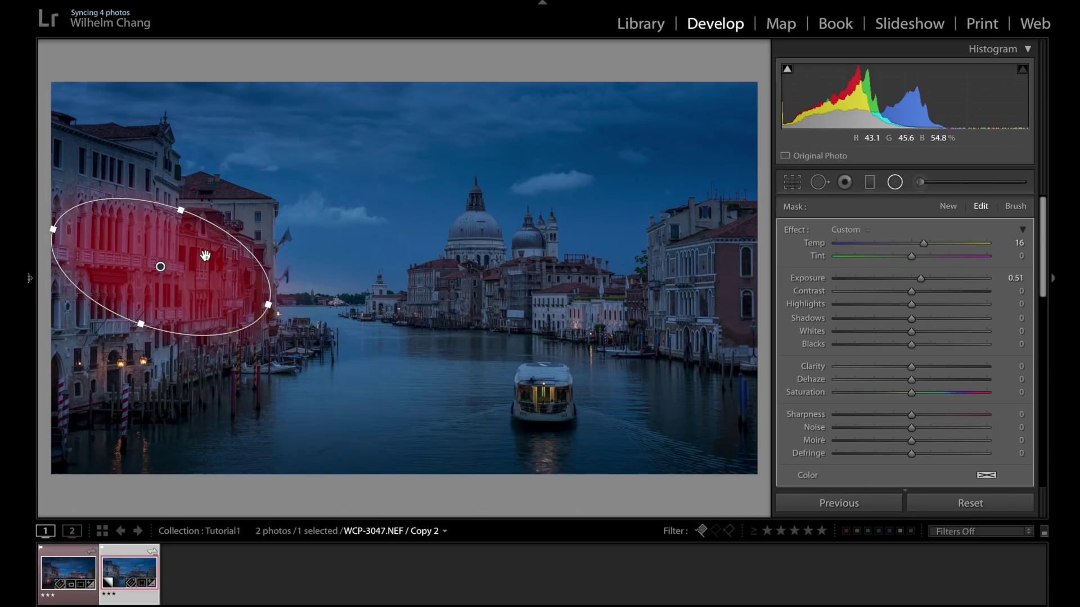
{"action": "left_click_drag", "start_coordinate": [163, 272], "coordinate": [553, 306]}
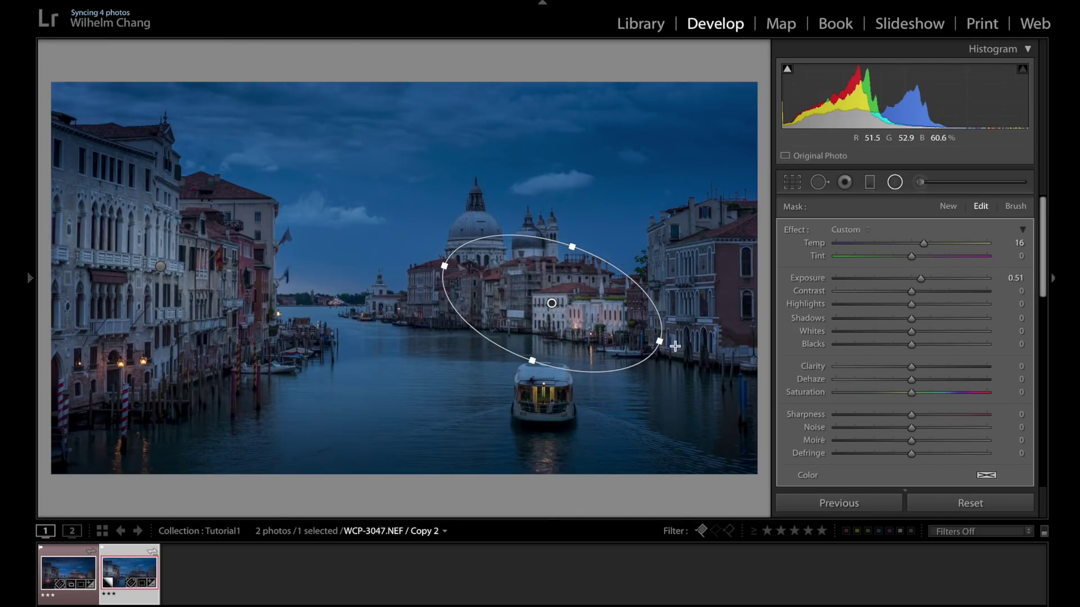
{"action": "left_click_drag", "start_coordinate": [669, 344], "coordinate": [680, 319]}
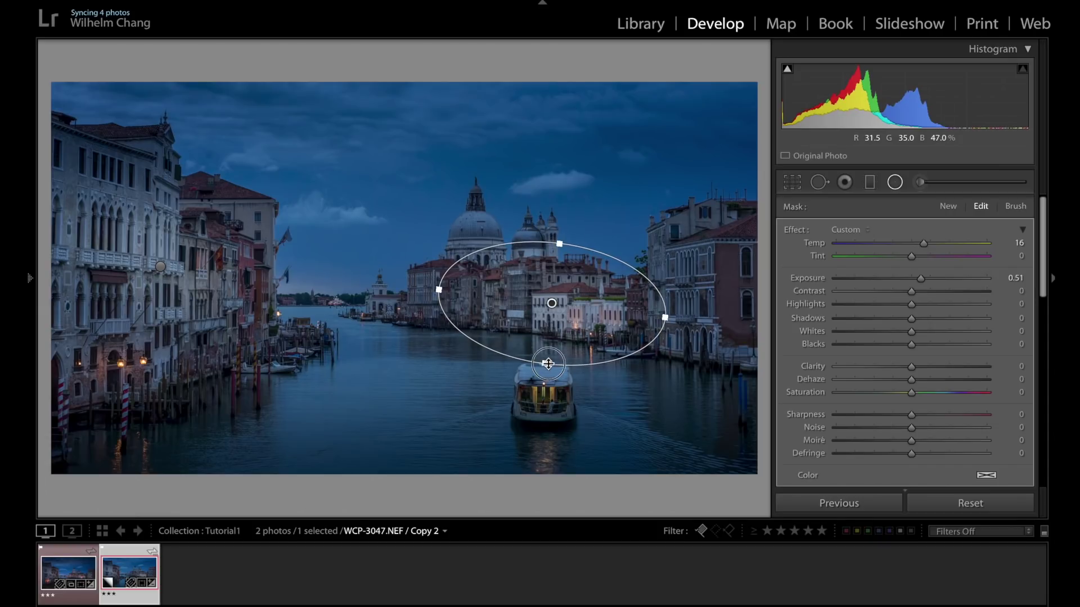
{"action": "left_click_drag", "start_coordinate": [549, 351], "coordinate": [549, 339]}
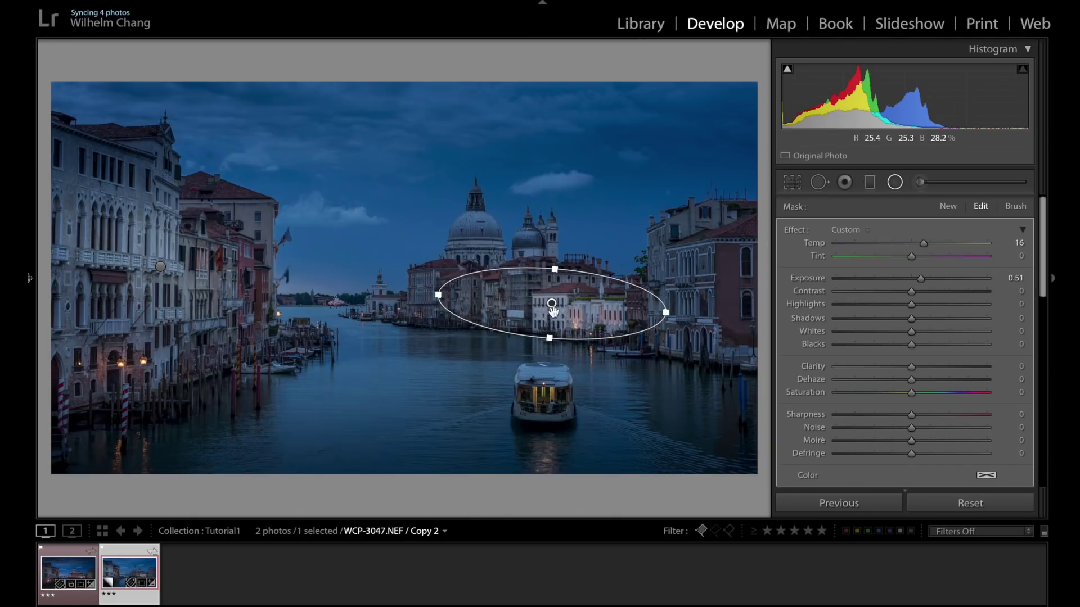
- Narrow and level the duplicated ellipse to fit the row of waterfront buildings below the domes, and finish editing the filter
{"action": "mouse_move", "coordinate": [530, 306]}
{"action": "left_mouse_down"}
{"action": "mouse_move", "coordinate": [503, 305]}
{"action": "mouse_move", "coordinate": [525, 326]}
{"action": "left_mouse_up"}
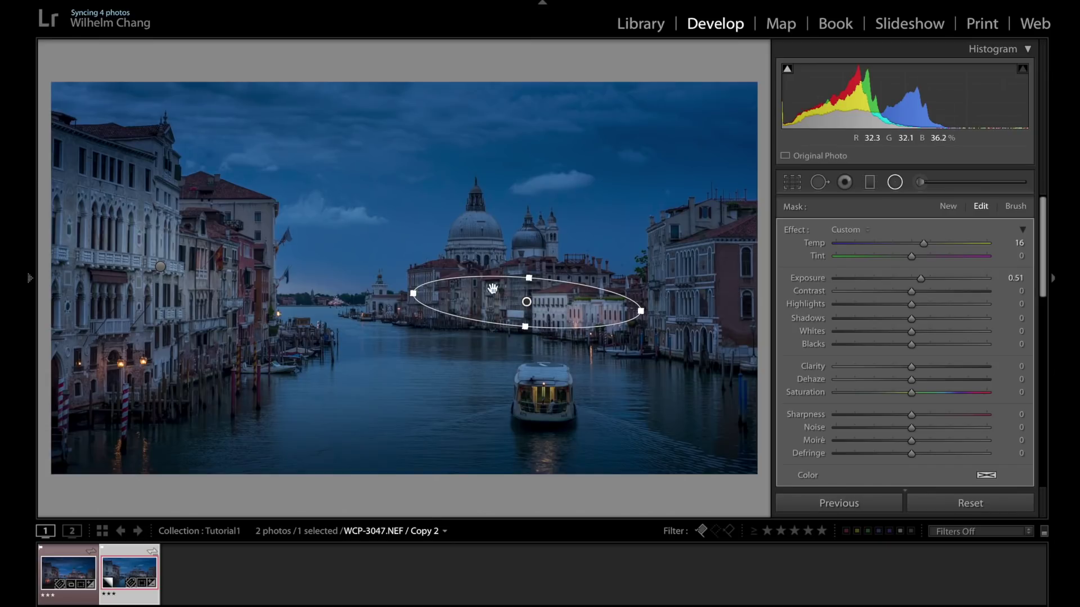
{"action": "left_click_drag", "start_coordinate": [532, 279], "coordinate": [533, 277]}
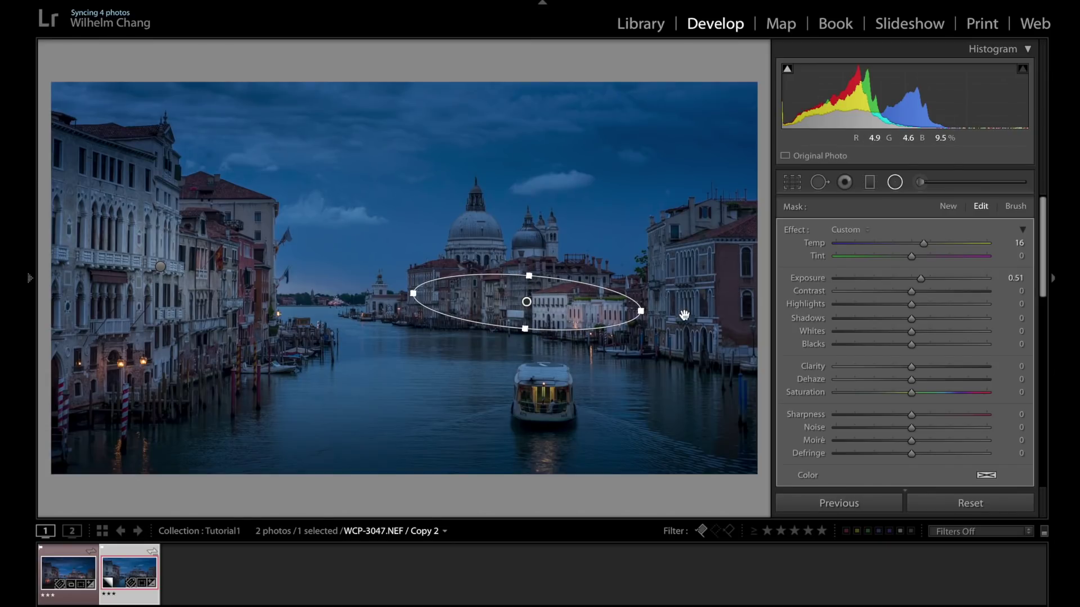
{"action": "left_click_drag", "start_coordinate": [652, 314], "coordinate": [652, 308]}
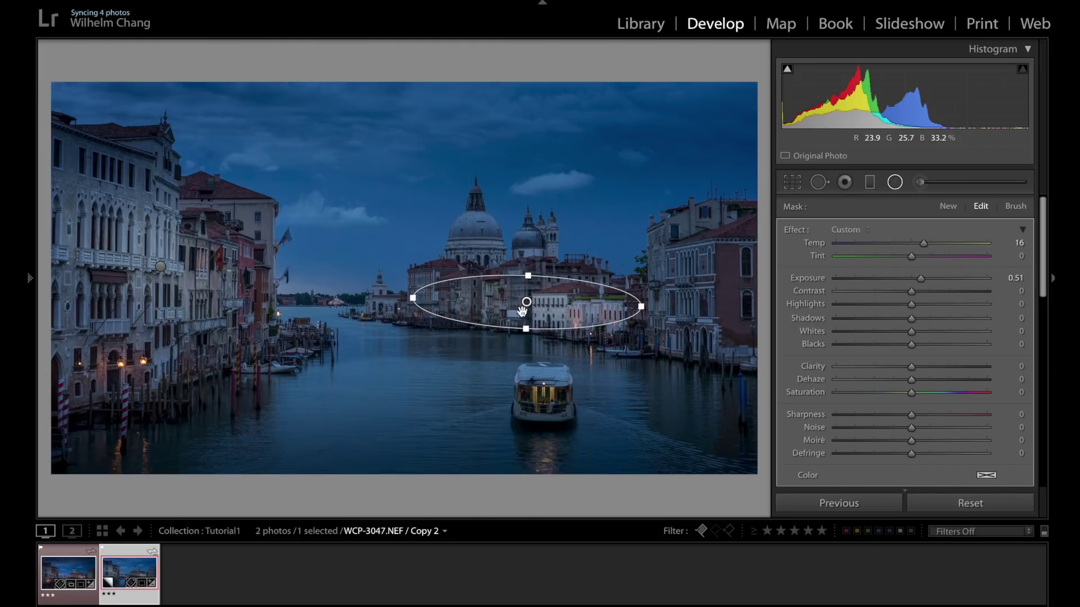
{"action": "left_click_drag", "start_coordinate": [524, 303], "coordinate": [521, 299]}
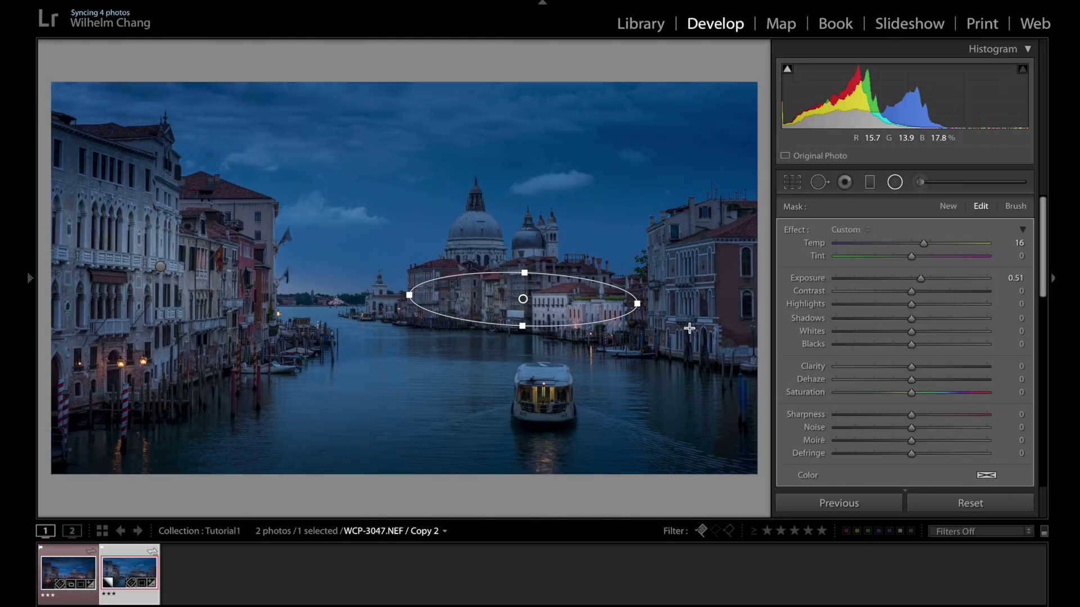
{"action": "left_click", "coordinate": [895, 182]}
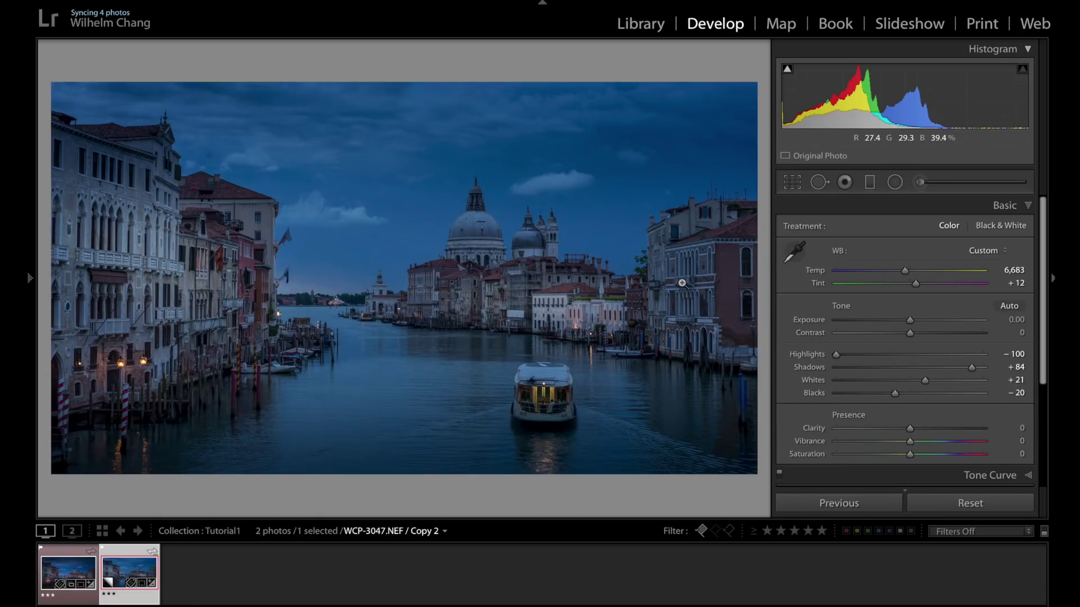
- Add a narrow upright radial filter over the façade of the nearest right-bank building and invert it to affect the inside
{"action": "left_click", "coordinate": [895, 182]}
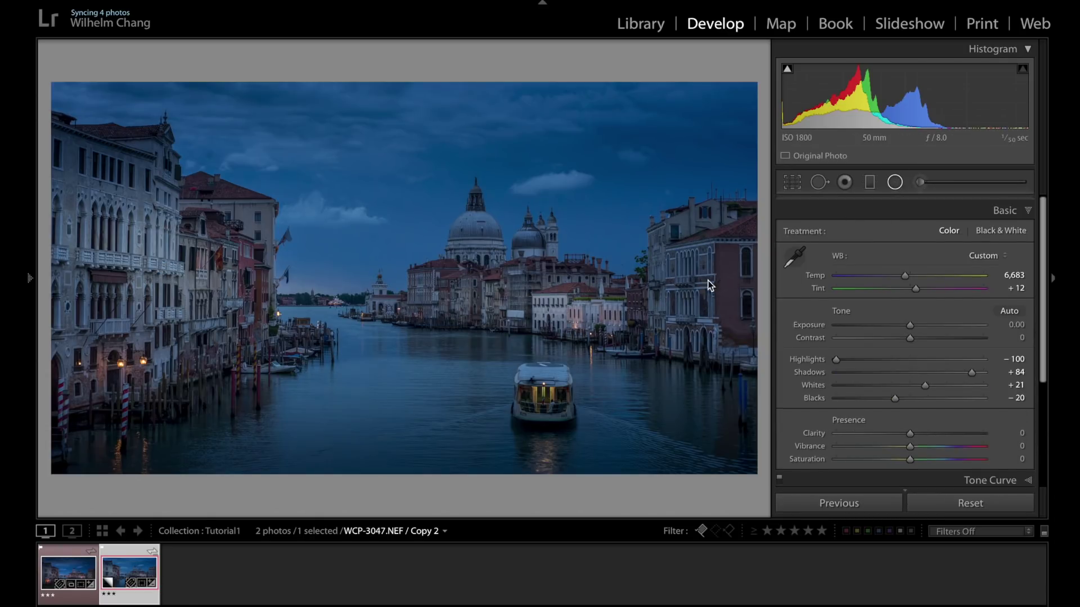
{"action": "left_click_drag", "start_coordinate": [673, 273], "coordinate": [702, 302]}
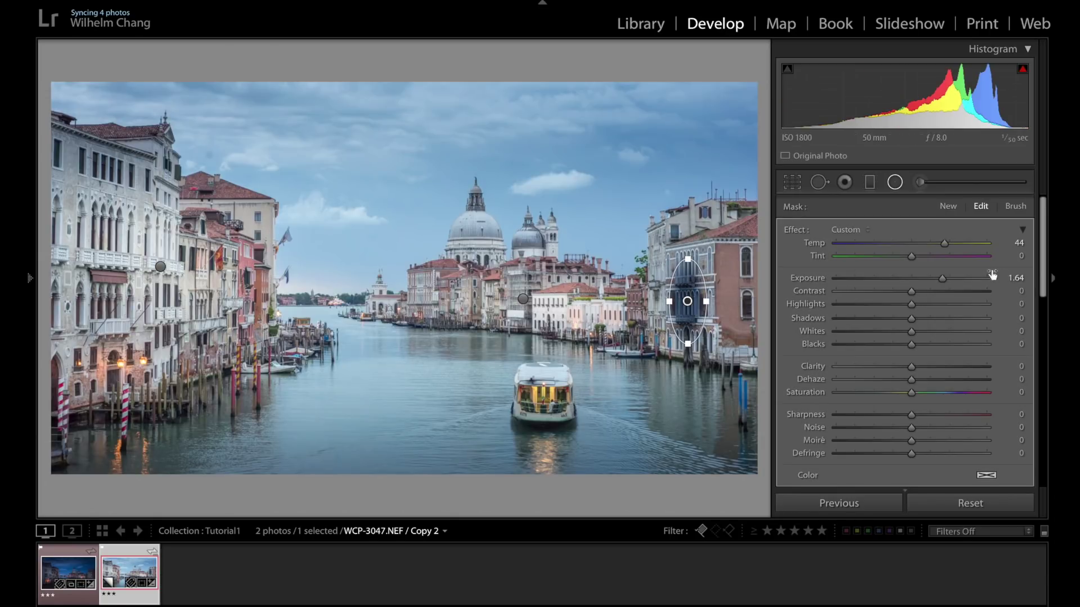
{"action": "left_click_drag", "start_coordinate": [1042, 284], "coordinate": [979, 355]}
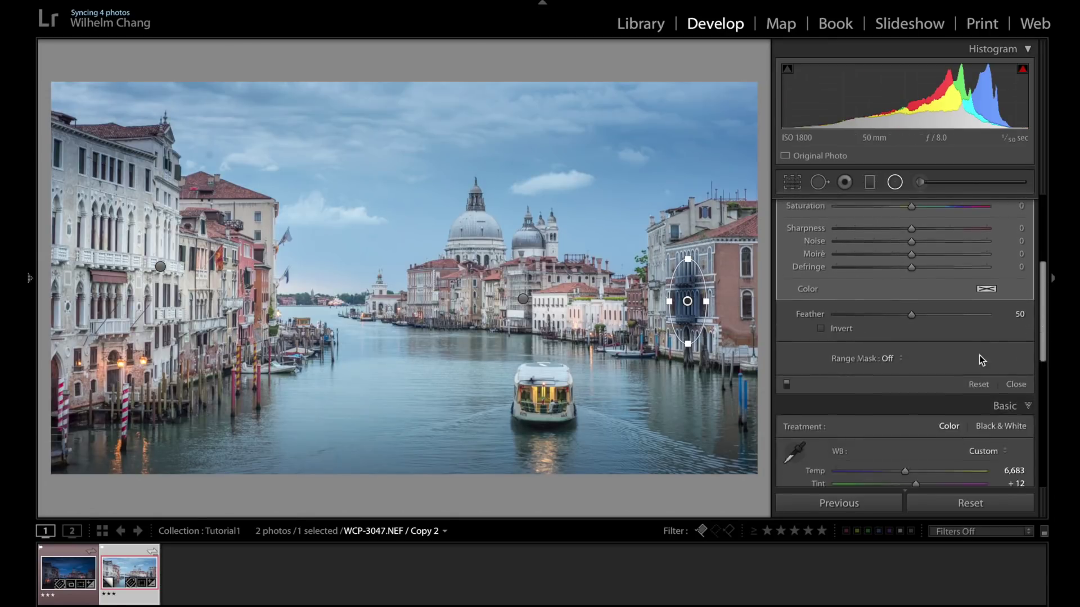
{"action": "left_click", "coordinate": [821, 329]}
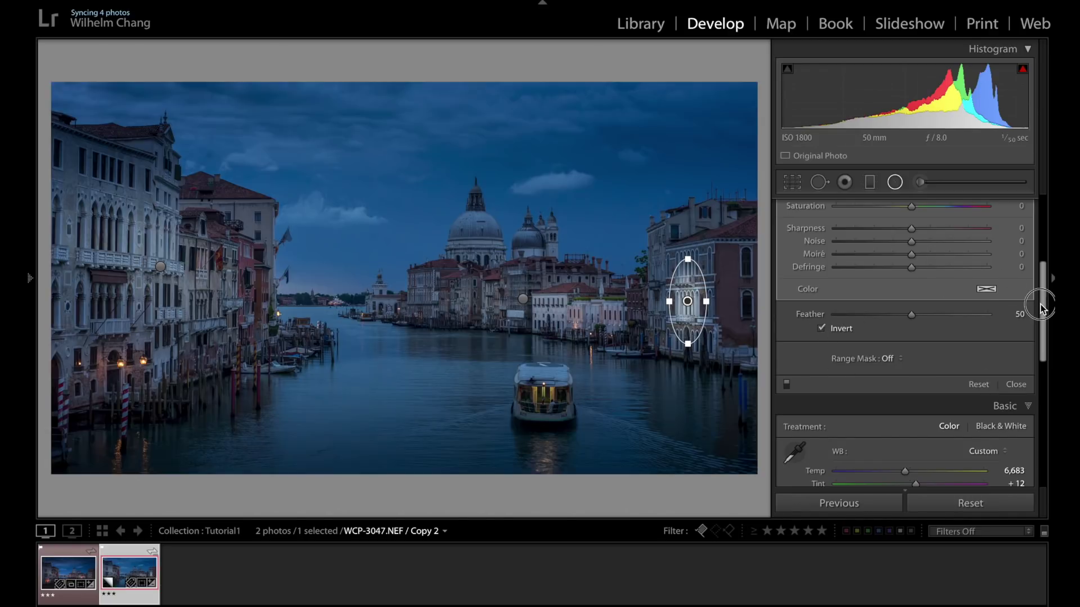
- Set the right-bank radial filter's exposure to 0.34 and its temperature to 21, and finish editing the filter
{"action": "left_click_drag", "start_coordinate": [1042, 307], "coordinate": [1036, 210]}
{"action": "left_click_drag", "start_coordinate": [934, 283], "coordinate": [918, 280]}
{"action": "left_click_drag", "start_coordinate": [944, 243], "coordinate": [934, 249]}
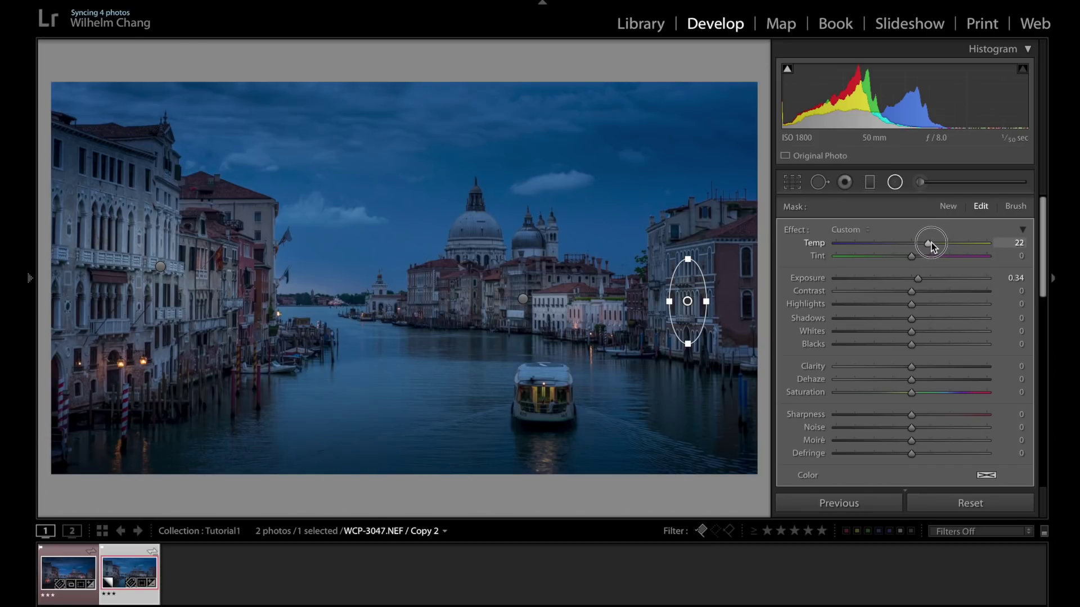
{"action": "left_click_drag", "start_coordinate": [931, 243], "coordinate": [929, 244]}
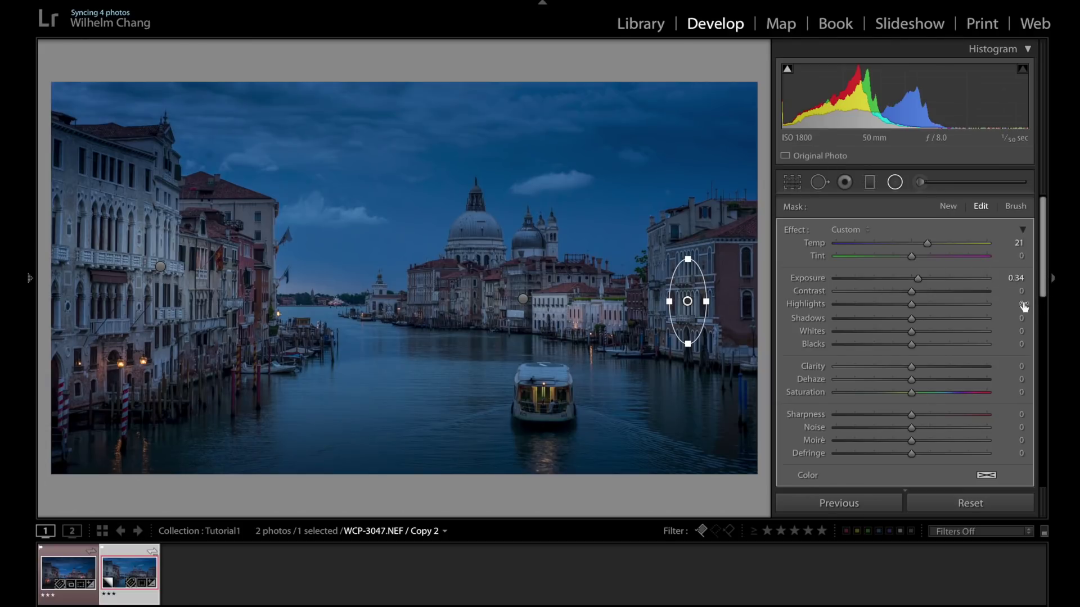
{"action": "scroll", "coordinate": [1042, 297], "scroll_direction": "down", "scroll_amount": 2}
{"action": "key", "text": "shift+m"}
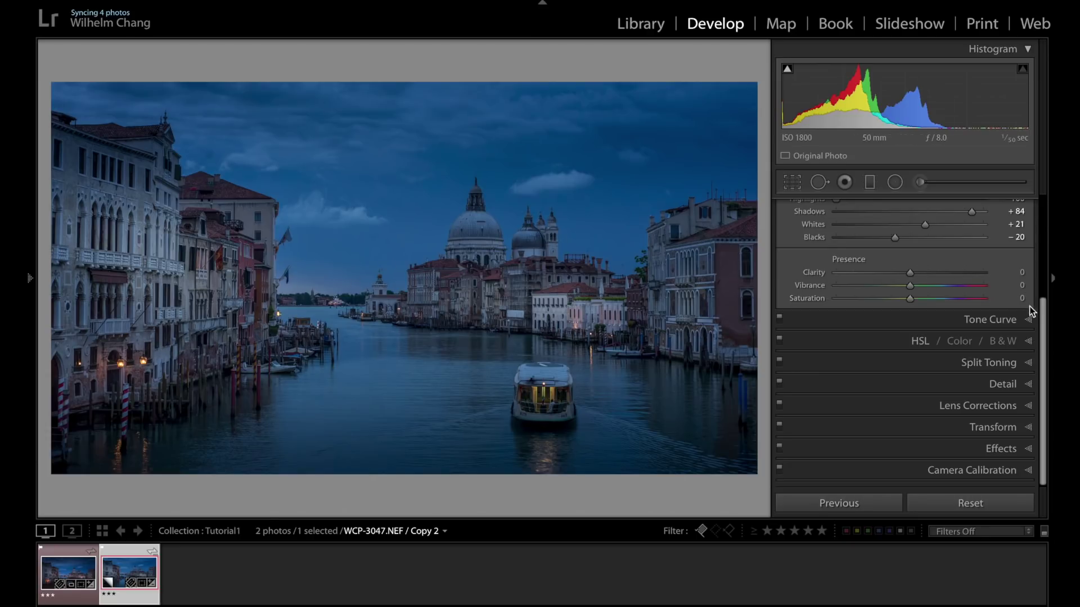
- Set the whole photo's basic exposure to −0.25
{"action": "scroll", "coordinate": [1041, 313], "scroll_direction": "up", "scroll_amount": 5}
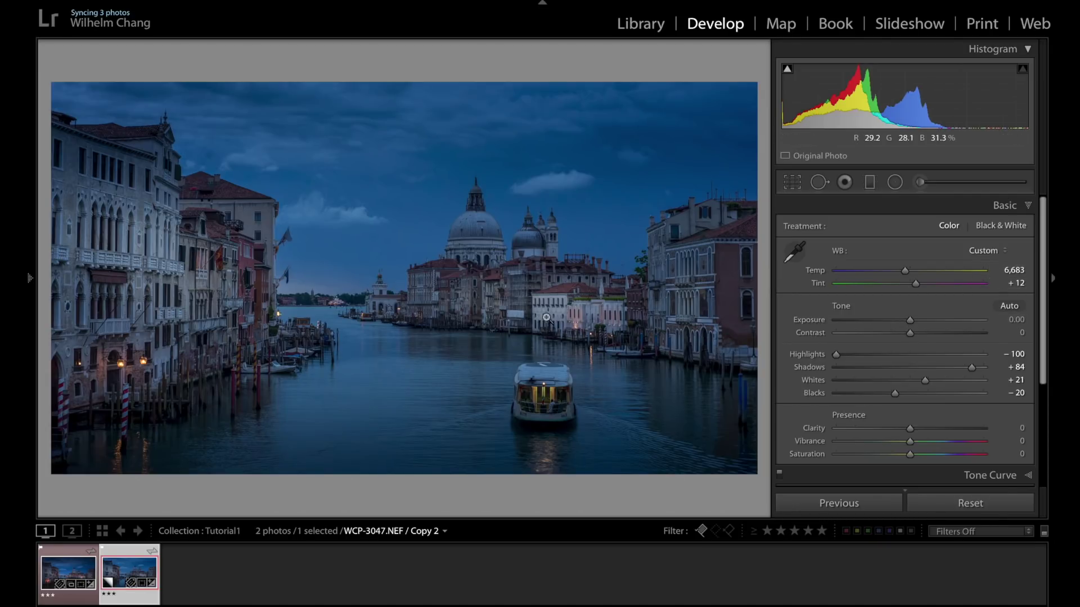
{"action": "left_click_drag", "start_coordinate": [911, 324], "coordinate": [905, 322]}
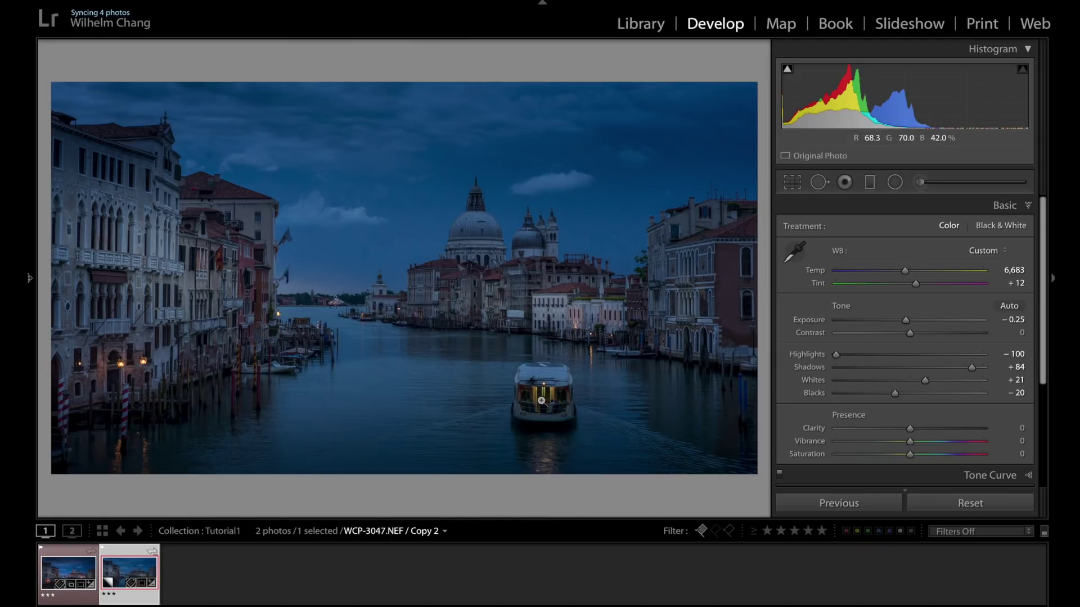
- Add an inverted radial filter at the lamplit doorway on the left bank, stretching and centring the ellipse over the entrance
{"action": "left_click", "coordinate": [895, 182]}
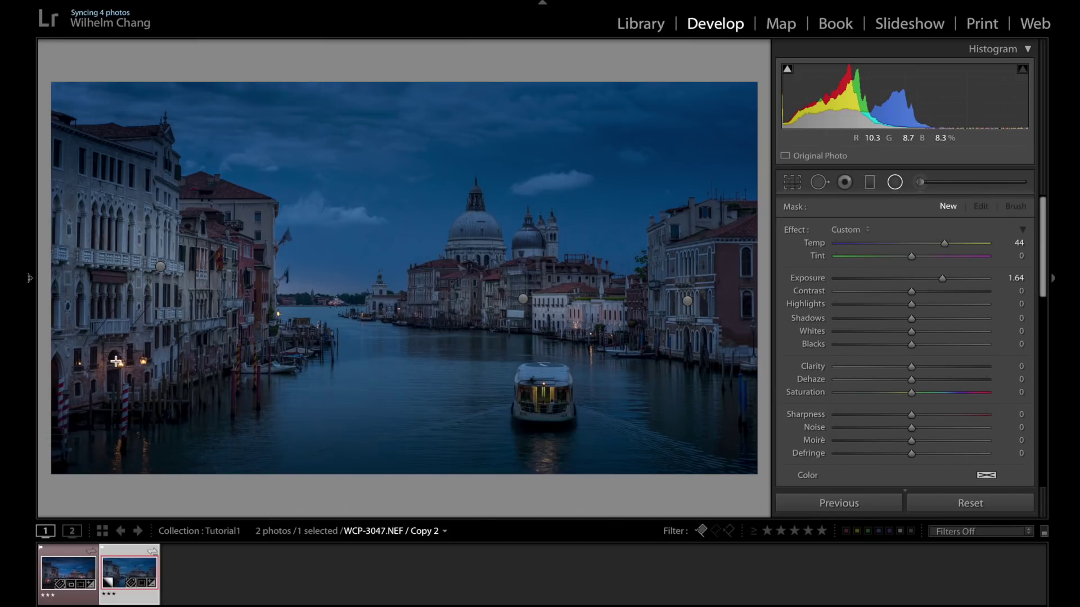
{"action": "left_click_drag", "start_coordinate": [99, 348], "coordinate": [127, 374]}
{"action": "left_click_drag", "start_coordinate": [1041, 296], "coordinate": [1025, 357]}
{"action": "scroll", "coordinate": [862, 317], "scroll_direction": "down", "scroll_amount": 3}
{"action": "left_click", "coordinate": [831, 269]}
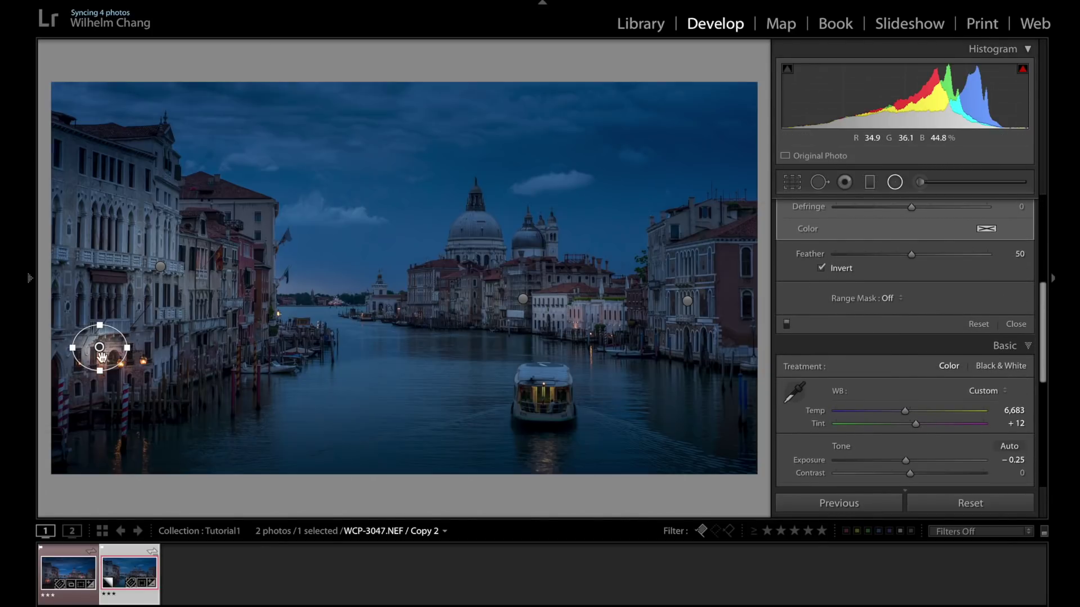
{"action": "left_click_drag", "start_coordinate": [101, 356], "coordinate": [122, 390]}
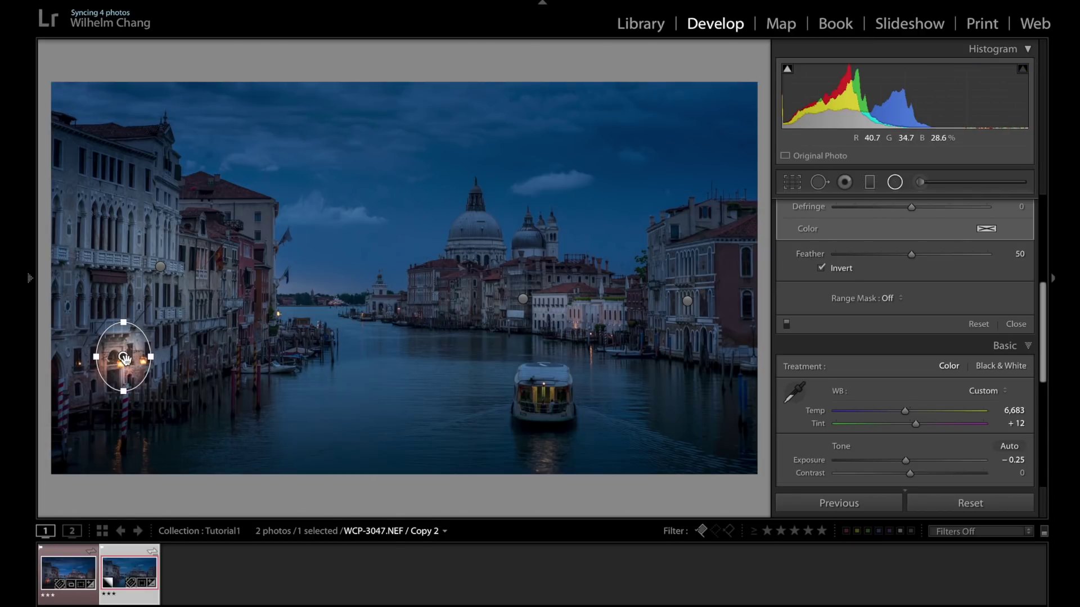
{"action": "left_click_drag", "start_coordinate": [128, 361], "coordinate": [121, 366]}
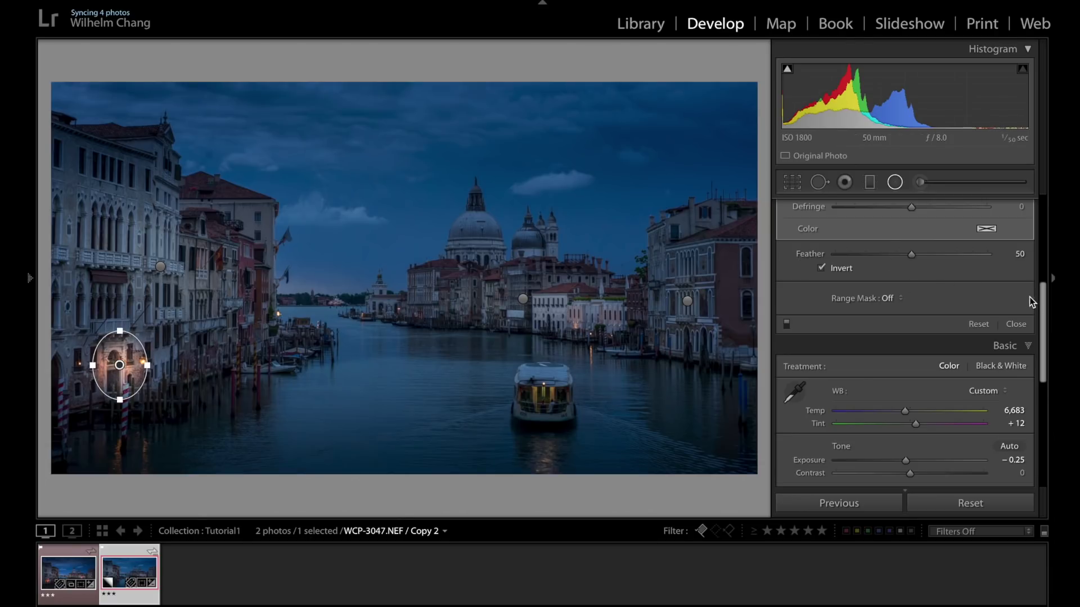
- Set the doorway radial filter's exposure to 0.76 and its temperature to 86
{"action": "left_click_drag", "start_coordinate": [1040, 299], "coordinate": [1041, 212]}
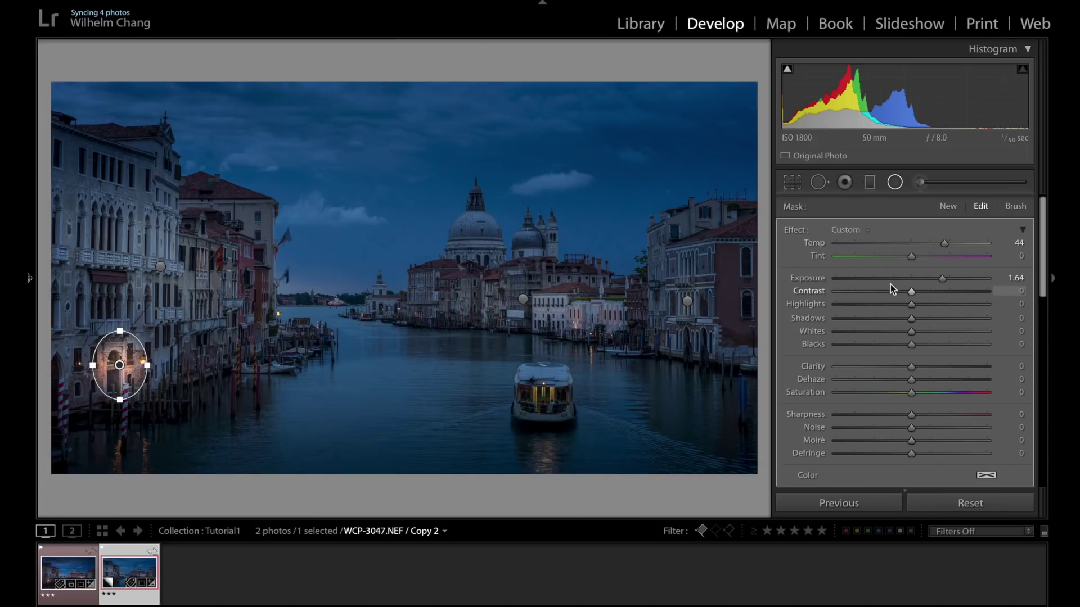
{"action": "left_click_drag", "start_coordinate": [943, 279], "coordinate": [926, 281]}
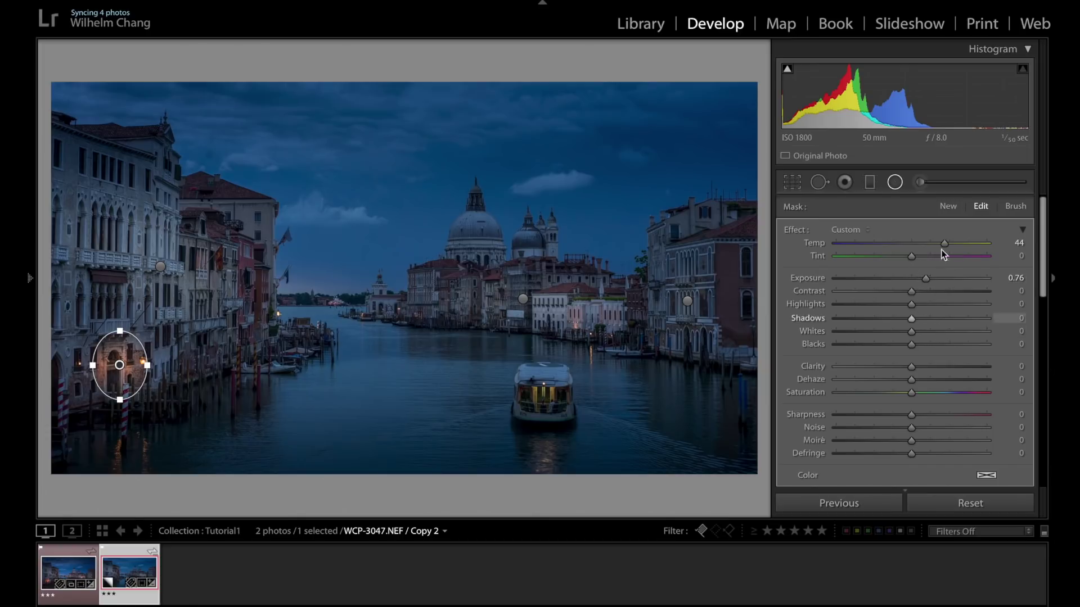
{"action": "left_click_drag", "start_coordinate": [946, 243], "coordinate": [973, 247]}
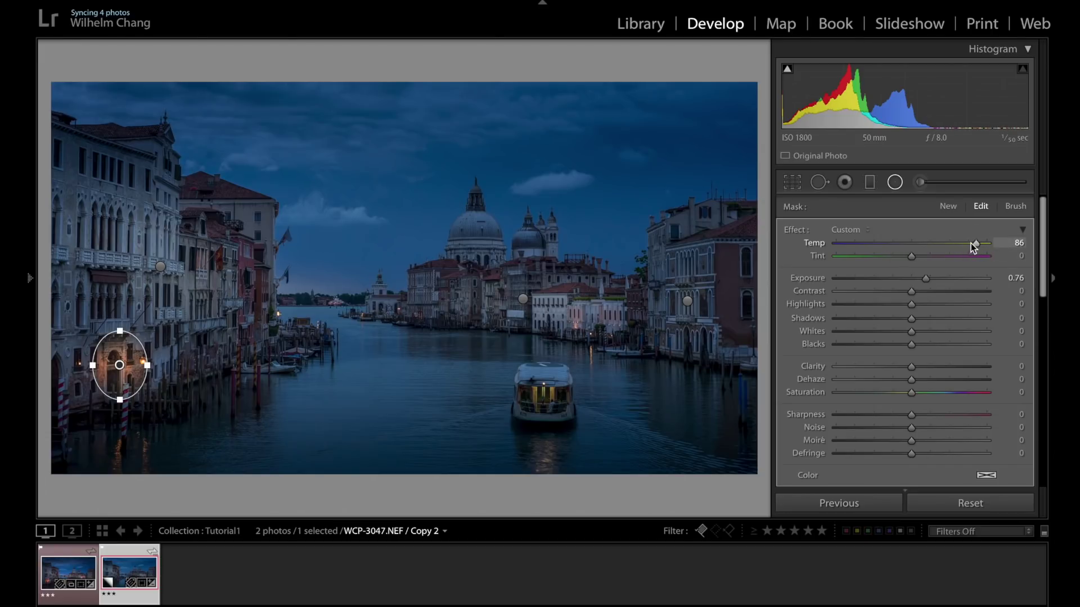
- Duplicate the doorway's radial filter, shift the copy over the lamp right of the entrance, and set its exposure to 0.46
{"action": "right_click", "coordinate": [121, 367]}
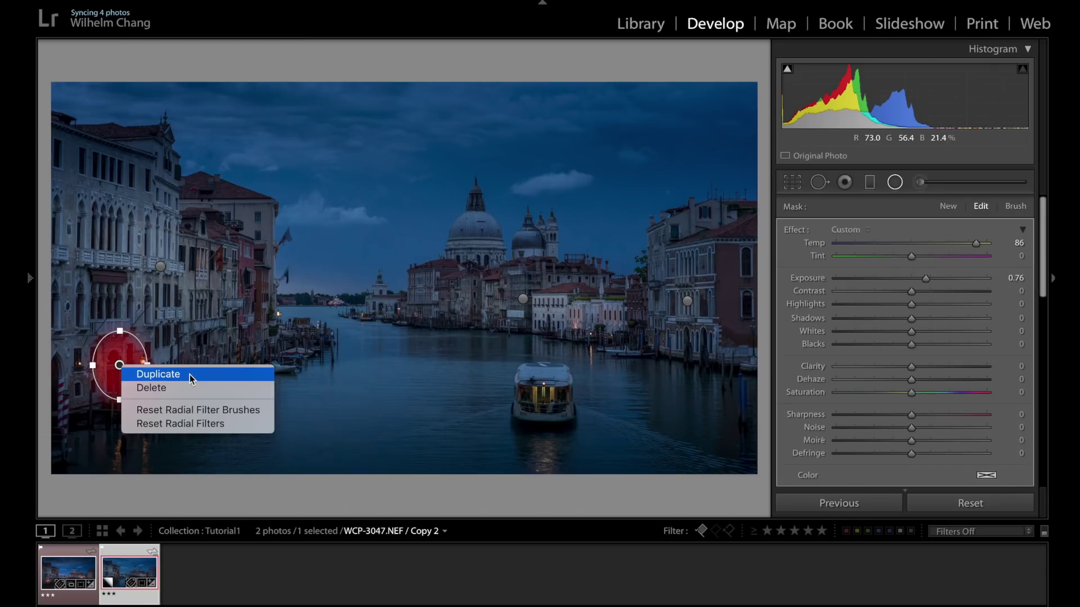
{"action": "left_click", "coordinate": [158, 374]}
{"action": "left_click_drag", "start_coordinate": [120, 366], "coordinate": [142, 359]}
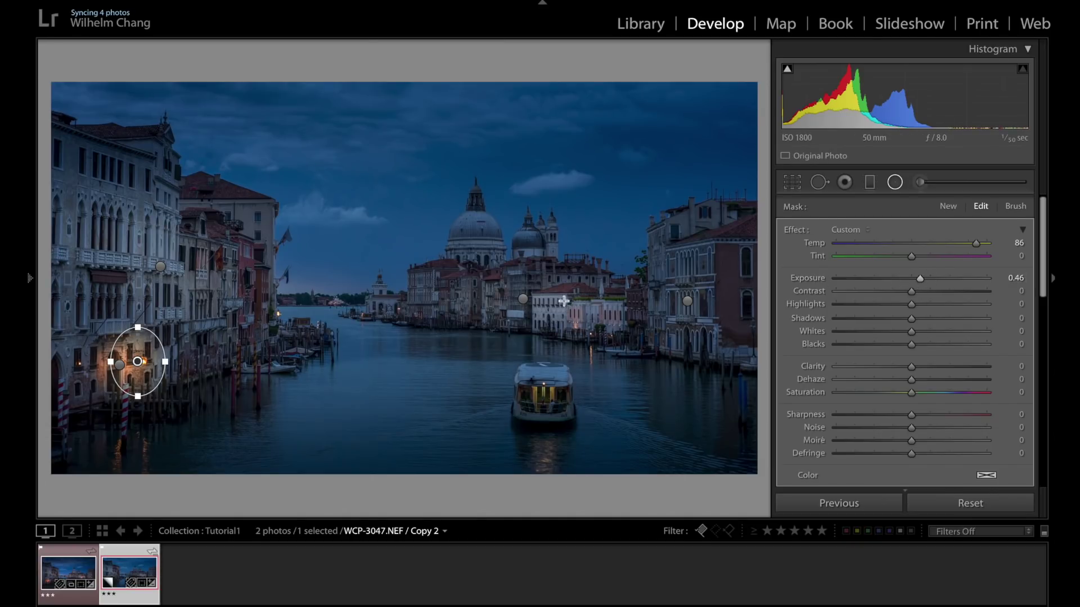
{"action": "left_click_drag", "start_coordinate": [973, 248], "coordinate": [920, 258]}
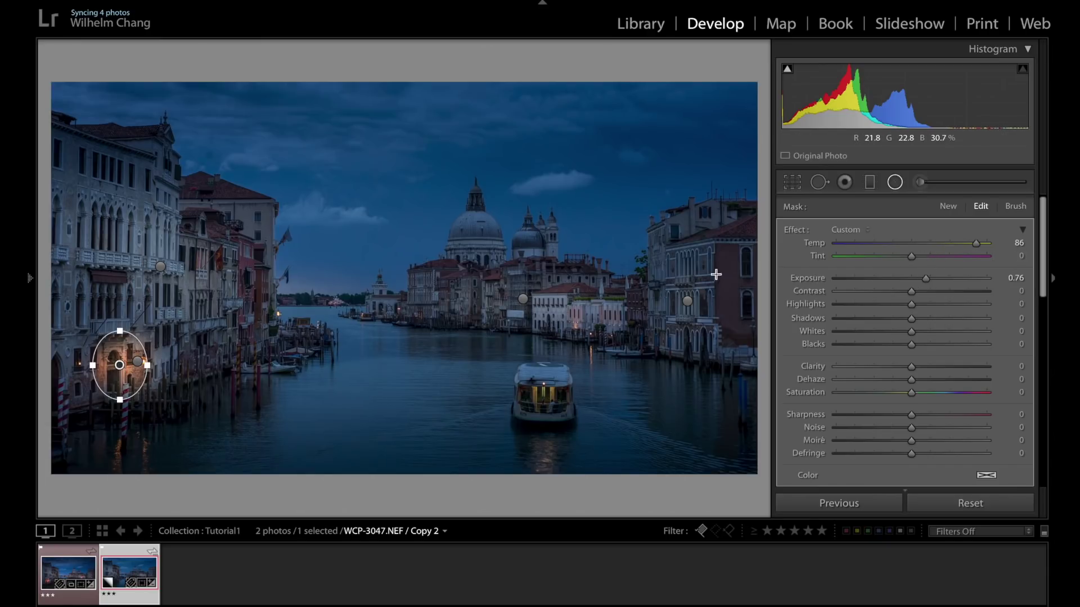
- Set the doorway radial filter's tint to 11, and place a widened duplicate of it over the boat
{"action": "left_click_drag", "start_coordinate": [911, 257], "coordinate": [920, 258]}
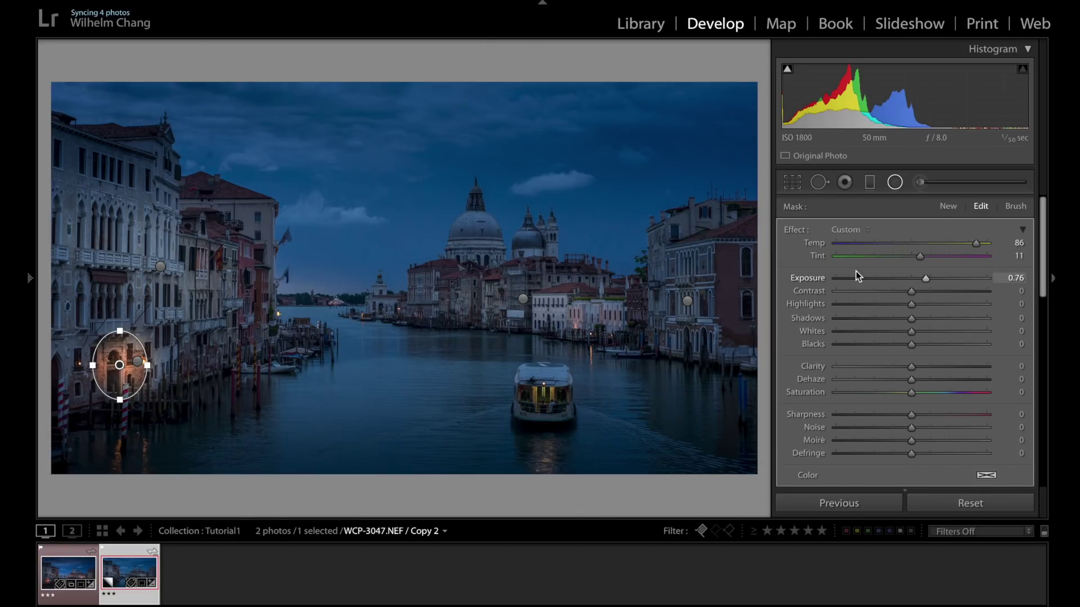
{"action": "right_click", "coordinate": [120, 367]}
{"action": "left_click", "coordinate": [145, 372]}
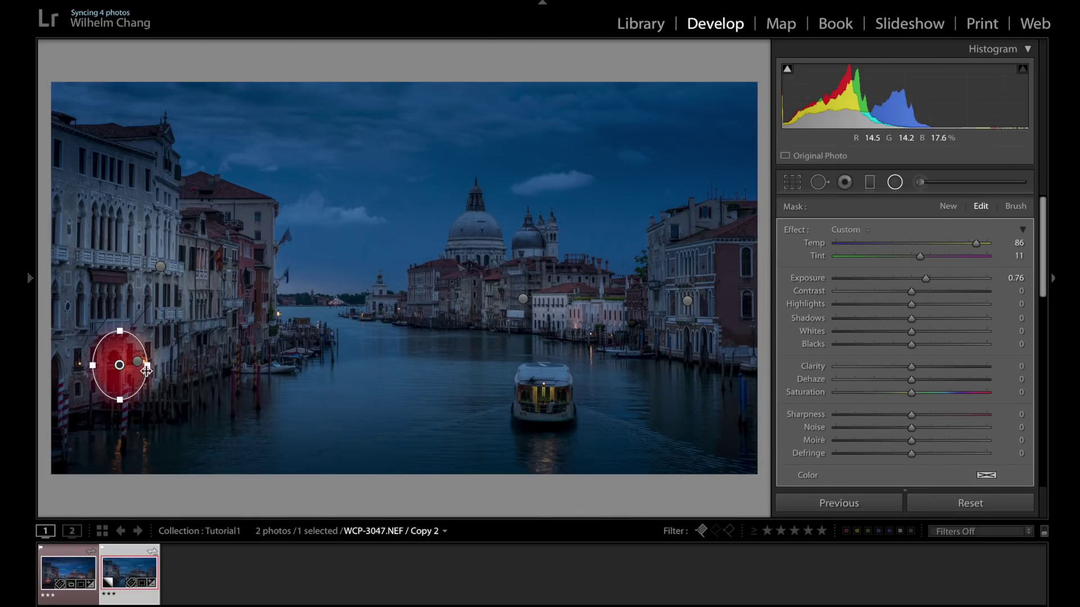
{"action": "left_click_drag", "start_coordinate": [120, 366], "coordinate": [544, 361]}
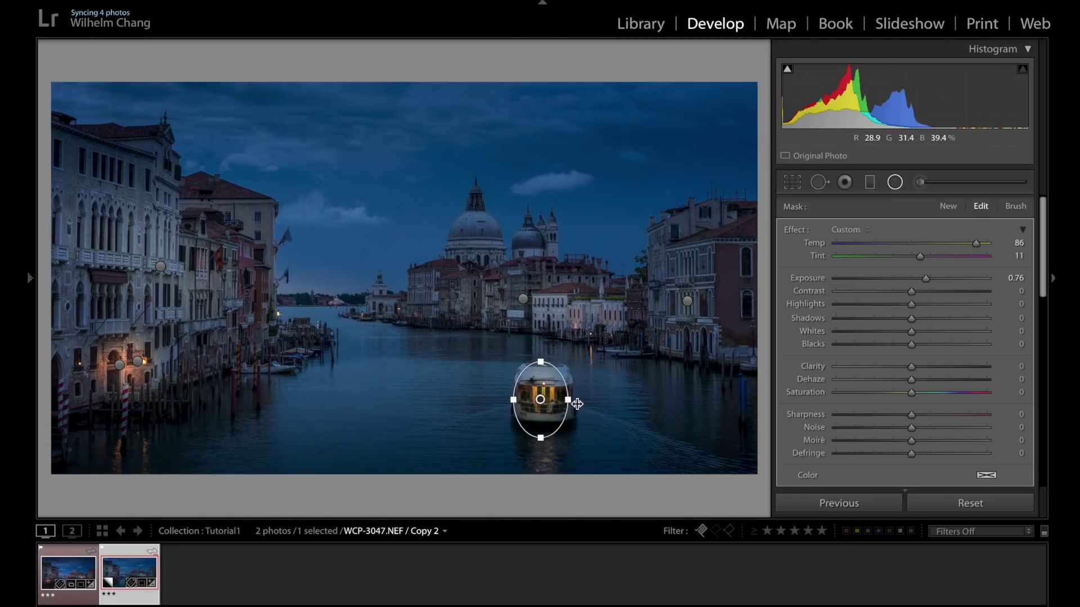
{"action": "left_click_drag", "start_coordinate": [577, 404], "coordinate": [552, 402]}
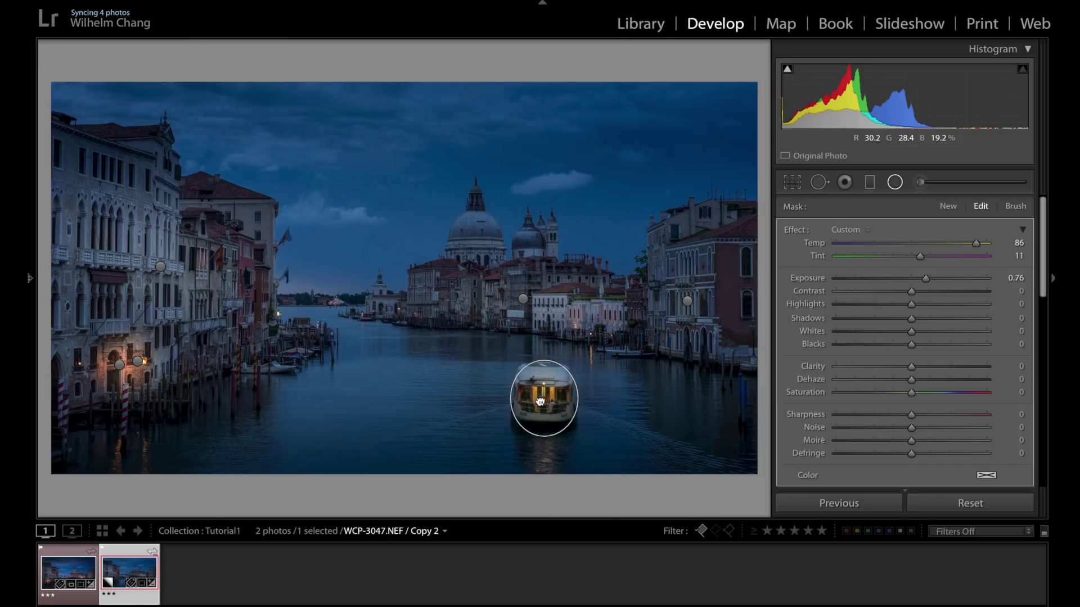
- Set the boat radial filter's tint to 38 and exposure to 1.37, and tighten its ellipse around the lit cabin
{"action": "left_click_drag", "start_coordinate": [920, 256], "coordinate": [941, 285]}
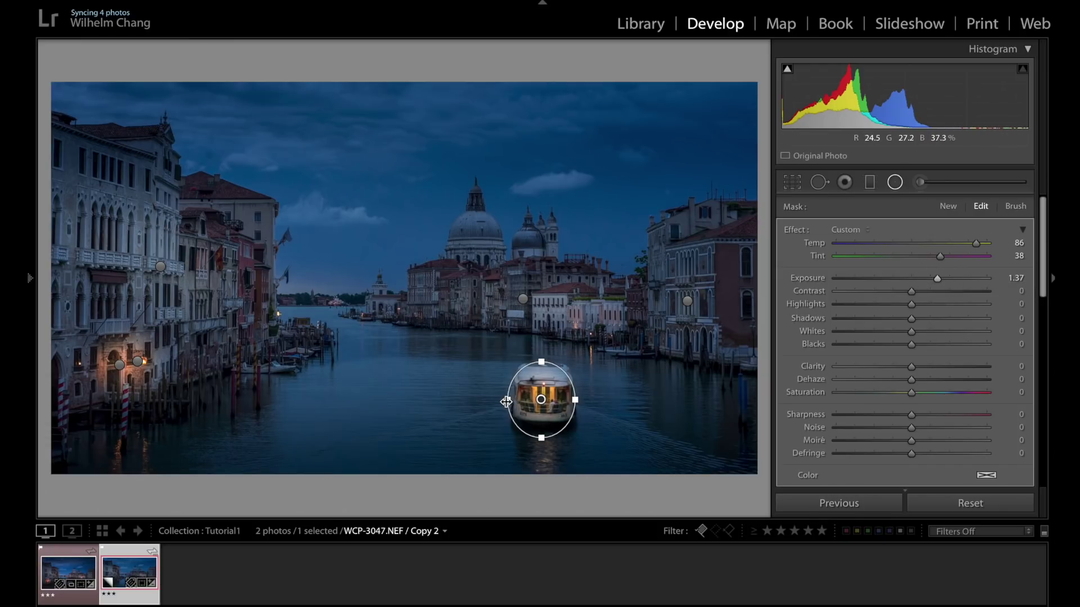
{"action": "left_click_drag", "start_coordinate": [510, 400], "coordinate": [520, 400]}
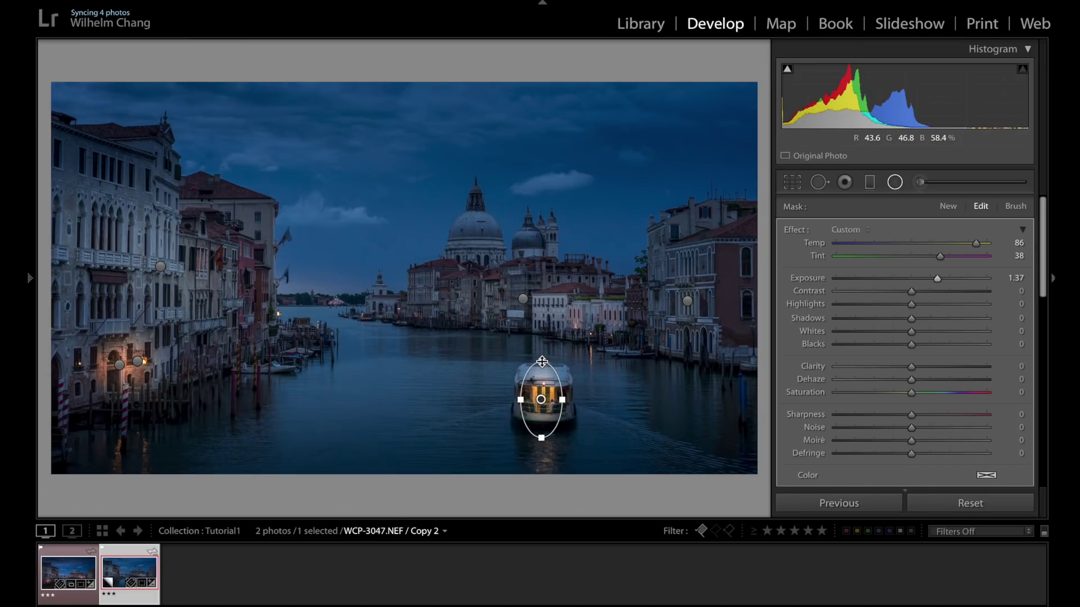
{"action": "left_click_drag", "start_coordinate": [543, 362], "coordinate": [566, 399]}
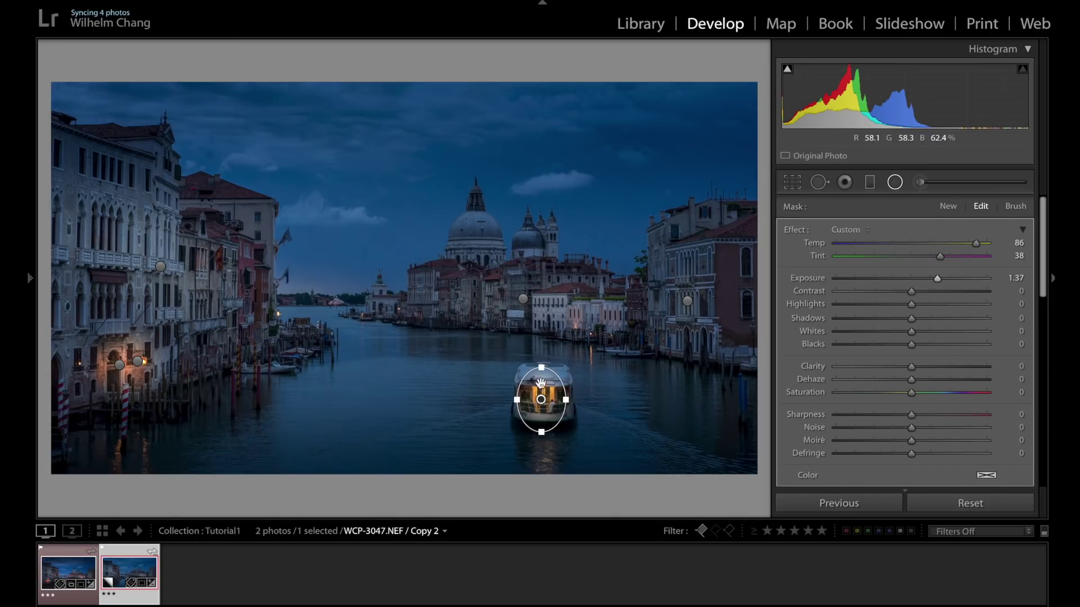
- Duplicate the boat's radial filter and move the copy onto the boat's light reflection in the water
{"action": "right_click", "coordinate": [542, 400]}
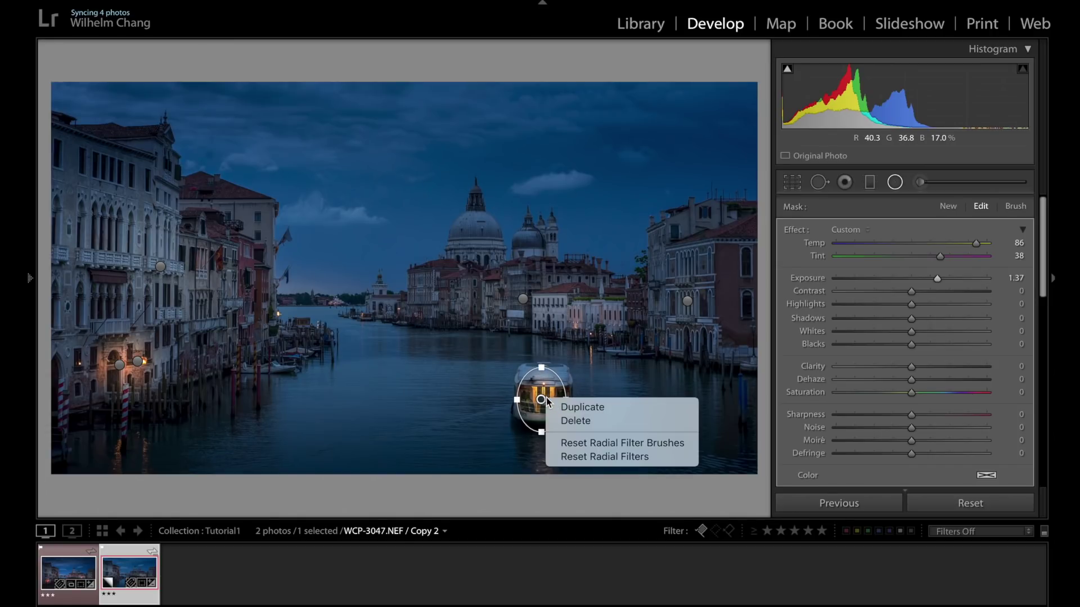
{"action": "left_click", "coordinate": [579, 408]}
{"action": "left_click_drag", "start_coordinate": [544, 409], "coordinate": [543, 449]}
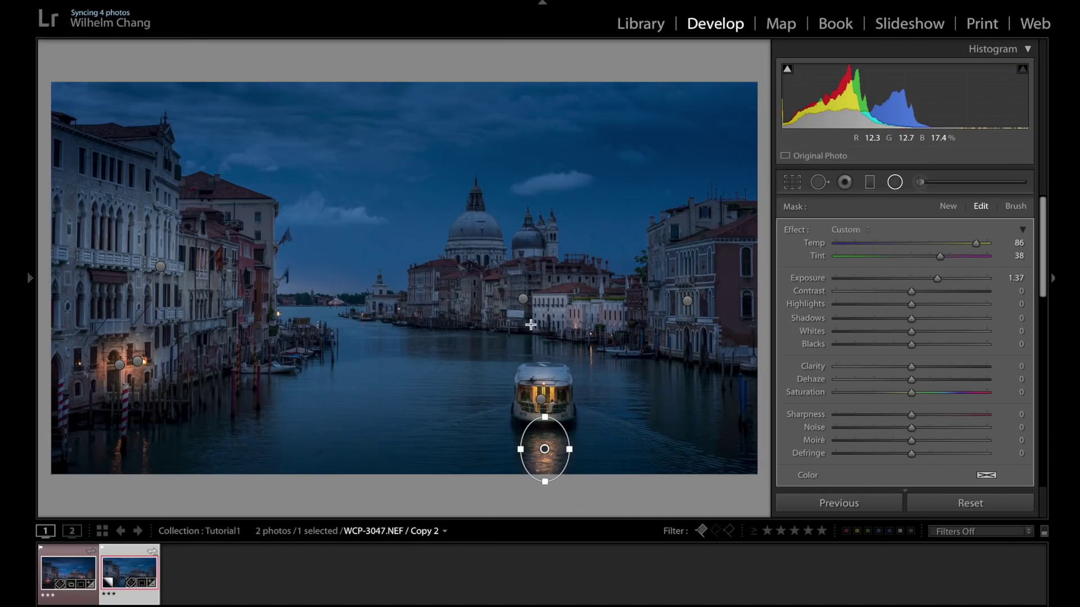
- Duplicate the reflection's radial filter onto the waterfront lamp behind the boat and shrink the ellipse around it
{"action": "right_click", "coordinate": [545, 451]}
{"action": "left_click", "coordinate": [584, 460]}
{"action": "left_click_drag", "start_coordinate": [569, 430], "coordinate": [610, 338]}
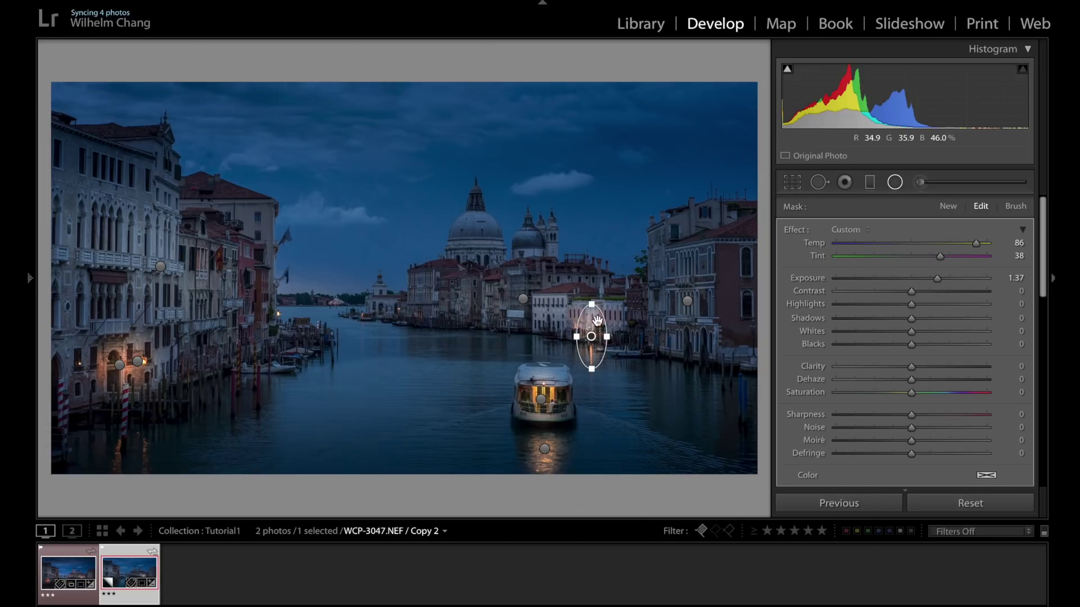
{"action": "left_click_drag", "start_coordinate": [590, 362], "coordinate": [591, 339]}
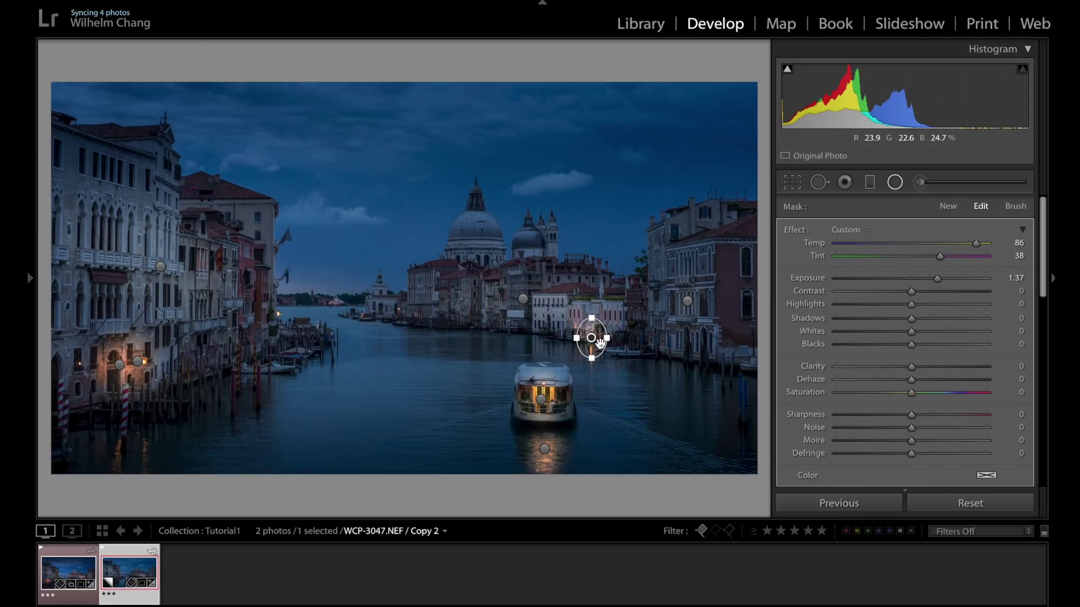
- Duplicate the lamp's radial filter onto the distant waterfront near the horizon, flatten it, set its exposure to 0.72, and close the filter tool
{"action": "right_click", "coordinate": [598, 340]}
{"action": "left_click", "coordinate": [647, 348]}
{"action": "left_click_drag", "start_coordinate": [589, 339], "coordinate": [398, 307]}
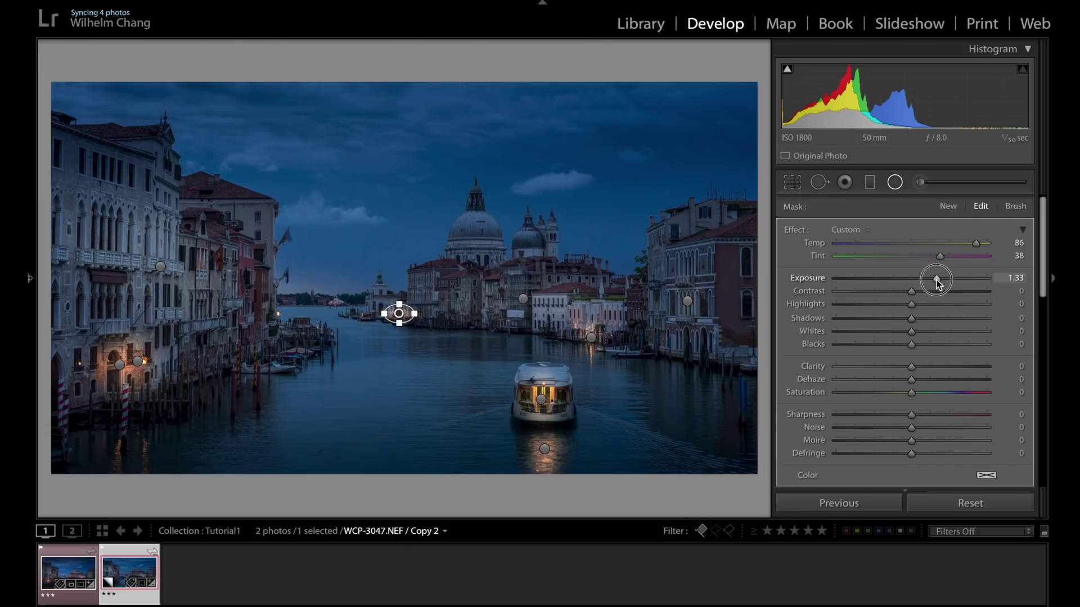
{"action": "left_click_drag", "start_coordinate": [928, 279], "coordinate": [926, 280]}
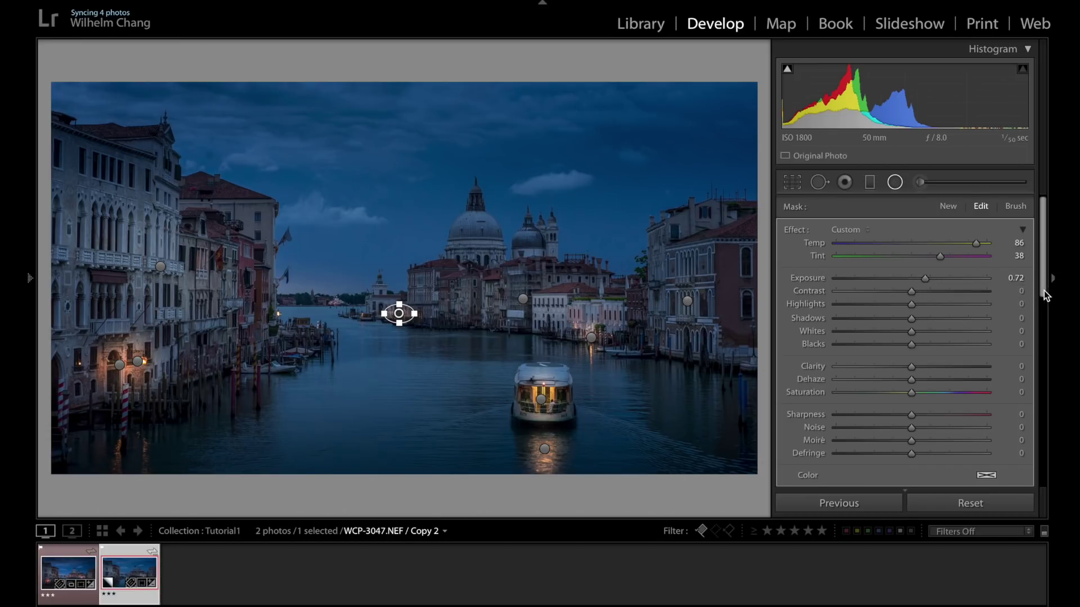
{"action": "scroll", "coordinate": [1027, 392], "scroll_direction": "down", "scroll_amount": 3}
{"action": "scroll", "coordinate": [1045, 328], "scroll_direction": "down", "scroll_amount": 5}
{"action": "left_click", "coordinate": [1017, 341]}
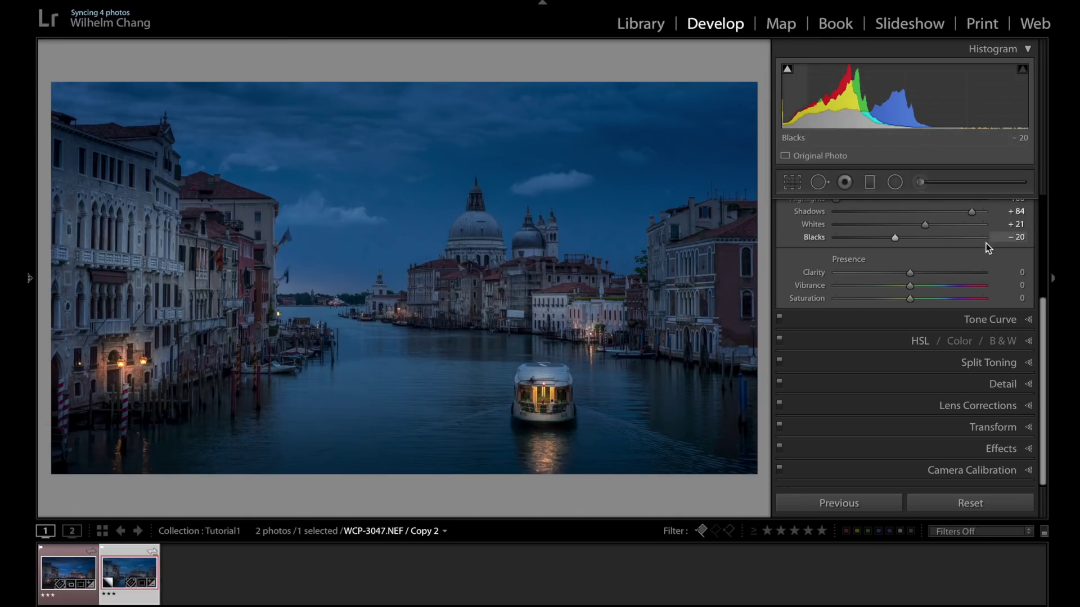
- Add an inverted radial filter and position its wide ellipse over the waterfront buildings below the large dome
{"action": "left_click_drag", "start_coordinate": [1047, 310], "coordinate": [1047, 208]}
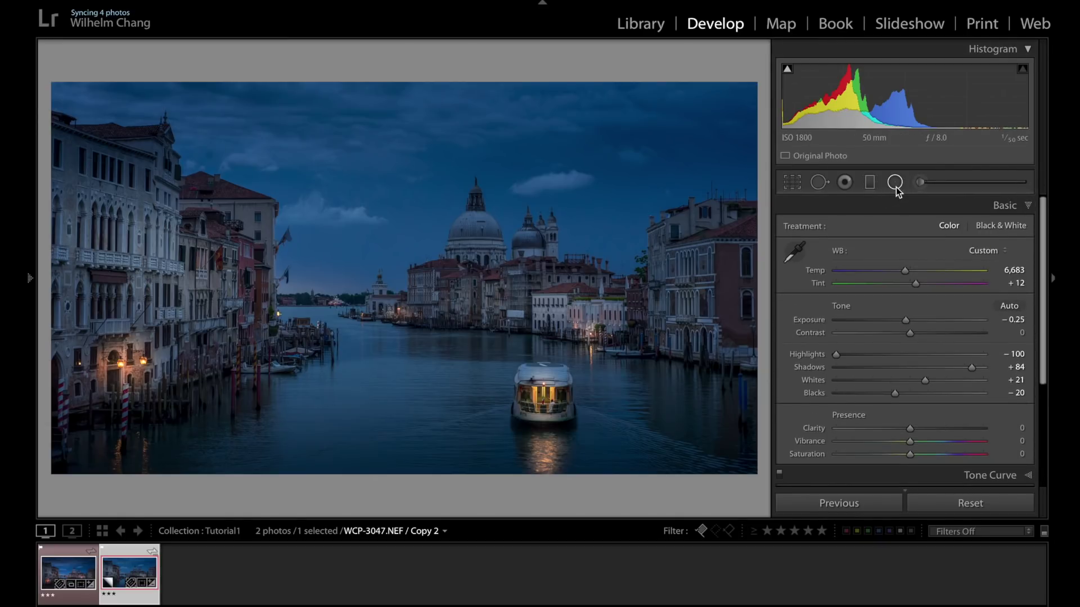
{"action": "left_click", "coordinate": [896, 184]}
{"action": "left_click_drag", "start_coordinate": [424, 284], "coordinate": [474, 299]}
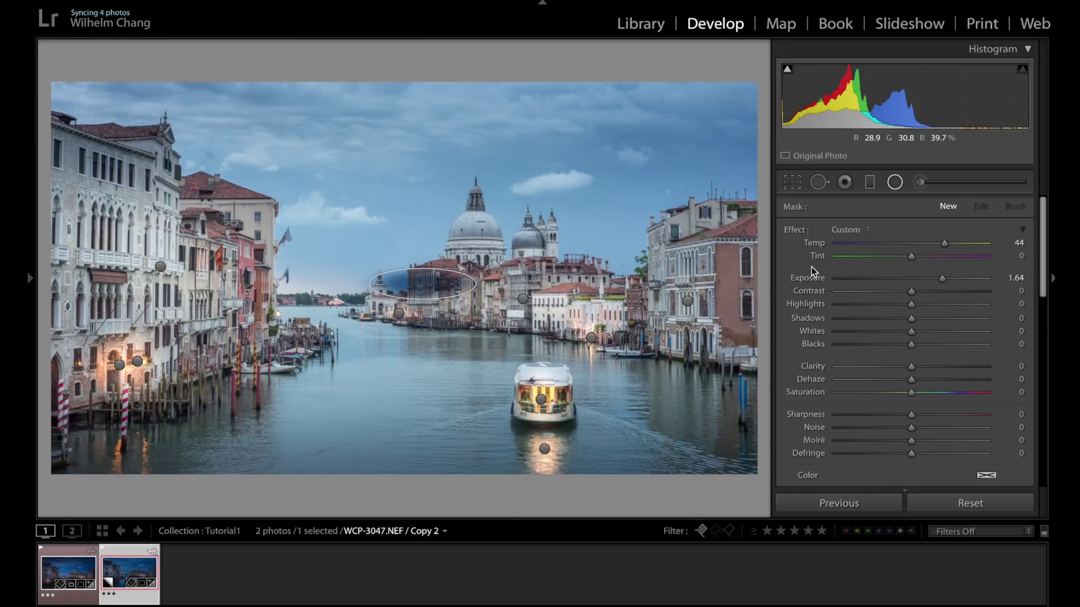
{"action": "left_click_drag", "start_coordinate": [1039, 283], "coordinate": [1041, 376]}
{"action": "left_click", "coordinate": [822, 246]}
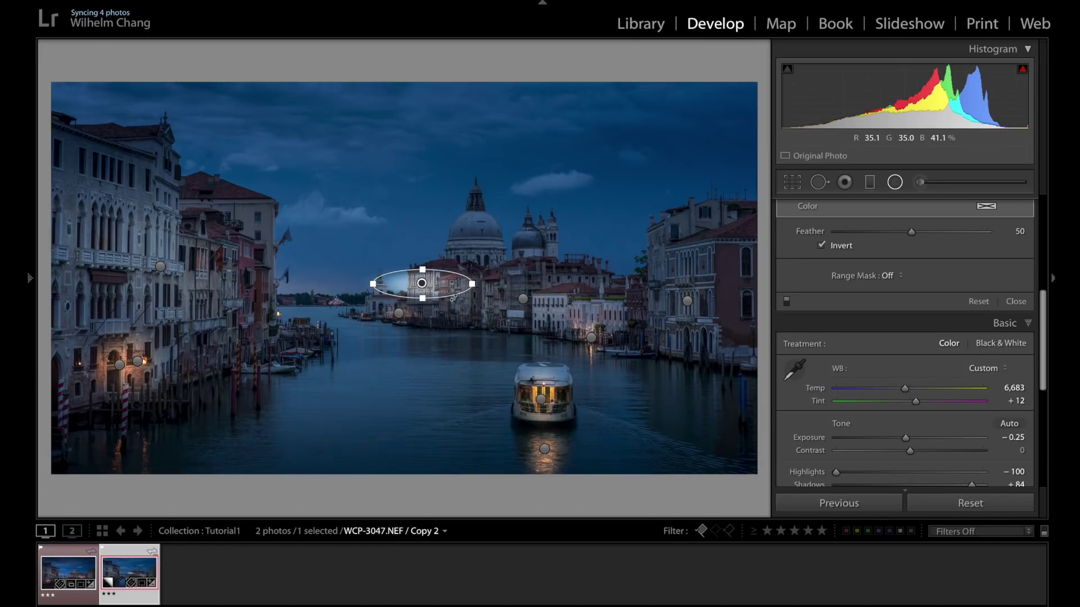
{"action": "left_click_drag", "start_coordinate": [421, 283], "coordinate": [464, 294]}
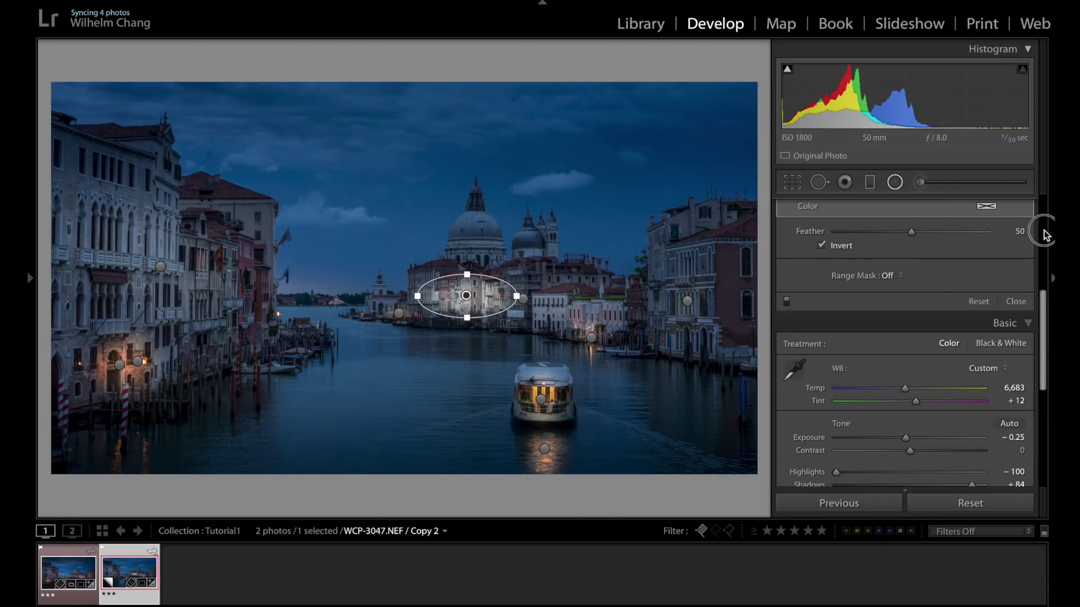
- Set the central waterfront filter's exposure to 0.57, temperature to 31 and tint to 21, and widen its ellipse along the buildings
{"action": "left_click_drag", "start_coordinate": [1041, 304], "coordinate": [1044, 208]}
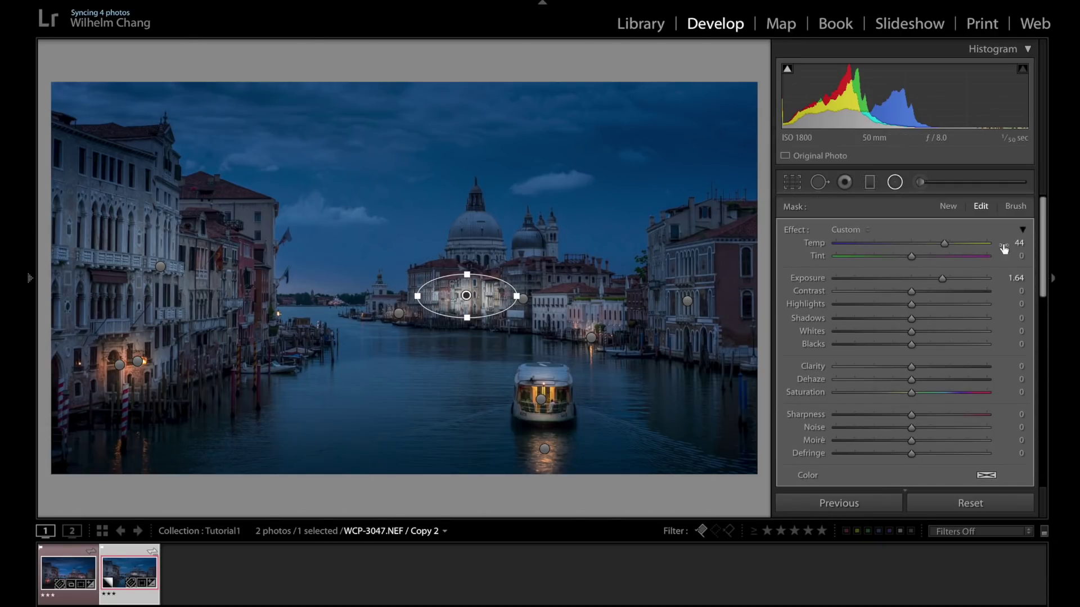
{"action": "left_click_drag", "start_coordinate": [940, 278], "coordinate": [923, 285]}
{"action": "double_click", "coordinate": [922, 281]}
{"action": "left_click_drag", "start_coordinate": [946, 242], "coordinate": [928, 257]}
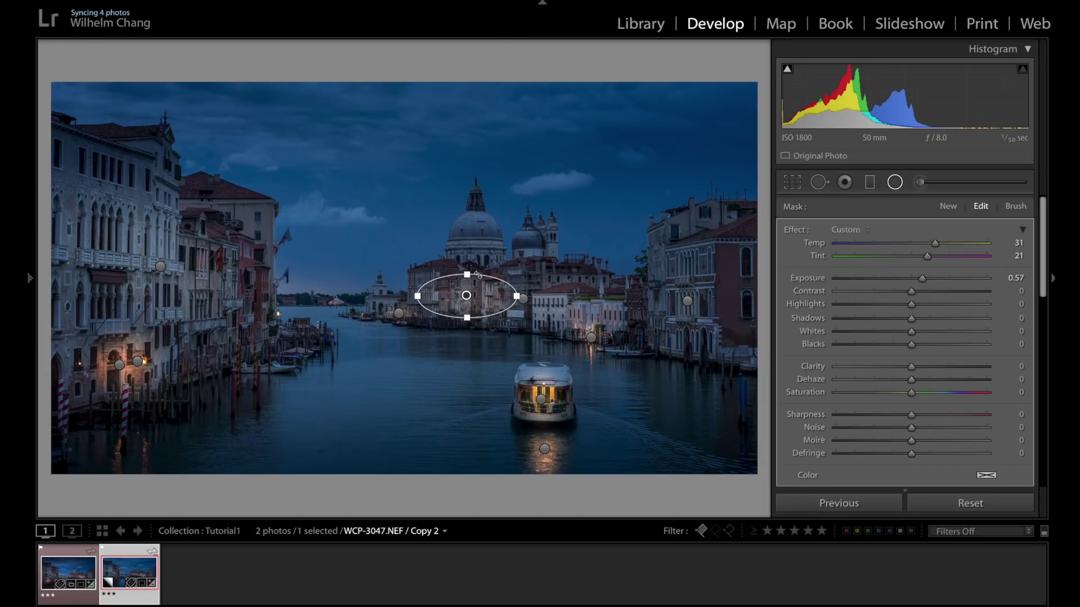
{"action": "left_click_drag", "start_coordinate": [516, 295], "coordinate": [540, 298]}
{"action": "mouse_move", "coordinate": [472, 297]}
{"action": "left_mouse_down"}
{"action": "mouse_move", "coordinate": [499, 304]}
{"action": "mouse_move", "coordinate": [489, 296]}
{"action": "left_mouse_up"}
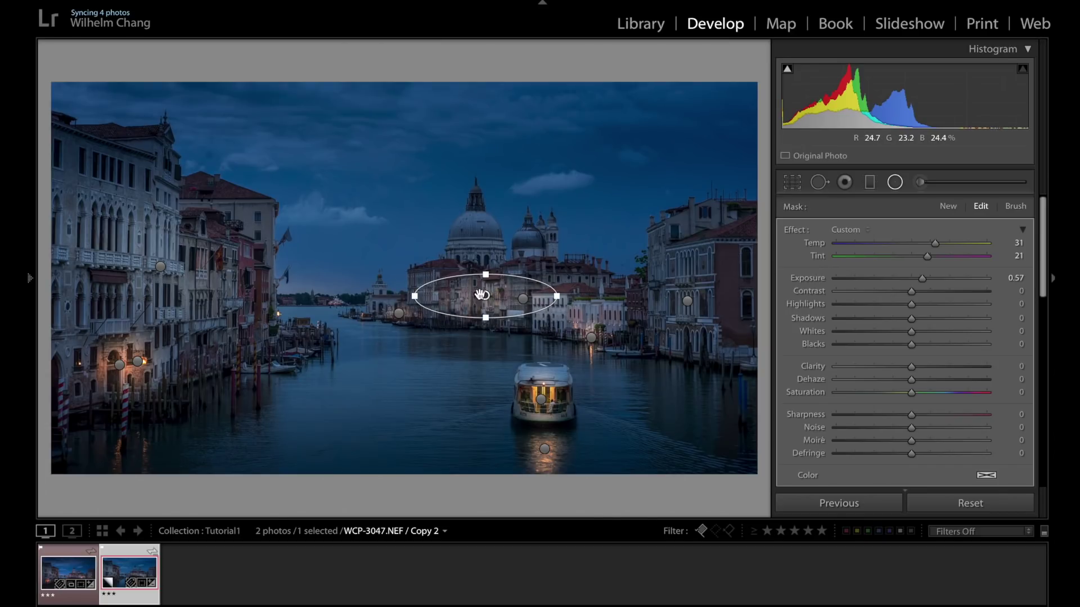
- Duplicate the central waterfront filter, fit the copy to the large basilica dome, and set its temperature to 10
{"action": "right_click", "coordinate": [484, 298]}
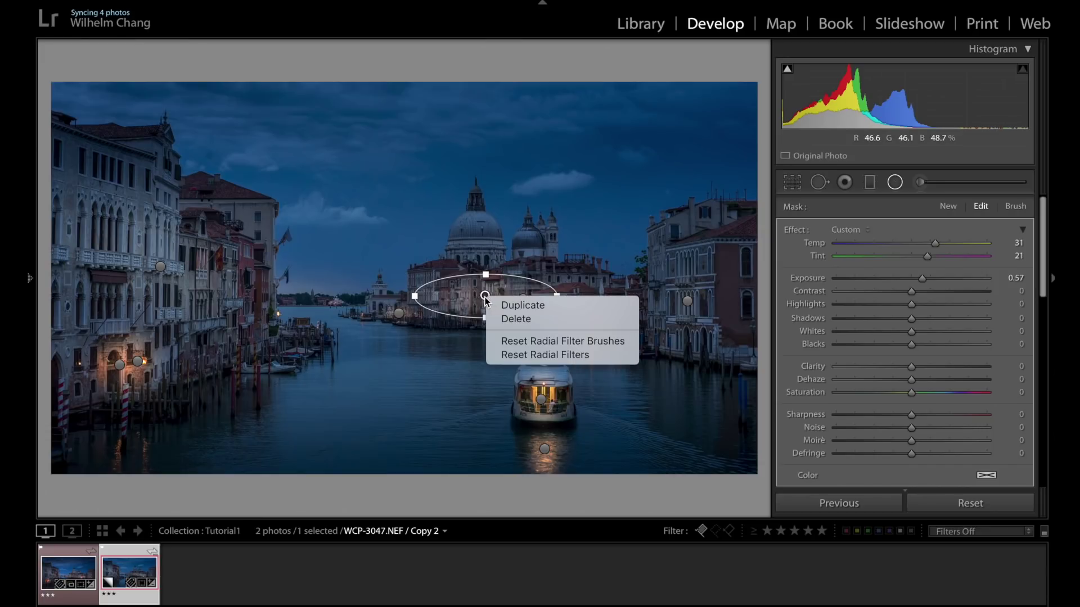
{"action": "left_click", "coordinate": [521, 305]}
{"action": "left_click_drag", "start_coordinate": [485, 295], "coordinate": [478, 238]}
{"action": "left_click_drag", "start_coordinate": [551, 239], "coordinate": [476, 244]}
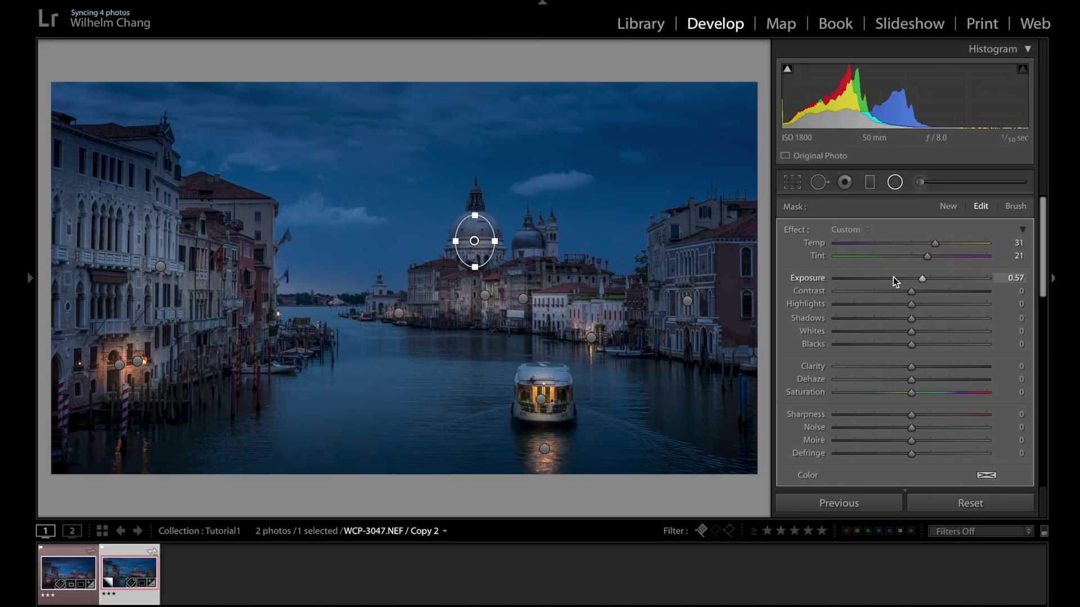
{"action": "left_click_drag", "start_coordinate": [935, 243], "coordinate": [925, 279]}
- Duplicate the large dome's radial filter, shrink the copy over the smaller dome beside it, and close the filter tool
{"action": "right_click", "coordinate": [487, 244]}
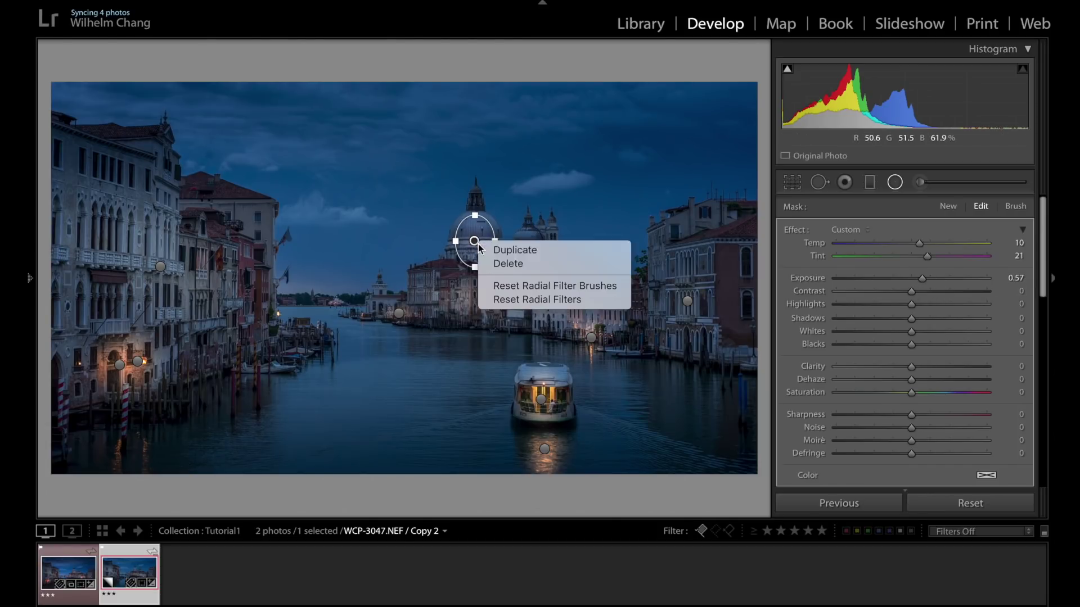
{"action": "left_click", "coordinate": [526, 247]}
{"action": "left_click_drag", "start_coordinate": [474, 240], "coordinate": [532, 259]}
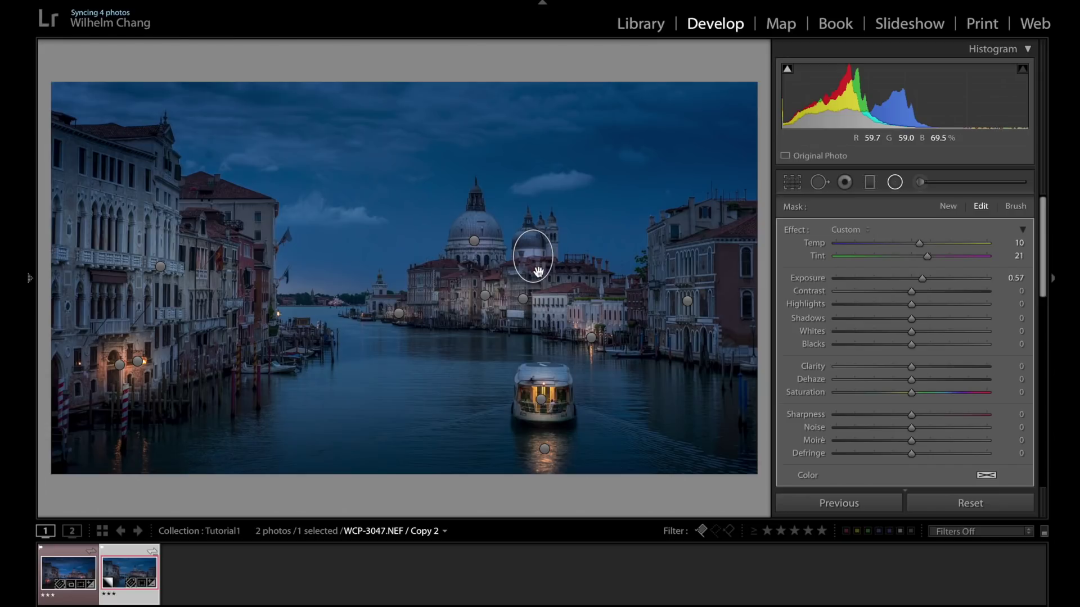
{"action": "left_click_drag", "start_coordinate": [551, 258], "coordinate": [530, 250]}
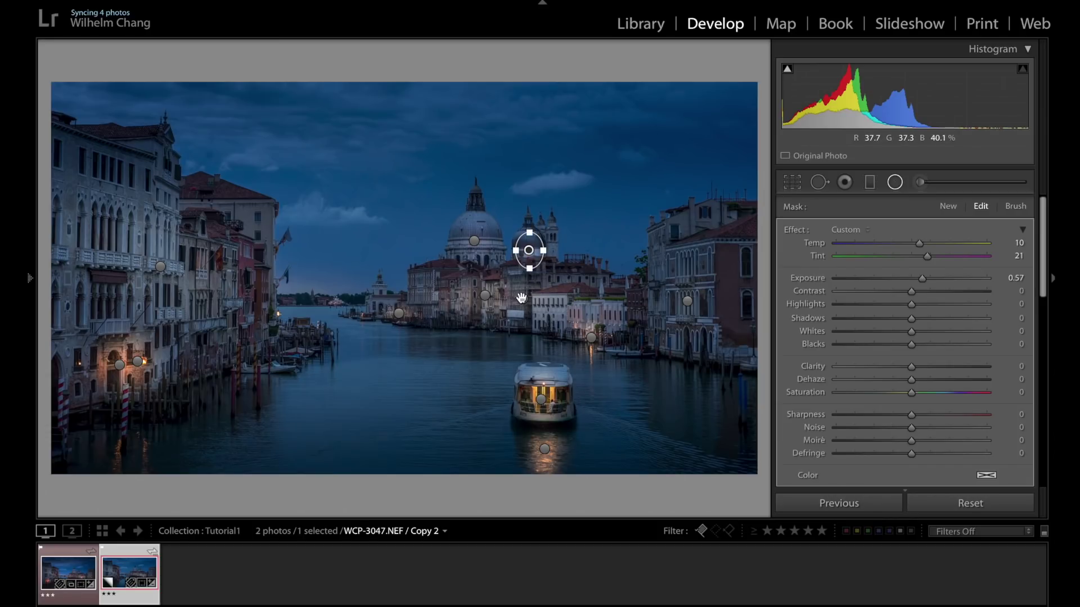
{"action": "left_click_drag", "start_coordinate": [1041, 291], "coordinate": [1033, 349]}
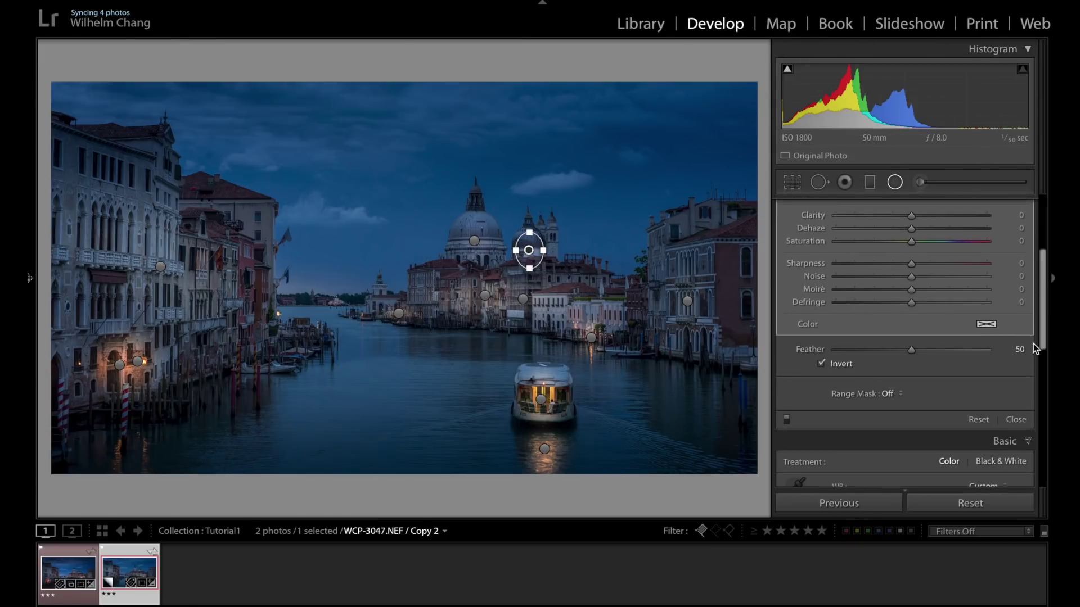
{"action": "left_click", "coordinate": [1021, 417]}
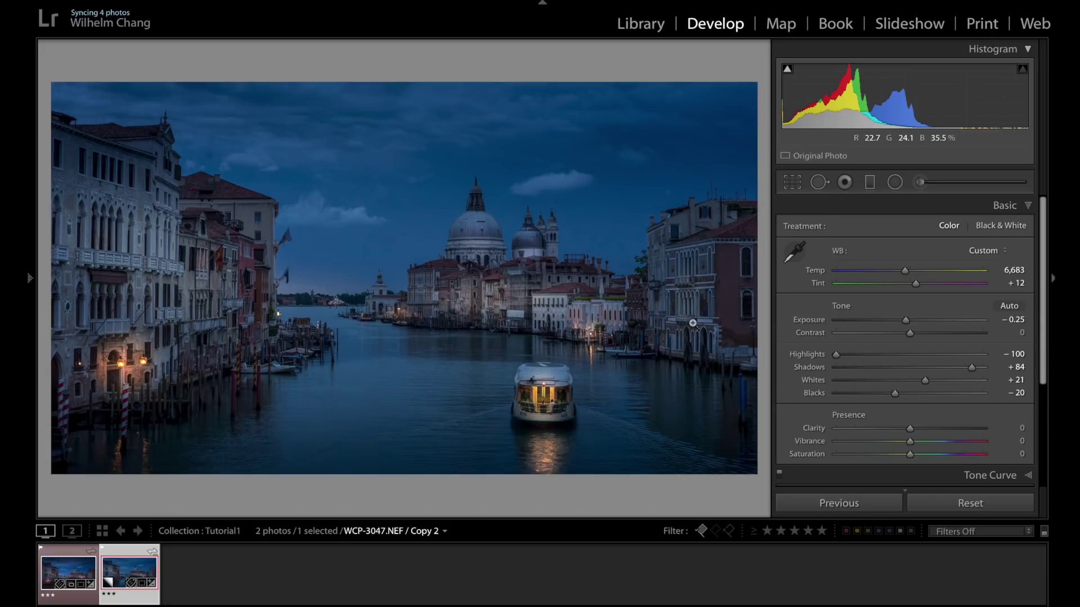
- On the right-bank building's existing radial filter, set the exposure to 0.67, widen the ellipse, raise the tint, and close the filter tool
{"action": "left_click", "coordinate": [895, 182]}
{"action": "left_click", "coordinate": [686, 303]}
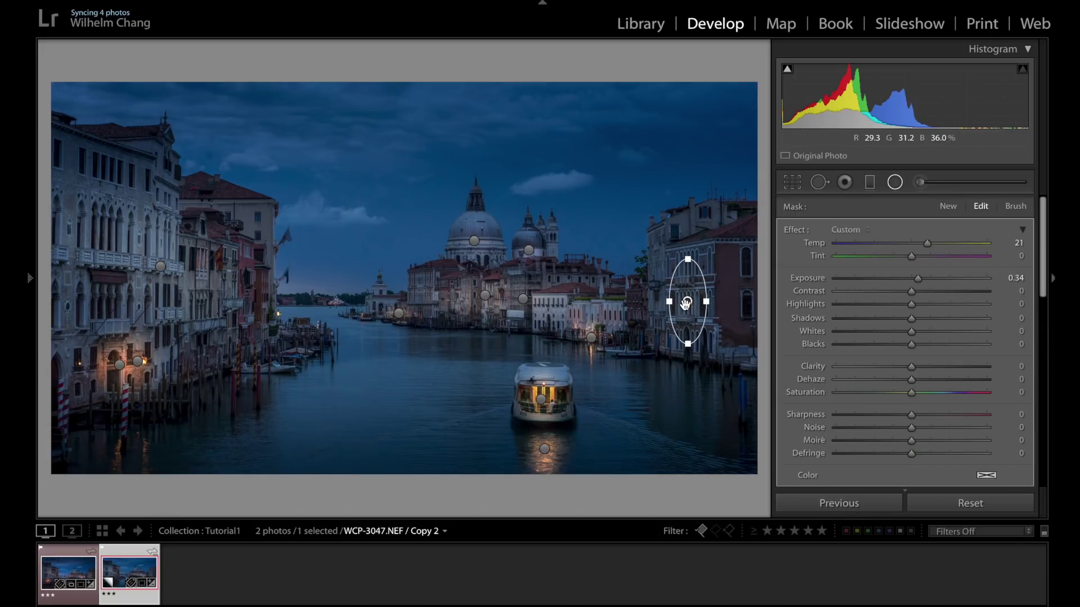
{"action": "left_click_drag", "start_coordinate": [922, 279], "coordinate": [936, 284]}
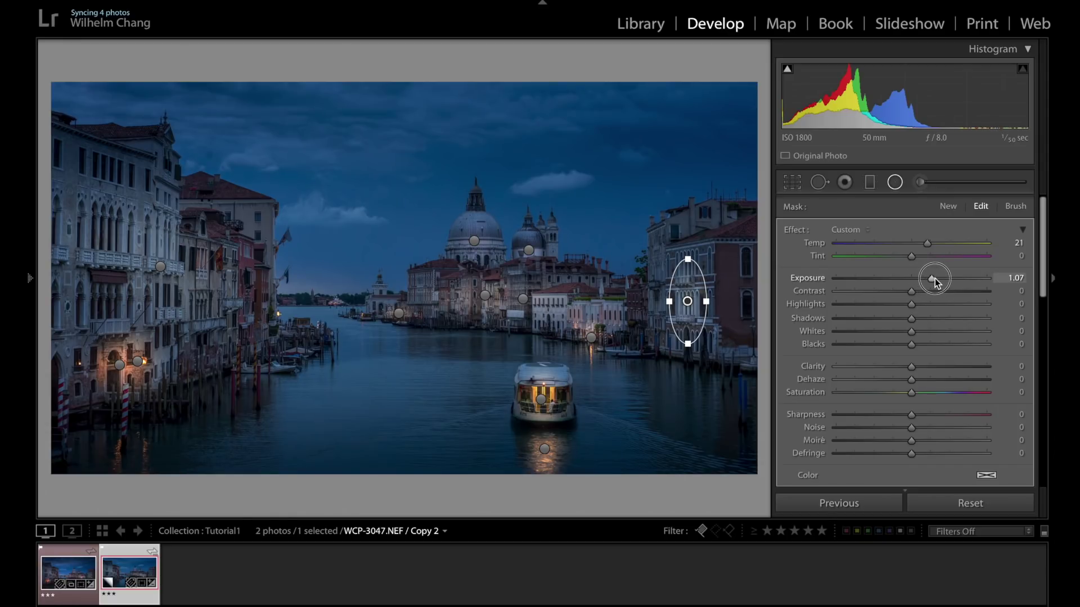
{"action": "left_click_drag", "start_coordinate": [933, 282], "coordinate": [936, 282]}
{"action": "mouse_move", "coordinate": [668, 303]}
{"action": "left_mouse_down"}
{"action": "mouse_move", "coordinate": [653, 302]}
{"action": "mouse_move", "coordinate": [685, 303]}
{"action": "left_mouse_up"}
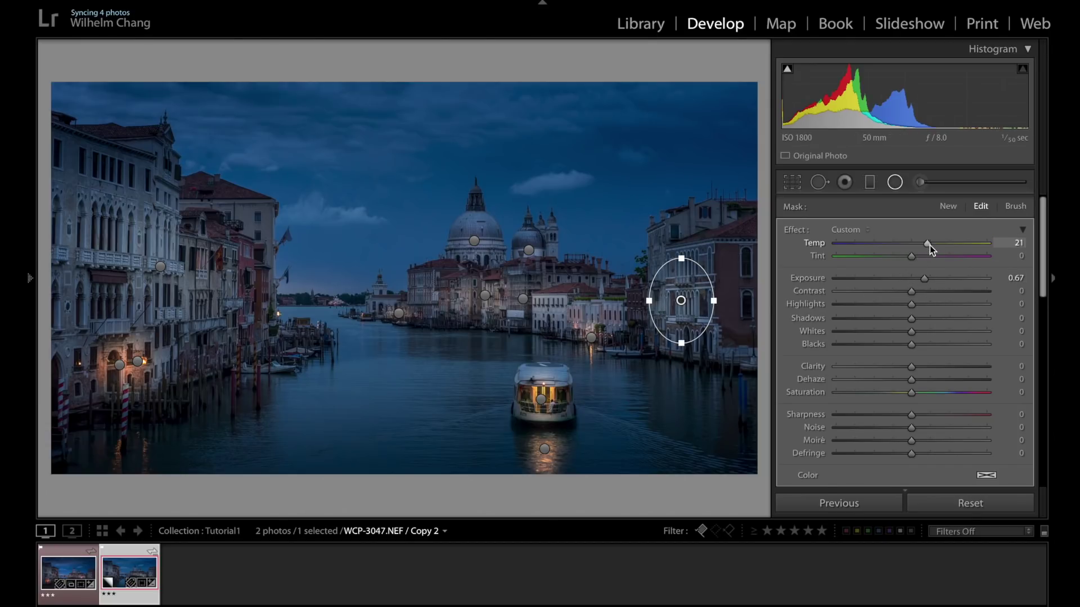
{"action": "left_click_drag", "start_coordinate": [912, 256], "coordinate": [925, 257]}
{"action": "left_click_drag", "start_coordinate": [1044, 297], "coordinate": [1041, 336]}
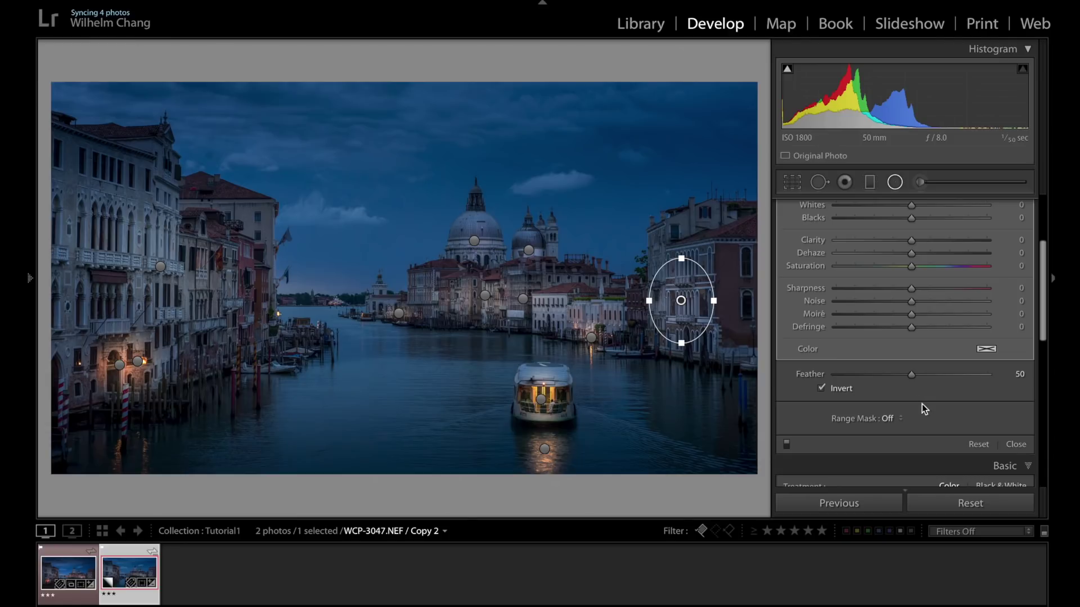
{"action": "left_click", "coordinate": [1015, 444]}
- Raise the blue saturation to +17 in the HSL adjustments
{"action": "scroll", "coordinate": [1017, 456], "scroll_direction": "down", "scroll_amount": 1}
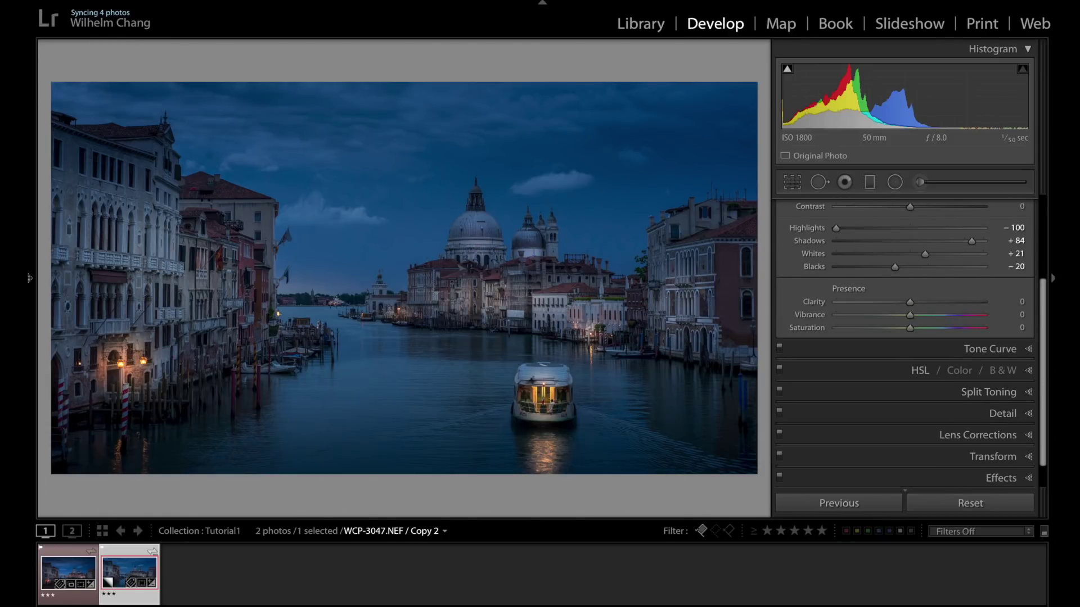
{"action": "left_click_drag", "start_coordinate": [1038, 315], "coordinate": [1039, 356]}
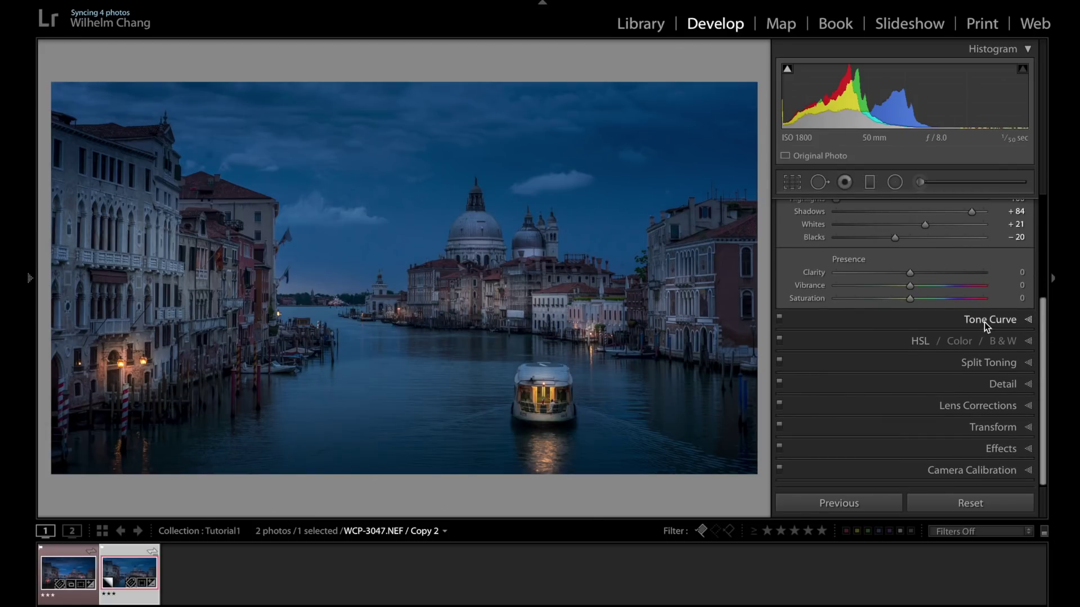
{"action": "left_click", "coordinate": [920, 341]}
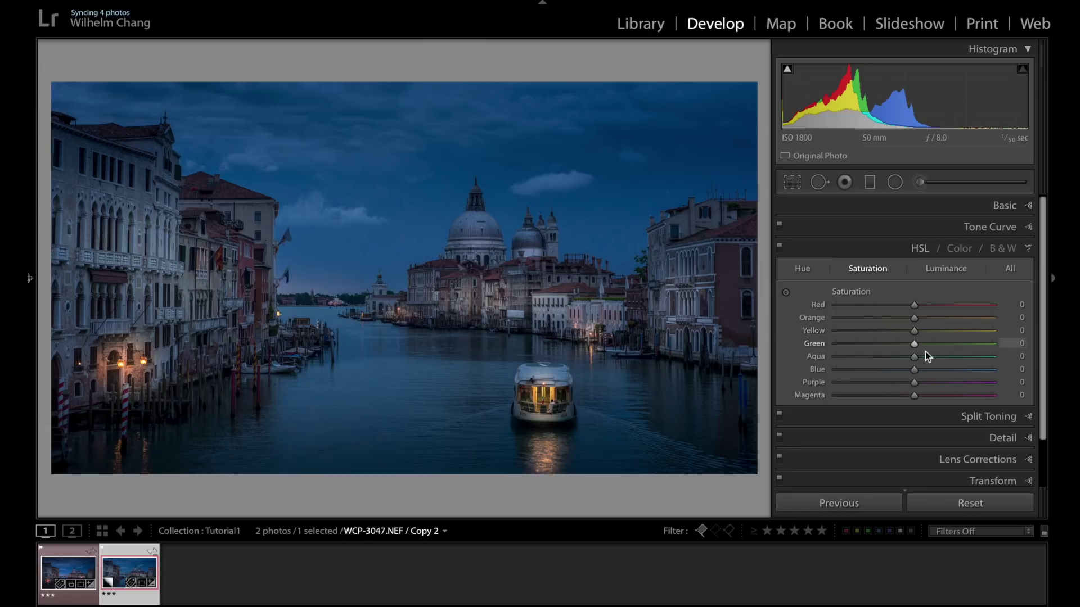
{"action": "left_click_drag", "start_coordinate": [917, 370], "coordinate": [929, 371]}
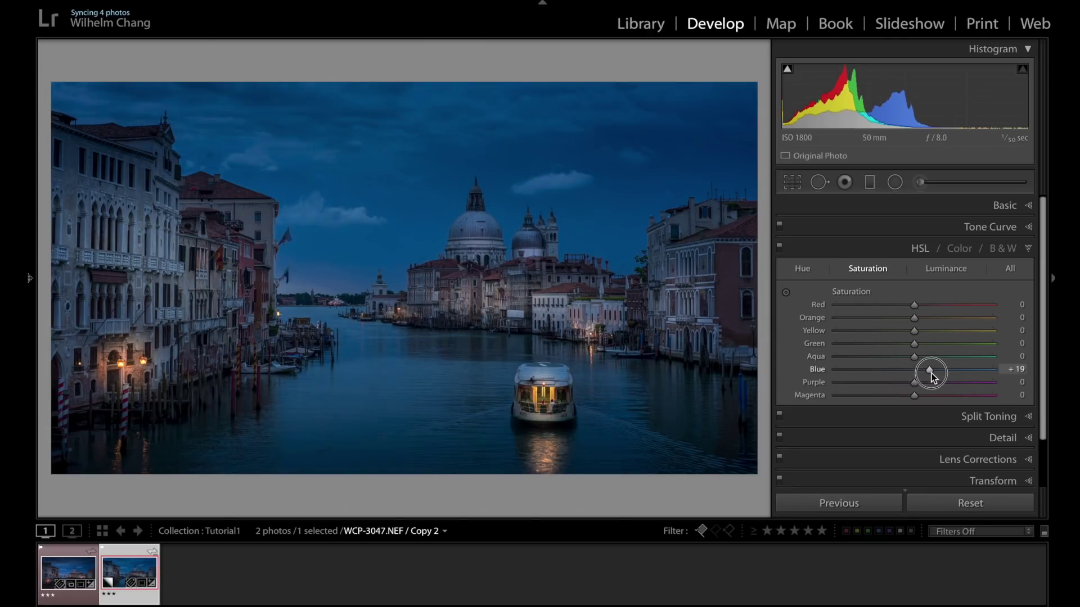
{"action": "left_click_drag", "start_coordinate": [930, 373], "coordinate": [930, 373]}
- Shift the blue hue to +14 in the HSL adjustments
{"action": "left_click", "coordinate": [803, 268]}
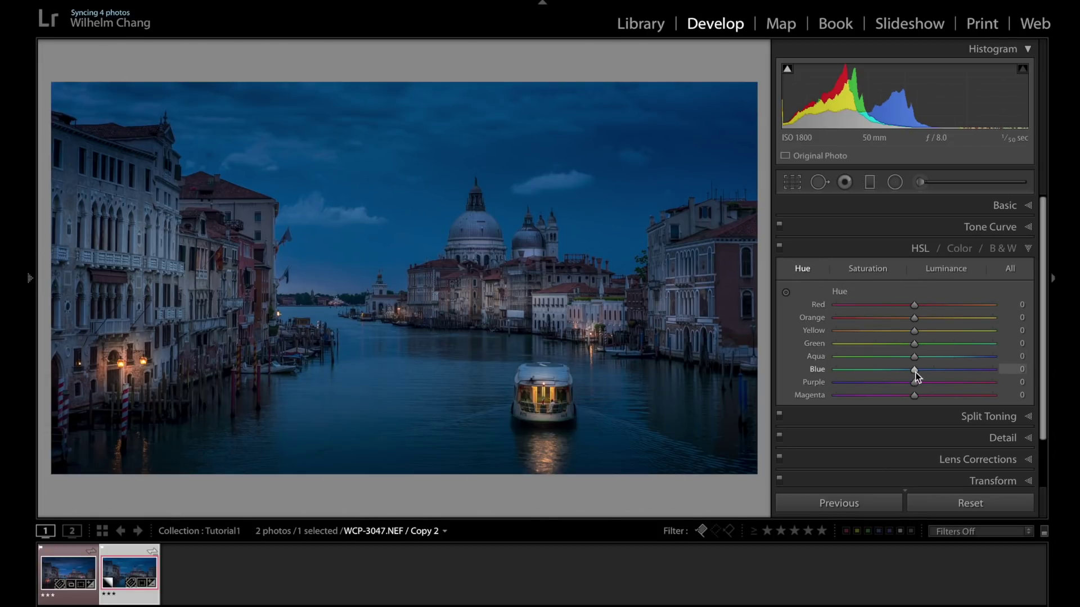
{"action": "left_click_drag", "start_coordinate": [915, 371], "coordinate": [917, 370]}
{"action": "left_click_drag", "start_coordinate": [919, 370], "coordinate": [926, 370]}
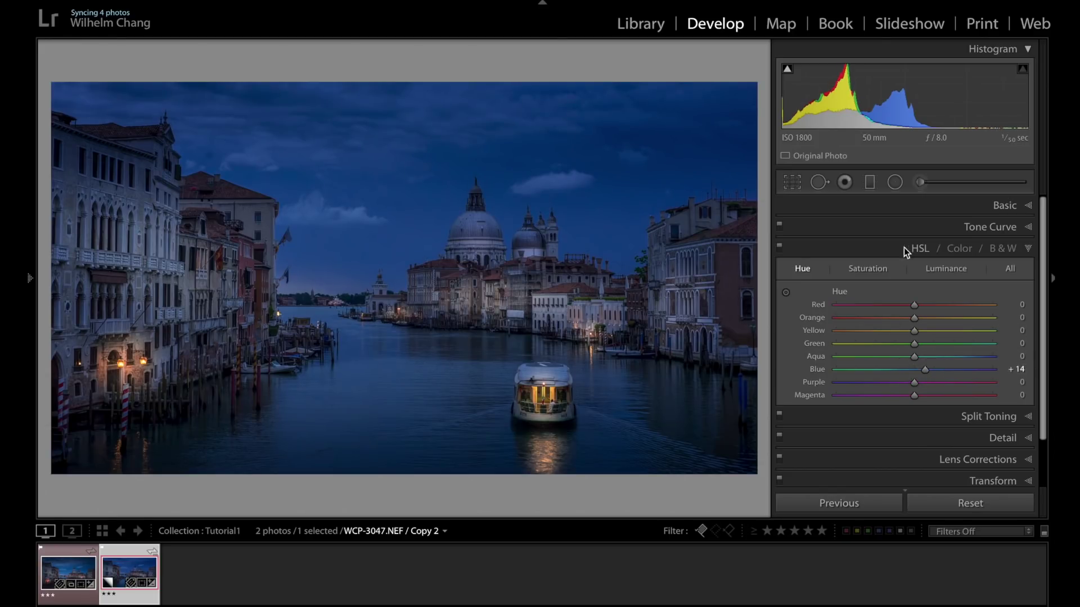
- Set the HSL saturation to +61 for yellow, +30 for orange, +17 for red, +9 for purple and +22 for magenta
{"action": "left_click", "coordinate": [872, 267]}
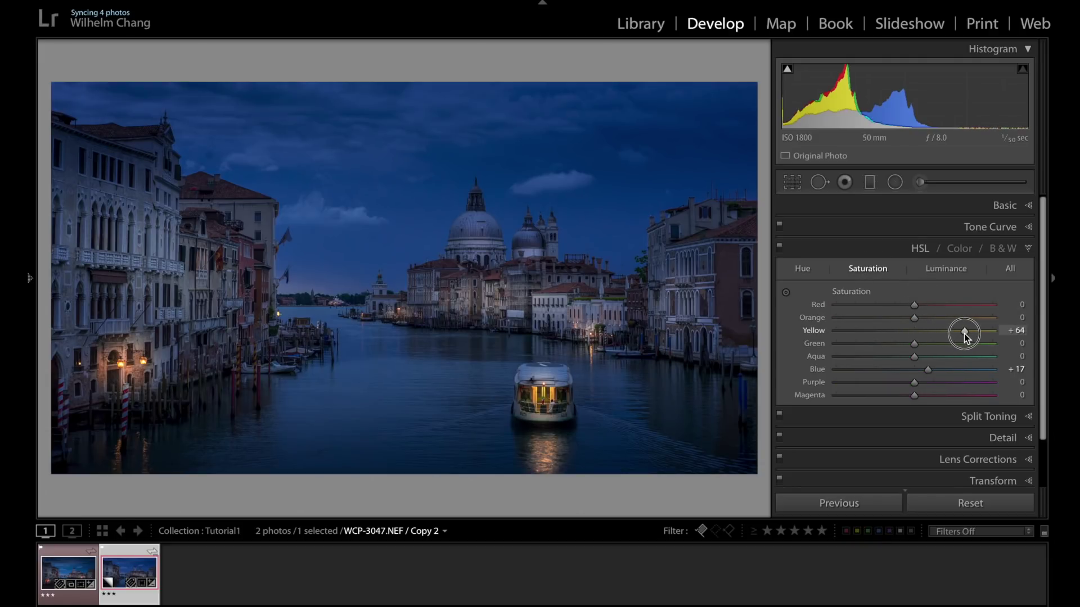
{"action": "left_click_drag", "start_coordinate": [964, 333], "coordinate": [963, 332]}
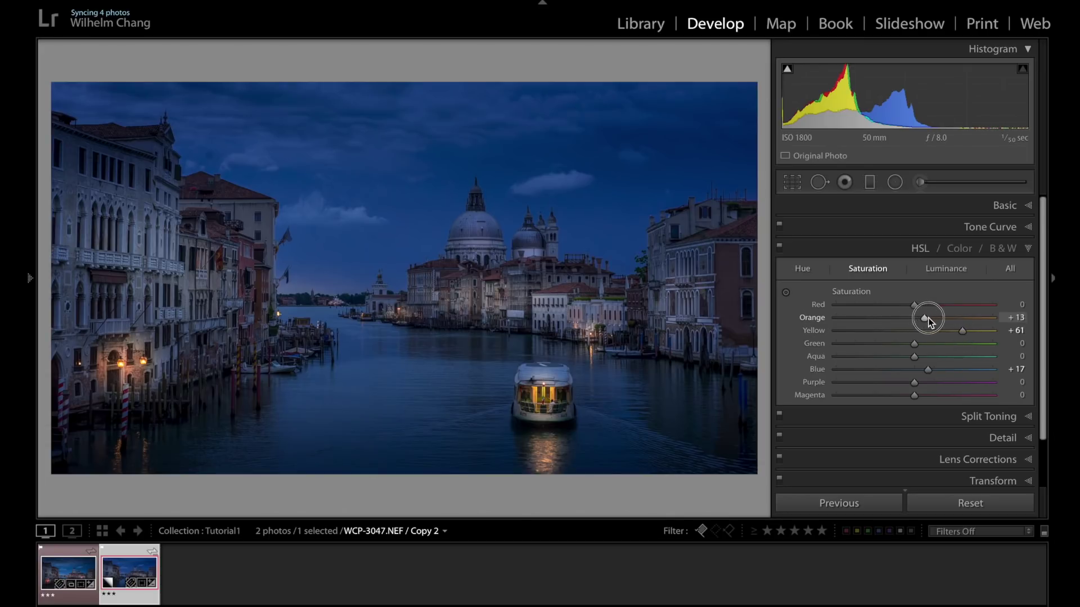
{"action": "mouse_move", "coordinate": [940, 321]}
{"action": "left_mouse_down"}
{"action": "mouse_move", "coordinate": [917, 307]}
{"action": "mouse_move", "coordinate": [929, 310]}
{"action": "left_mouse_up"}
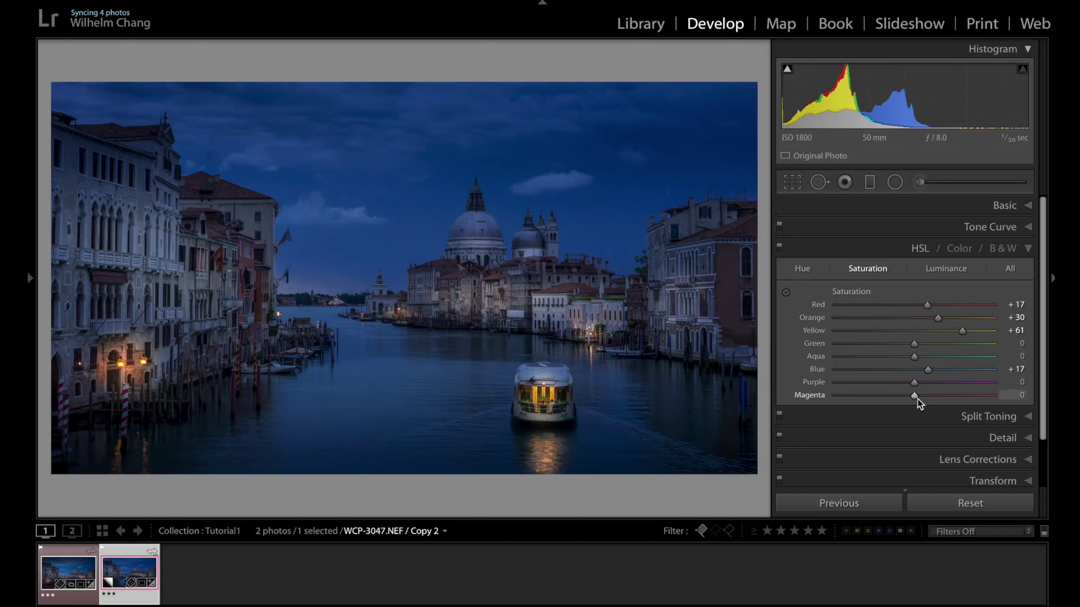
{"action": "left_click_drag", "start_coordinate": [913, 397], "coordinate": [933, 393]}
{"action": "left_click_drag", "start_coordinate": [918, 382], "coordinate": [931, 395]}
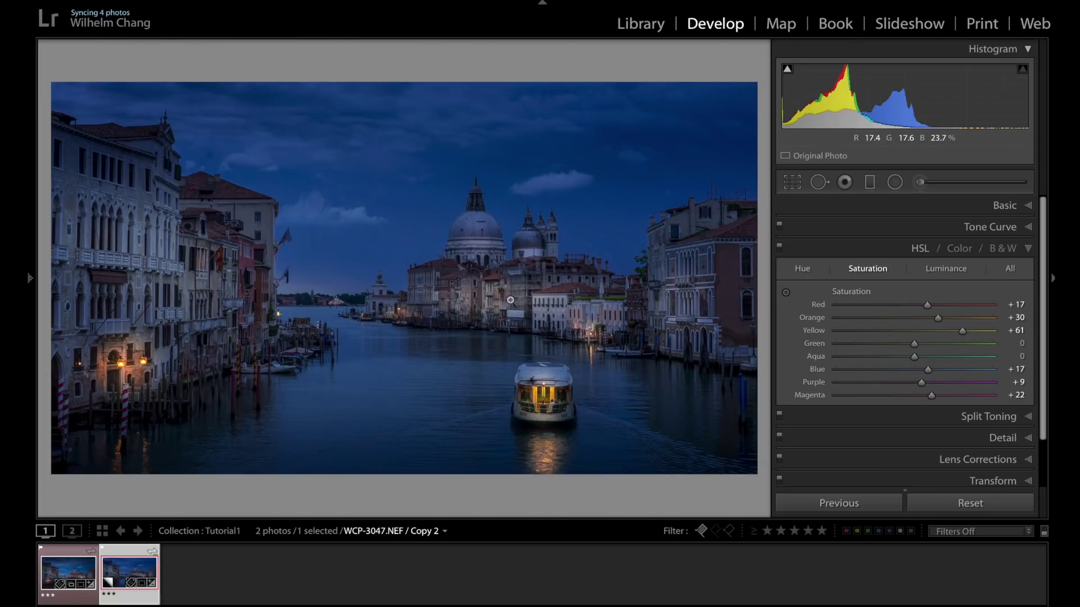
- In the basic tone adjustments, set the blacks to -2 and the shadows to +60
{"action": "left_click", "coordinate": [995, 206]}
{"action": "left_click_drag", "start_coordinate": [897, 392], "coordinate": [907, 399]}
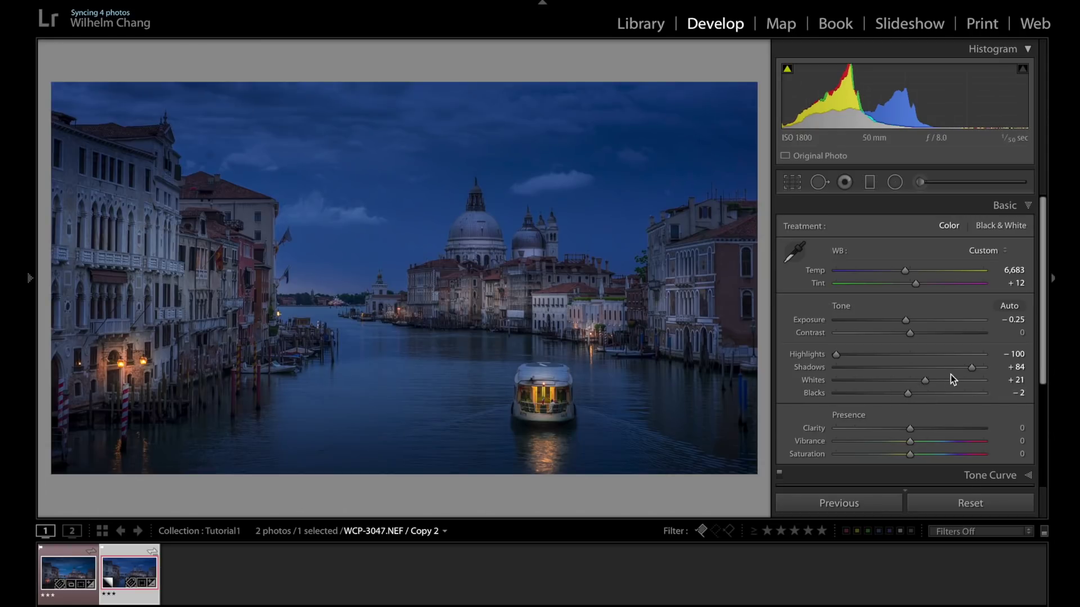
{"action": "left_click_drag", "start_coordinate": [972, 368], "coordinate": [942, 370]}
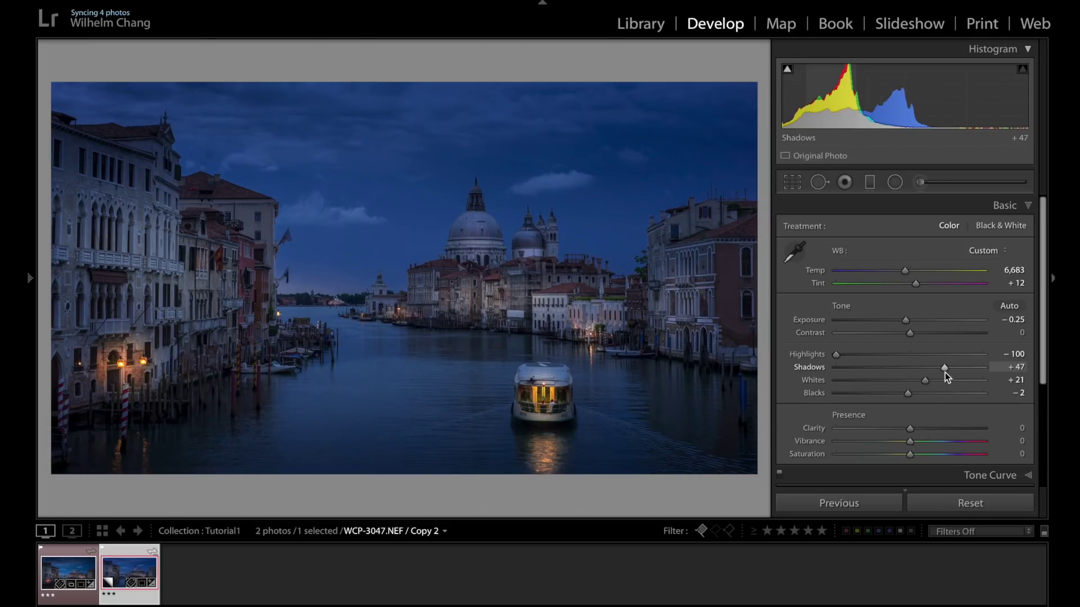
{"action": "left_click_drag", "start_coordinate": [945, 369], "coordinate": [952, 372]}
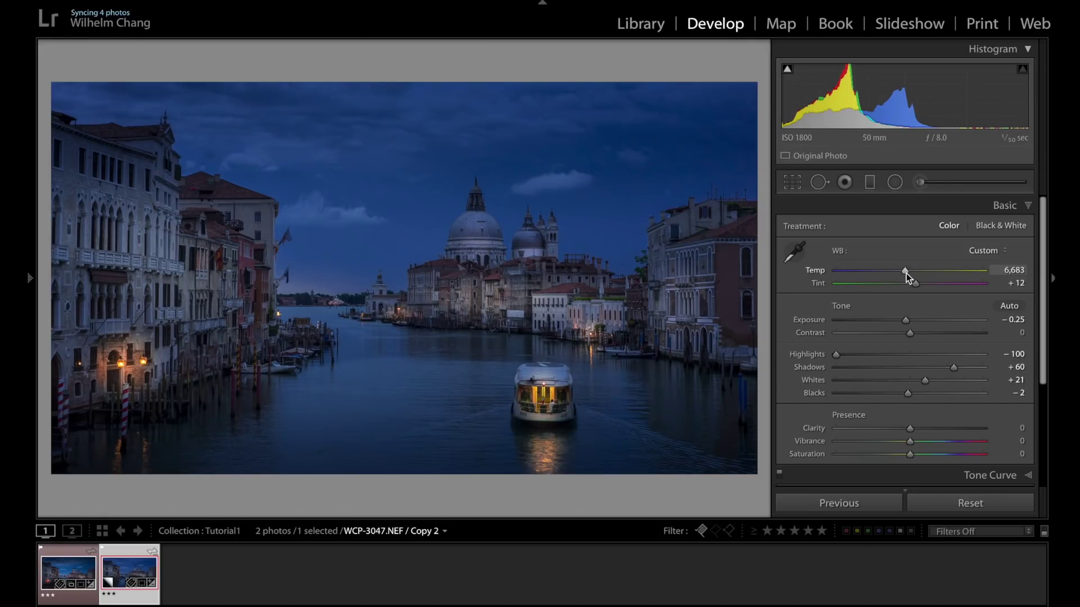
- Raise the HSL luminance of orange to +19 and brighten the yellow luminance, then collapse the HSL adjustments
{"action": "scroll", "coordinate": [960, 368], "scroll_direction": "down", "scroll_amount": 3}
{"action": "left_click", "coordinate": [925, 375]}
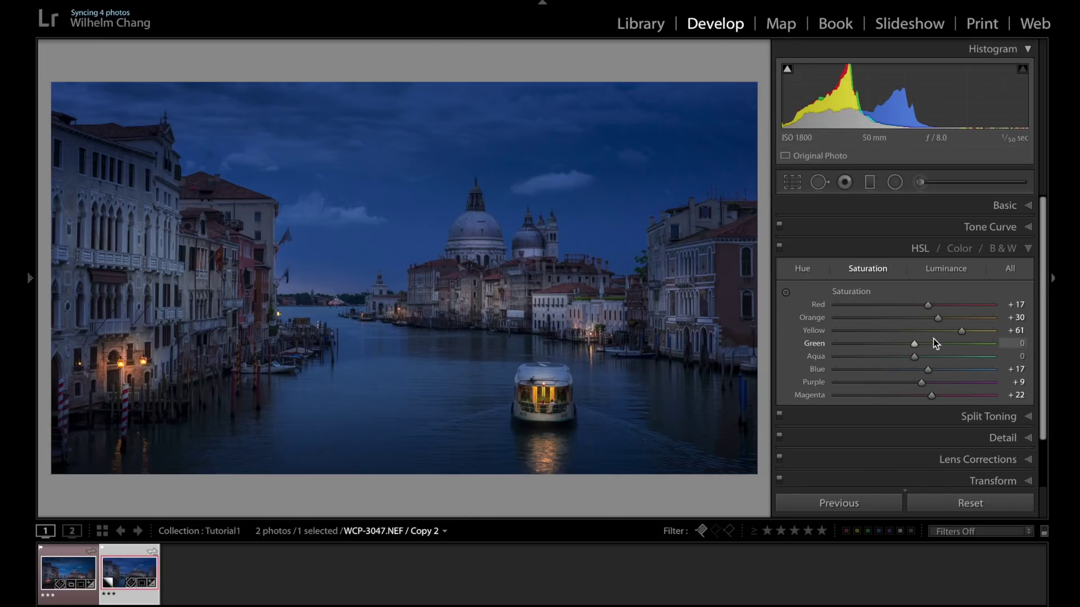
{"action": "left_click", "coordinate": [946, 270]}
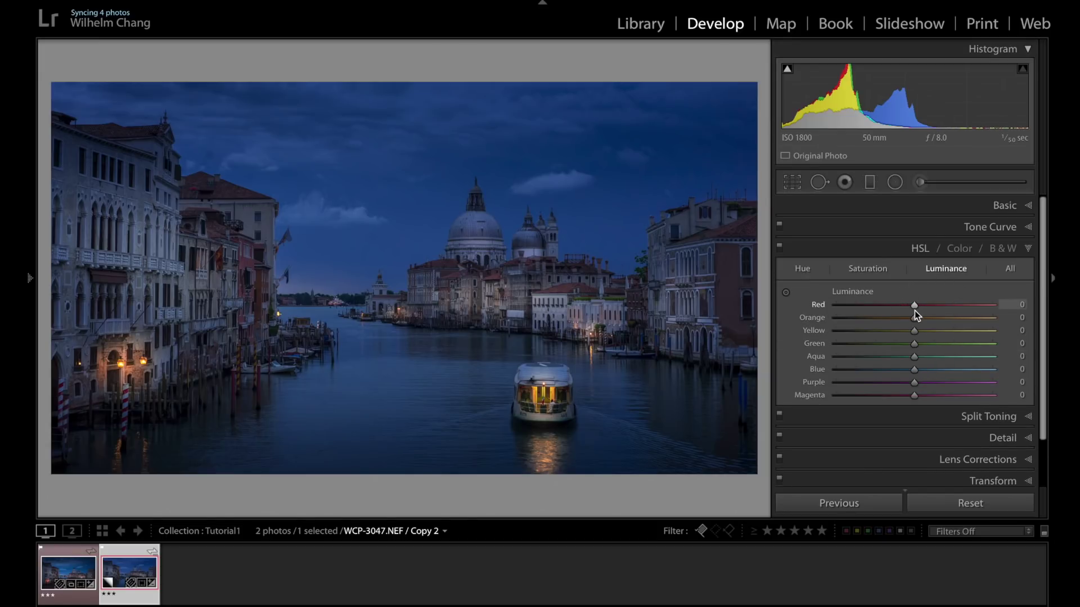
{"action": "left_click_drag", "start_coordinate": [915, 317], "coordinate": [932, 332]}
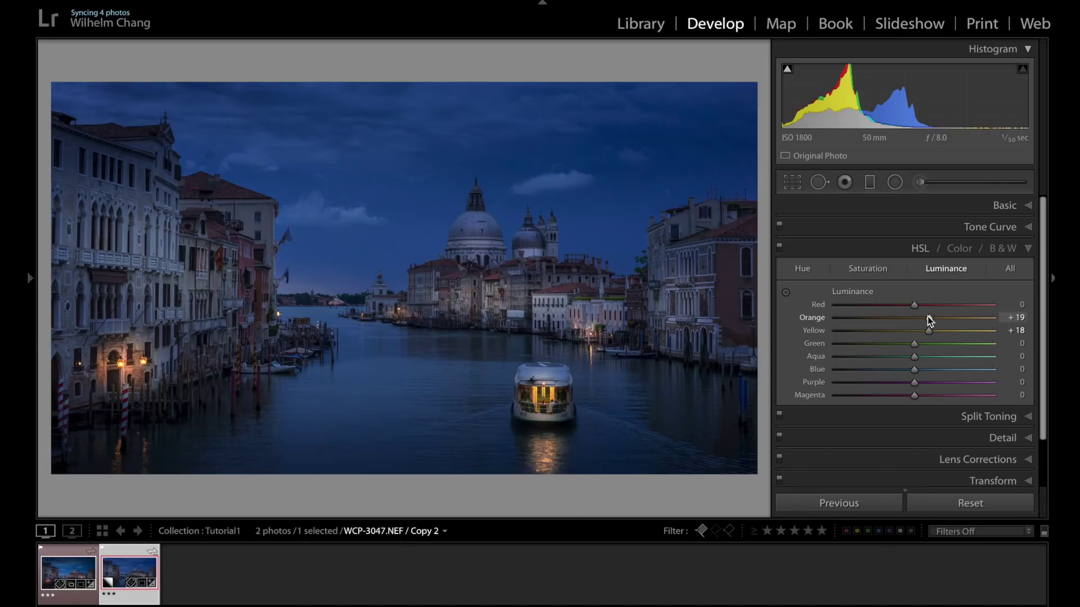
{"action": "left_click_drag", "start_coordinate": [929, 331], "coordinate": [933, 334]}
{"action": "scroll", "coordinate": [1040, 374], "scroll_direction": "down", "scroll_amount": 1}
{"action": "scroll", "coordinate": [1033, 315], "scroll_direction": "up", "scroll_amount": 1}
{"action": "left_click", "coordinate": [1027, 249]}
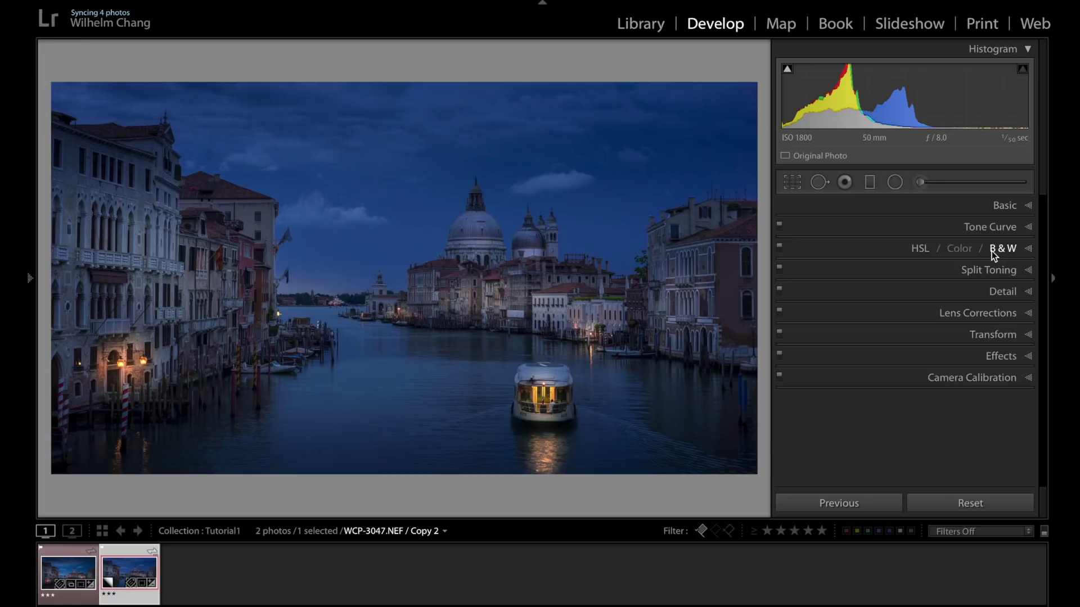
- Draw a wide, flat radial filter across the waterfront buildings along the horizon and invert its mask
{"action": "left_click", "coordinate": [934, 206]}
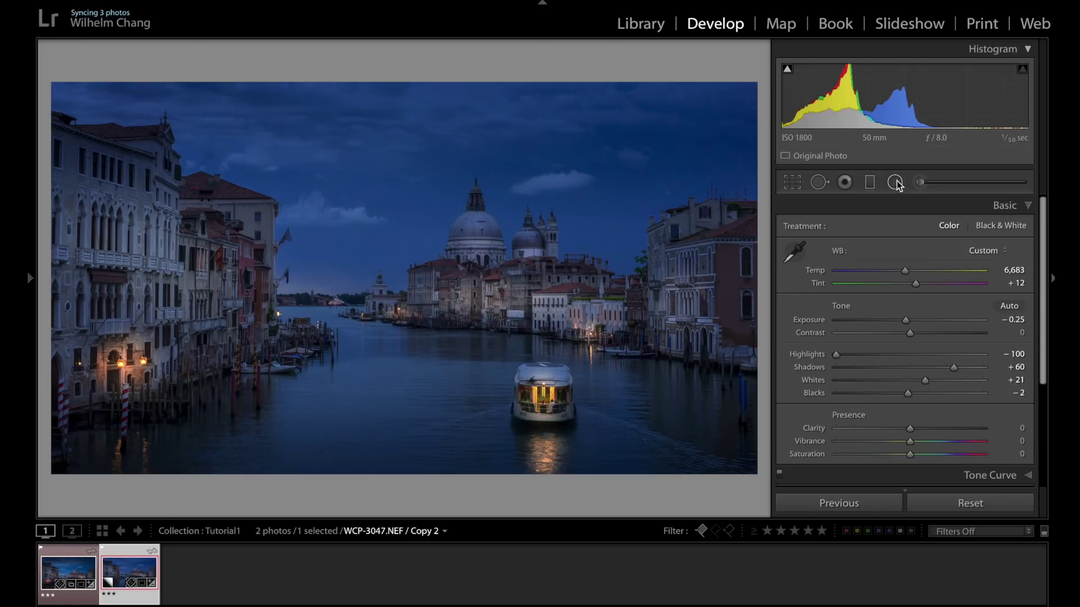
{"action": "left_click", "coordinate": [895, 183]}
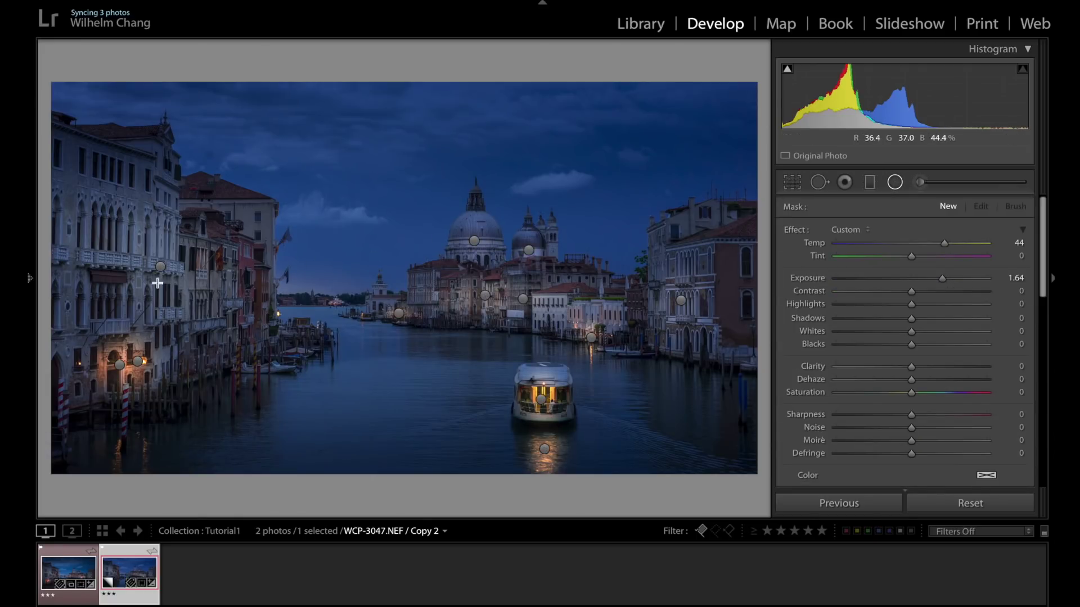
{"action": "left_click_drag", "start_coordinate": [236, 307], "coordinate": [580, 308]}
{"action": "left_click_drag", "start_coordinate": [125, 295], "coordinate": [393, 303]}
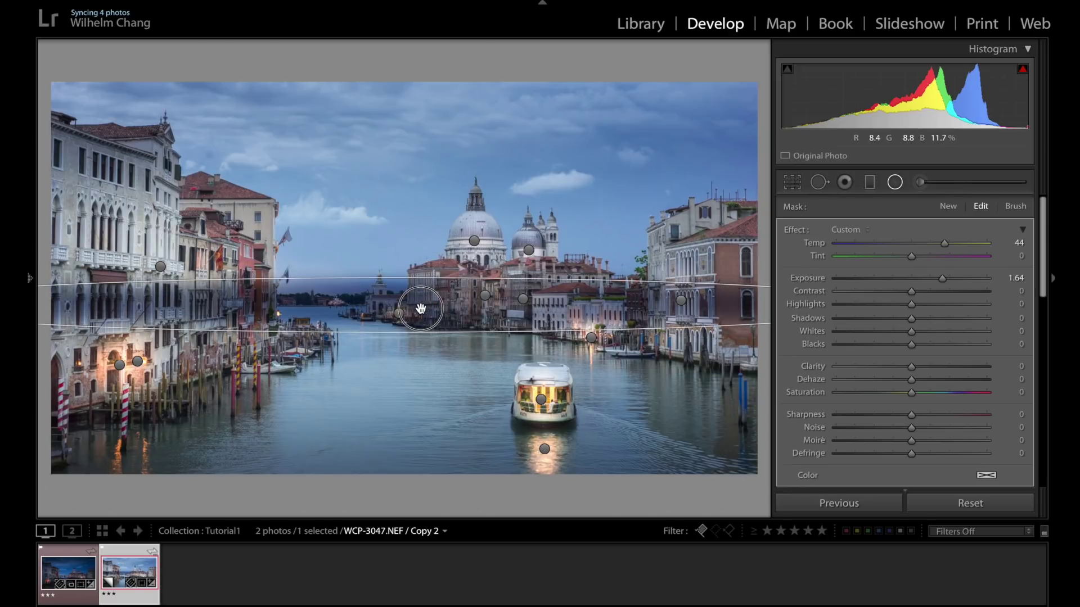
{"action": "mouse_move", "coordinate": [1043, 292]}
{"action": "left_mouse_down"}
{"action": "mouse_move", "coordinate": [1043, 342]}
{"action": "mouse_move", "coordinate": [1042, 279]}
{"action": "left_mouse_up"}
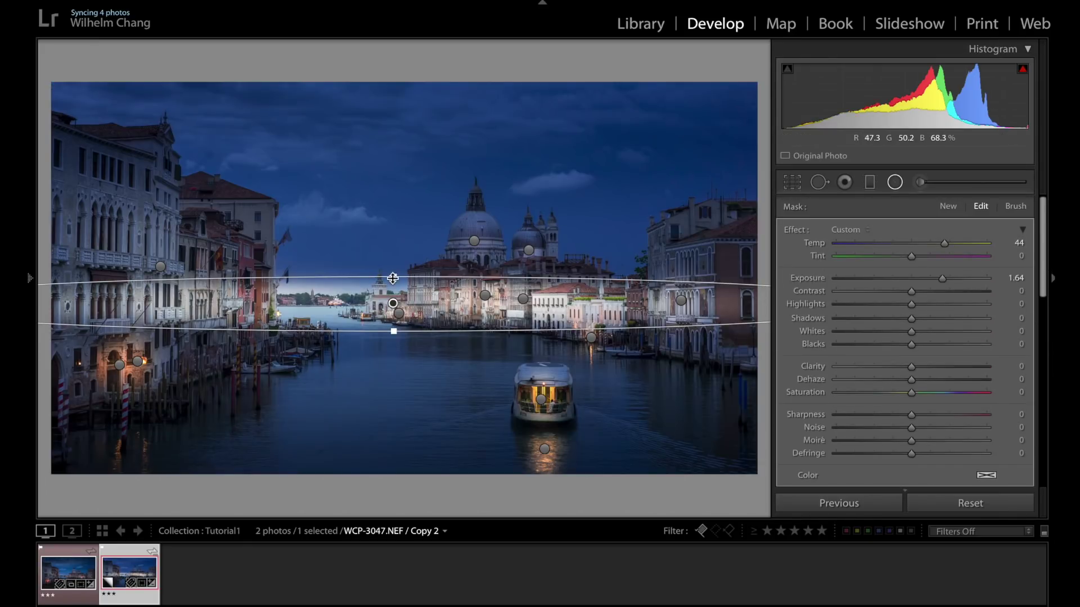
- Make the wide radial filter's ellipse taller and shift it slightly up over the waterfront buildings
{"action": "left_click_drag", "start_coordinate": [392, 274], "coordinate": [393, 271]}
{"action": "left_click_drag", "start_coordinate": [395, 337], "coordinate": [391, 338]}
{"action": "left_click_drag", "start_coordinate": [399, 271], "coordinate": [394, 261]}
{"action": "left_click", "coordinate": [399, 313]}
{"action": "left_click", "coordinate": [393, 303]}
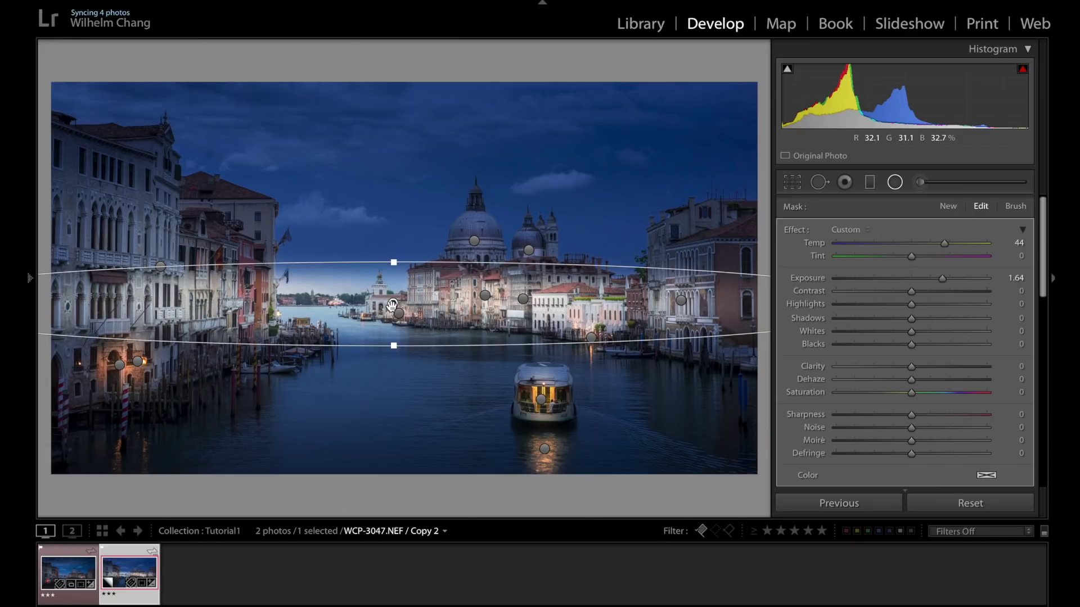
{"action": "left_click_drag", "start_coordinate": [397, 303], "coordinate": [406, 295]}
- Set the wide radial filter's exposure to 0.61 and its temperature to 15
{"action": "left_click_drag", "start_coordinate": [942, 278], "coordinate": [922, 278]}
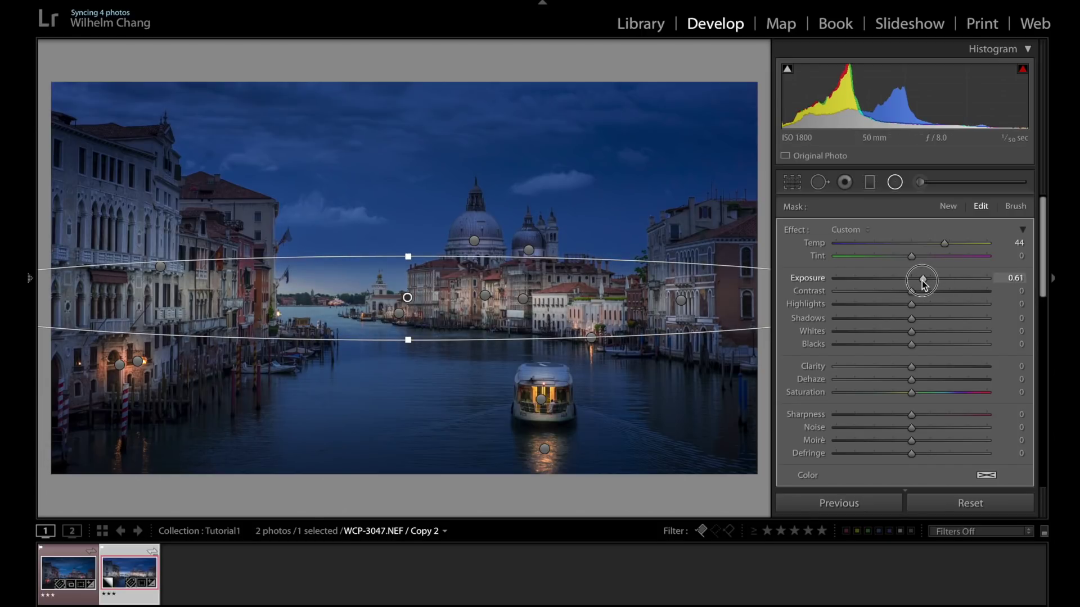
{"action": "left_click_drag", "start_coordinate": [946, 243], "coordinate": [923, 246]}
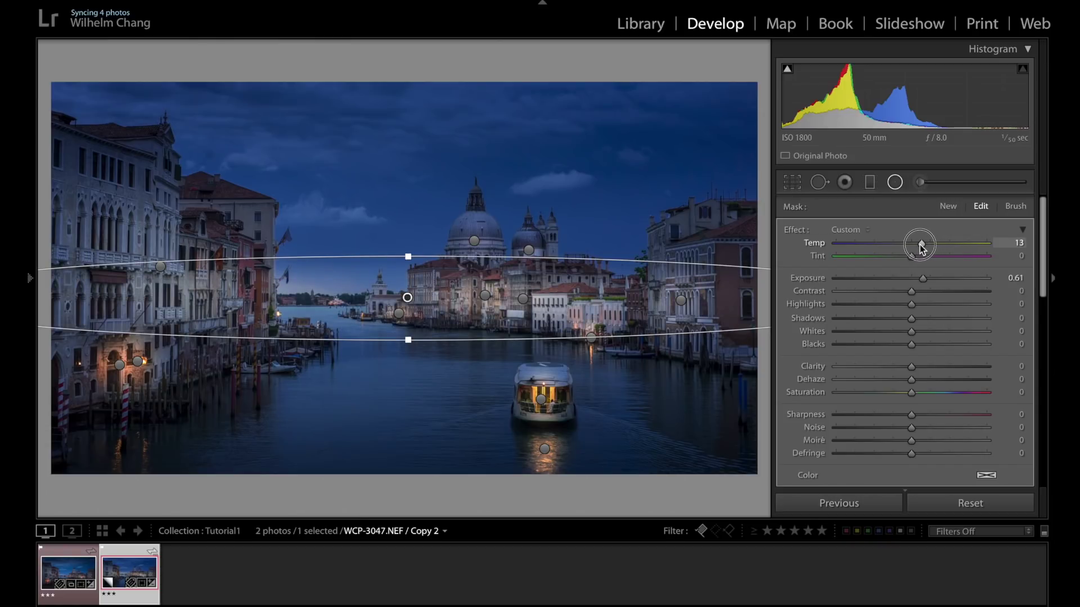
{"action": "left_click_drag", "start_coordinate": [921, 245], "coordinate": [921, 245]}
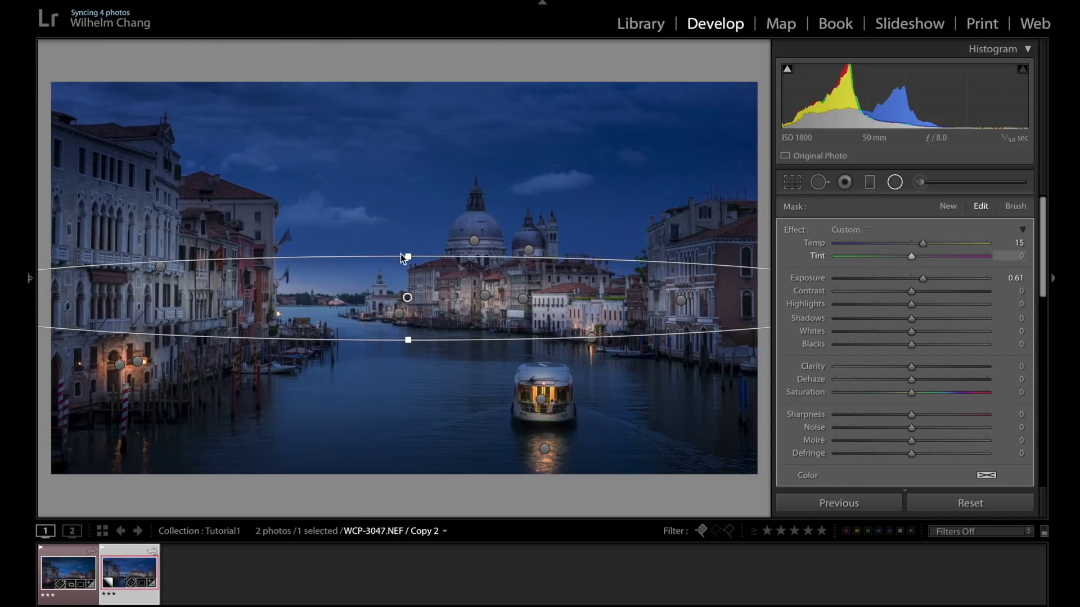
- Stretch the wide filter's ellipse up over the basilica domes and set its tint to 14
{"action": "left_click", "coordinate": [410, 254]}
{"action": "left_click_drag", "start_coordinate": [409, 255], "coordinate": [409, 242]}
{"action": "left_click", "coordinate": [411, 284]}
{"action": "left_click_drag", "start_coordinate": [411, 284], "coordinate": [410, 270]}
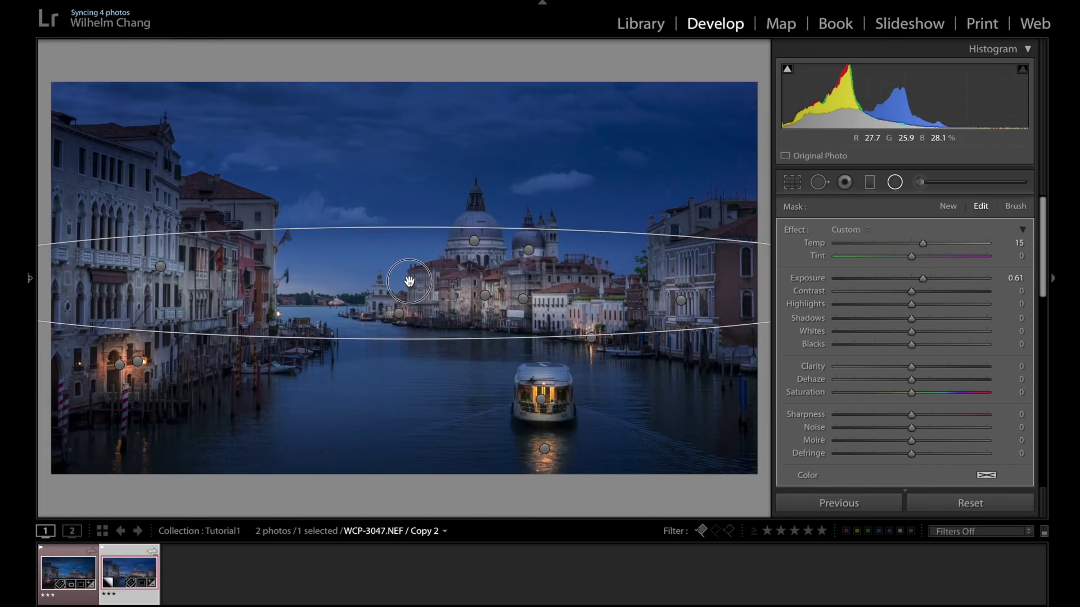
{"action": "left_click_drag", "start_coordinate": [910, 258], "coordinate": [926, 265]}
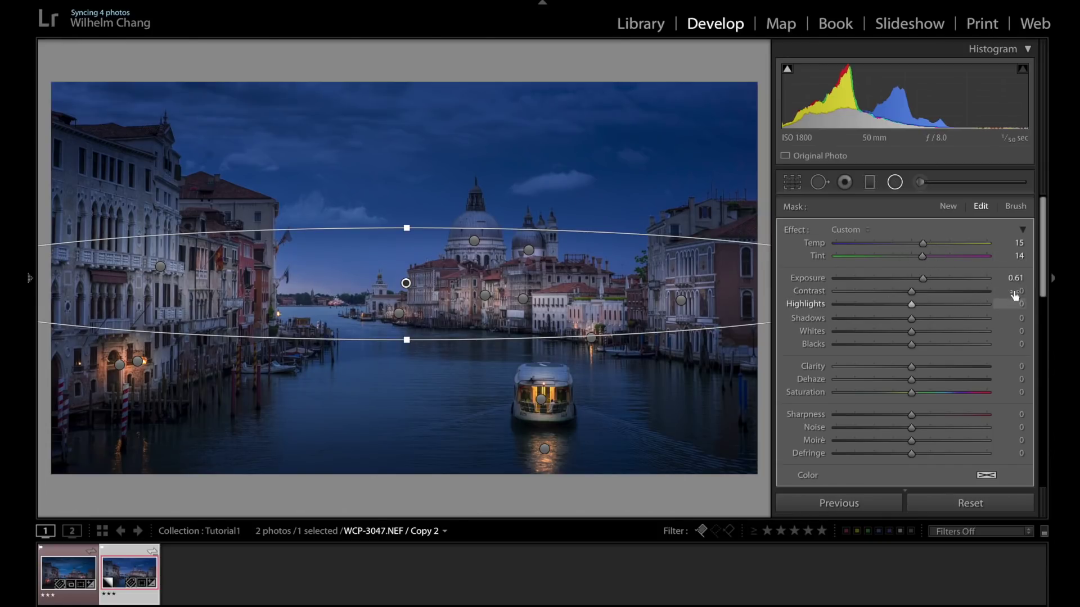
- Set the wide radial filter's feather to 63 and its exposure to 0.42
{"action": "left_click_drag", "start_coordinate": [1041, 296], "coordinate": [1029, 318]}
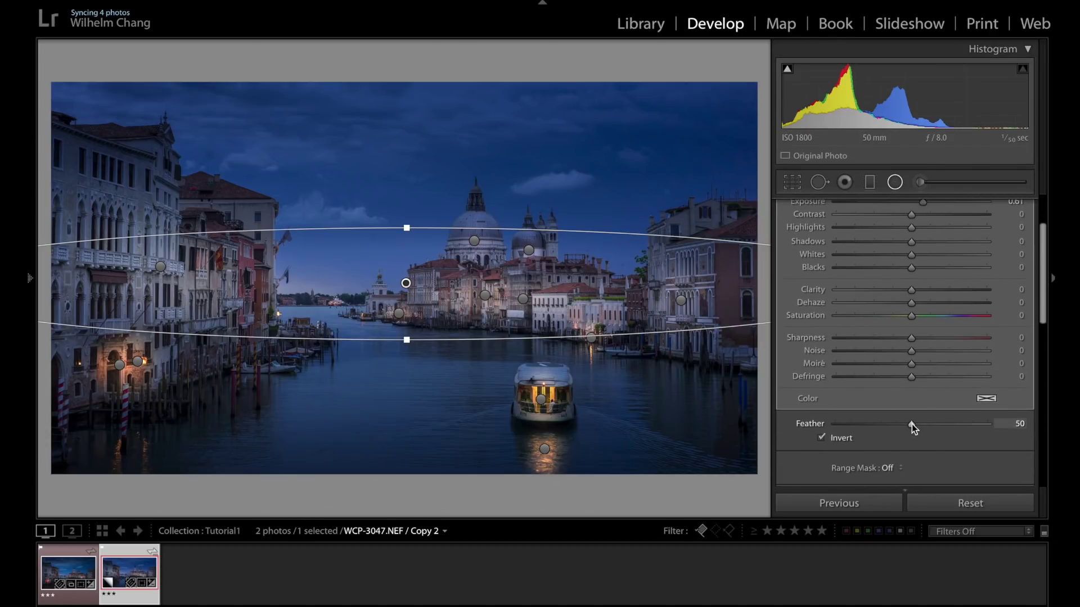
{"action": "left_click_drag", "start_coordinate": [922, 422], "coordinate": [932, 422]}
{"action": "left_click_drag", "start_coordinate": [1041, 267], "coordinate": [1041, 241]}
{"action": "left_click_drag", "start_coordinate": [922, 279], "coordinate": [915, 279]}
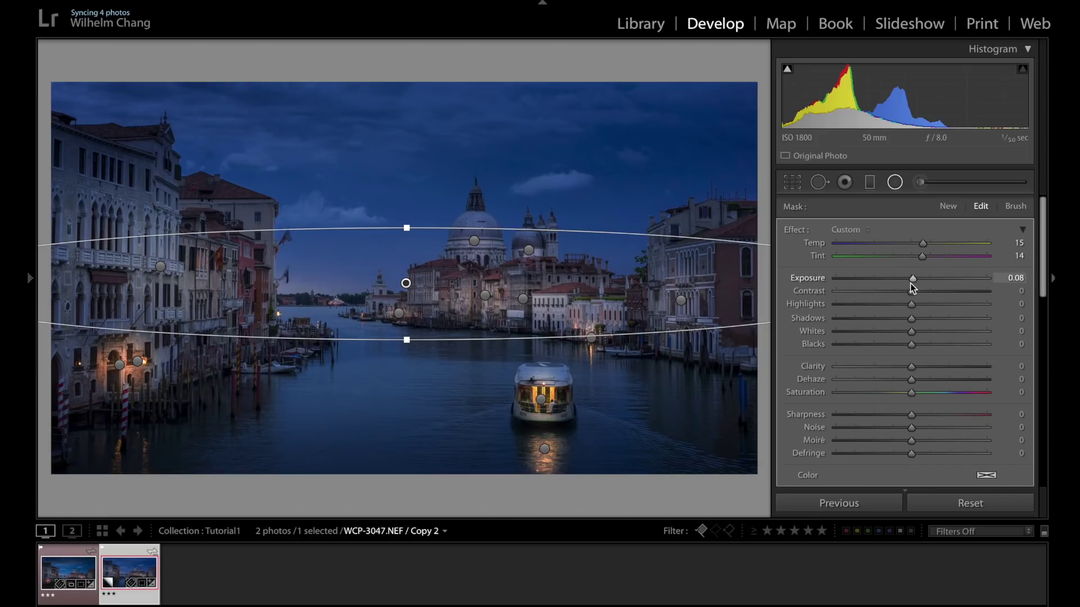
{"action": "left_click_drag", "start_coordinate": [916, 279], "coordinate": [929, 285]}
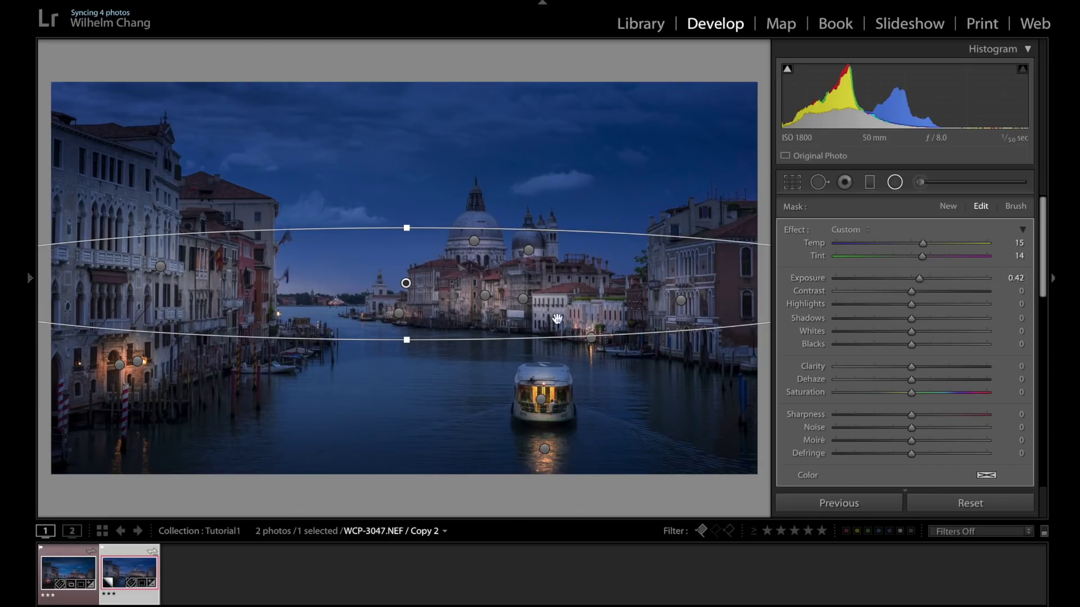
- Extend the wide filter's ellipse slightly, move it down a little toward the water, and close the filter tool
{"action": "left_click_drag", "start_coordinate": [413, 341], "coordinate": [413, 344]}
{"action": "left_click_drag", "start_coordinate": [406, 286], "coordinate": [404, 290]}
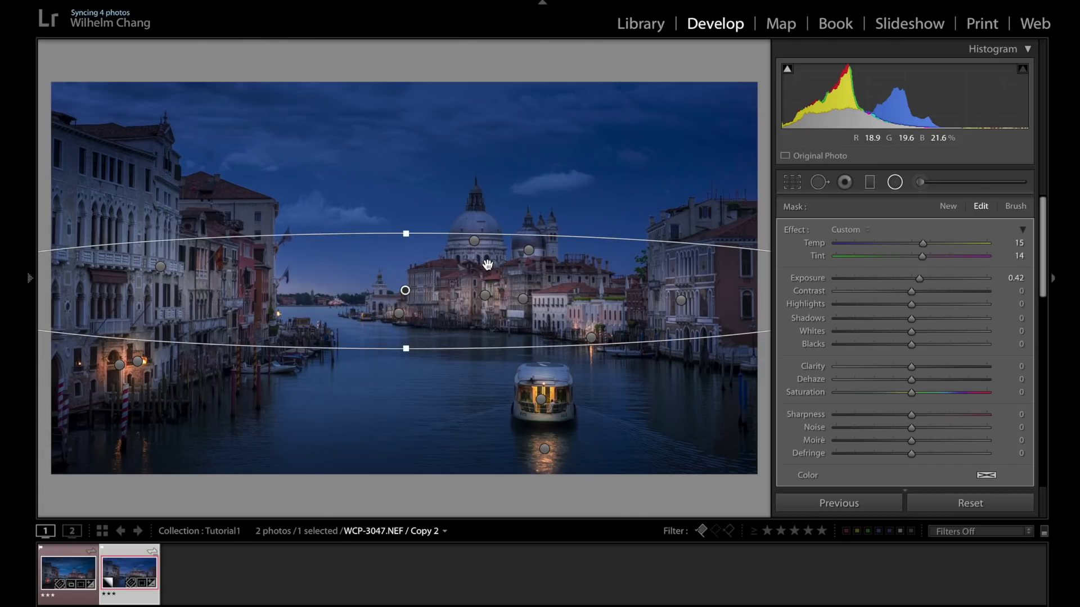
{"action": "left_click_drag", "start_coordinate": [1044, 289], "coordinate": [1044, 357]}
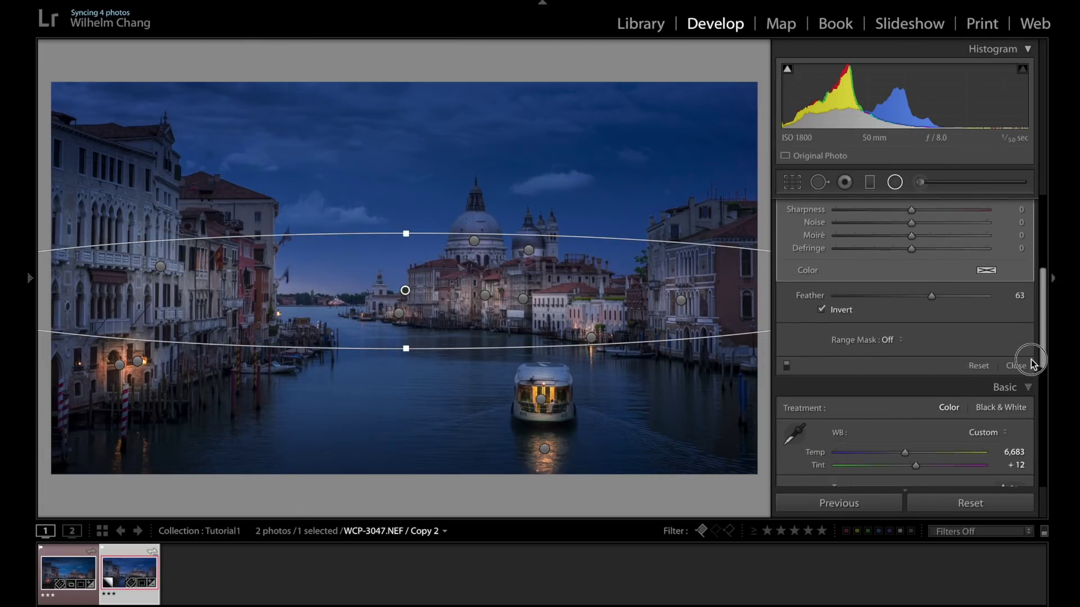
{"action": "left_click", "coordinate": [1016, 368]}
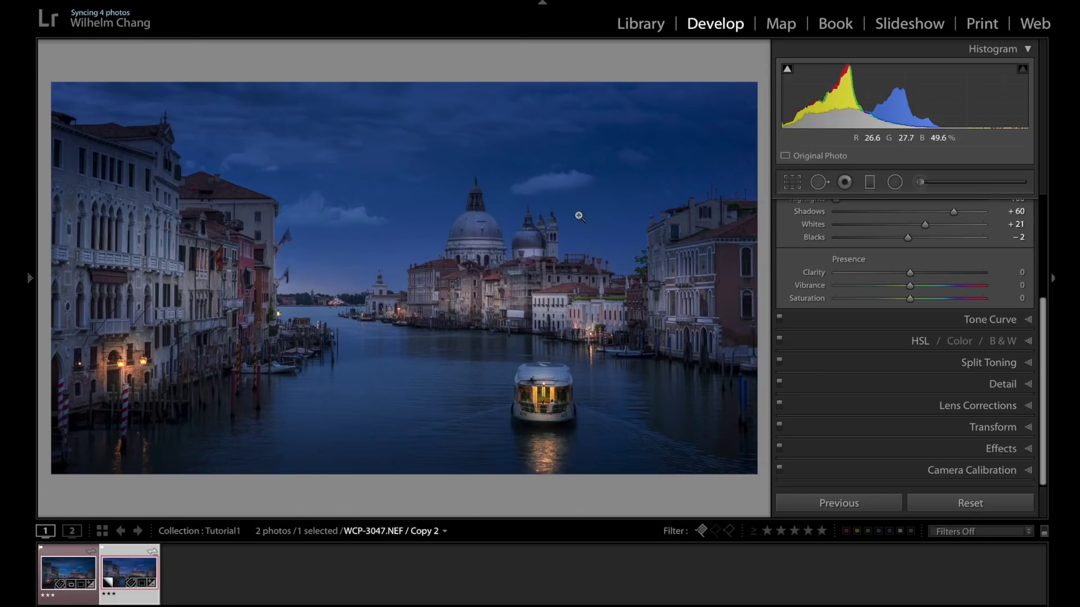
- Reopen the radial filters, select the one on the large basilica dome, and set its exposure to 0.76
{"action": "left_click", "coordinate": [894, 181]}
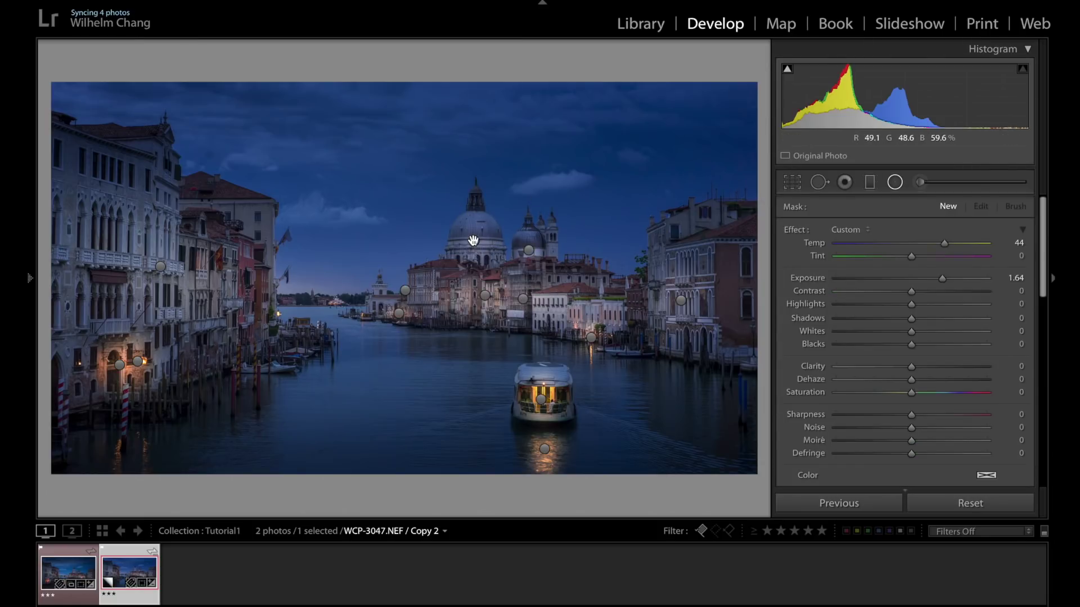
{"action": "left_click", "coordinate": [473, 241]}
{"action": "left_click_drag", "start_coordinate": [923, 279], "coordinate": [925, 279]}
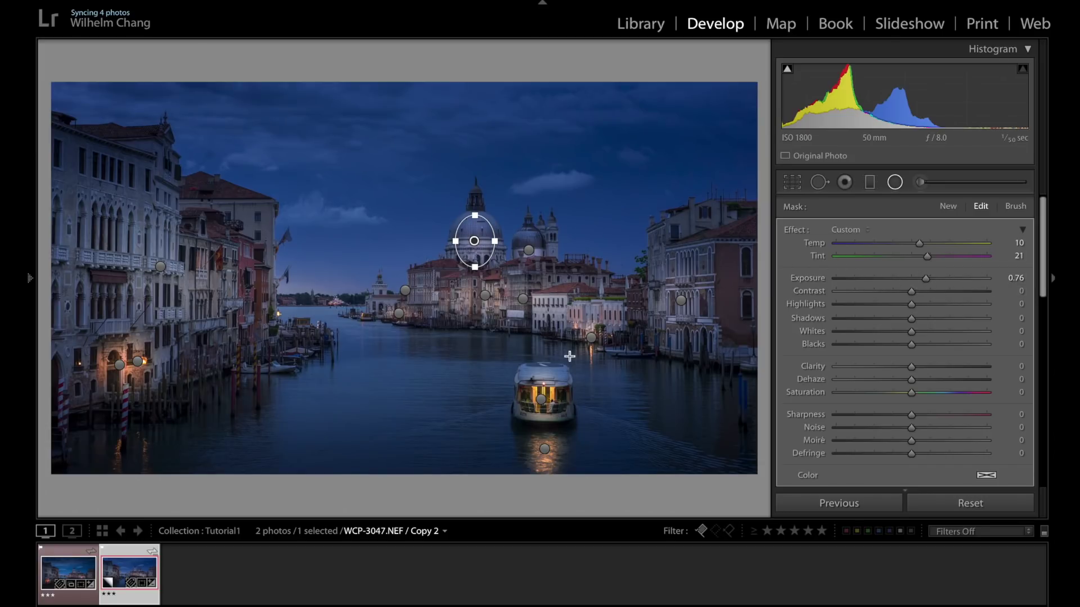
- Set the radial filters' exposure to 1.68 on the boat, and to 0.57 and 0.95 on the right and left lamp-lit facade filters
{"action": "left_click", "coordinate": [542, 399]}
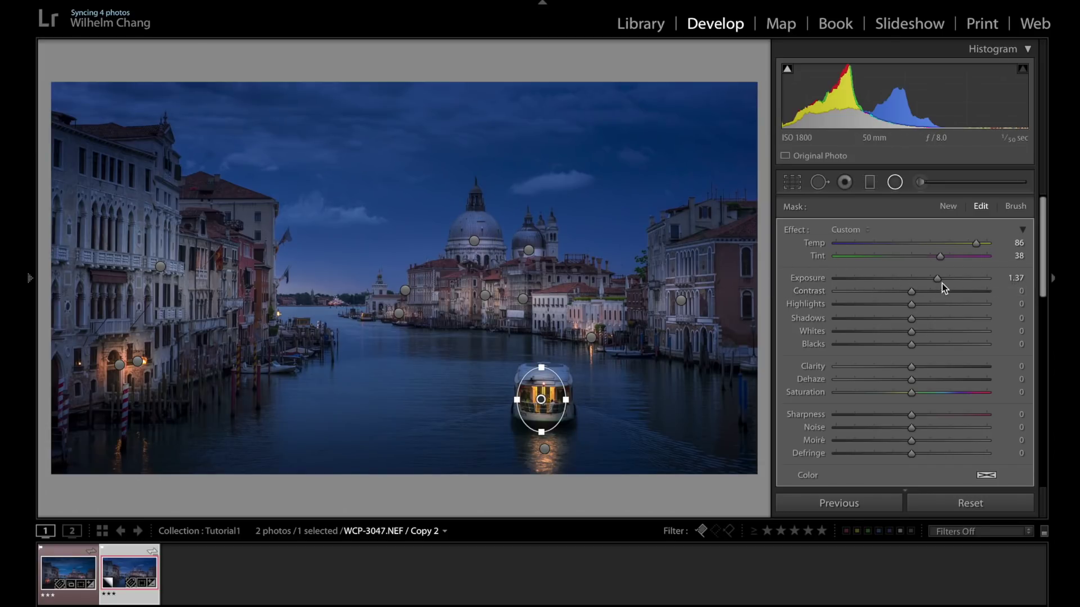
{"action": "left_click_drag", "start_coordinate": [941, 279], "coordinate": [947, 281]}
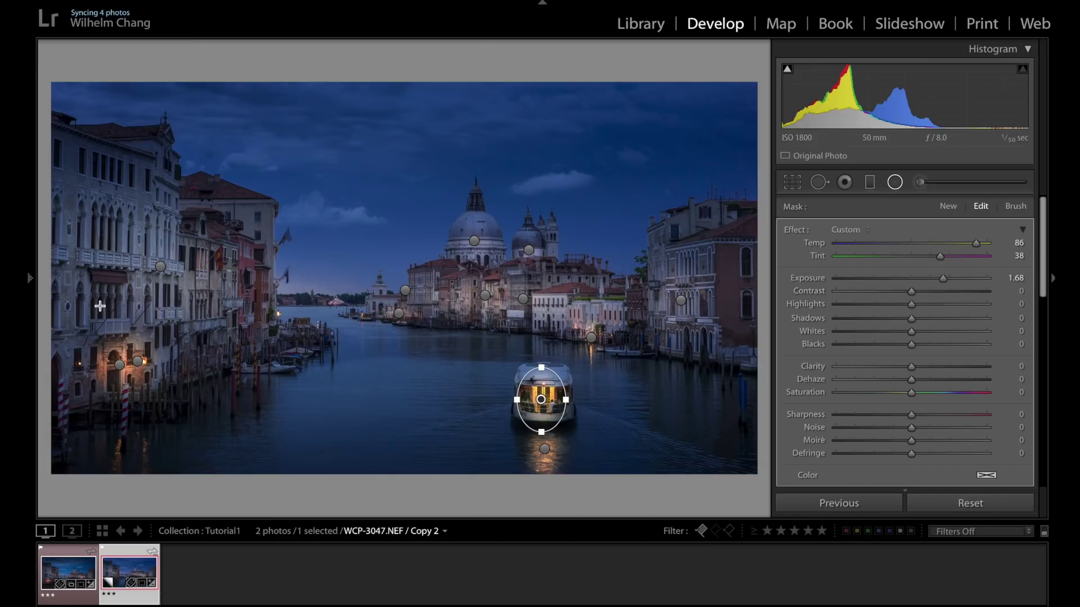
{"action": "left_click", "coordinate": [136, 363]}
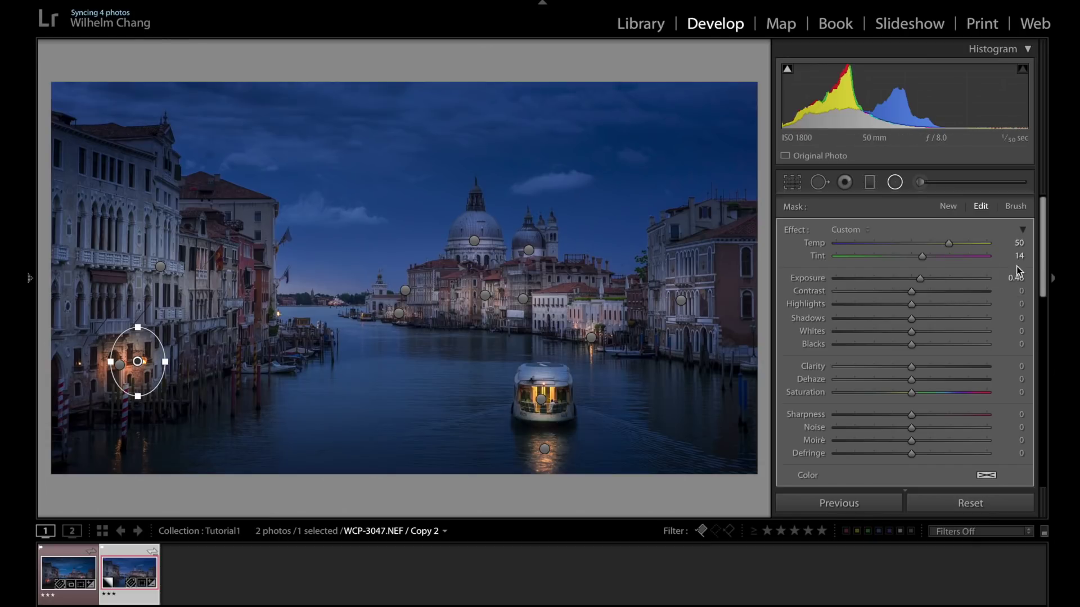
{"action": "left_click_drag", "start_coordinate": [929, 284], "coordinate": [928, 282]}
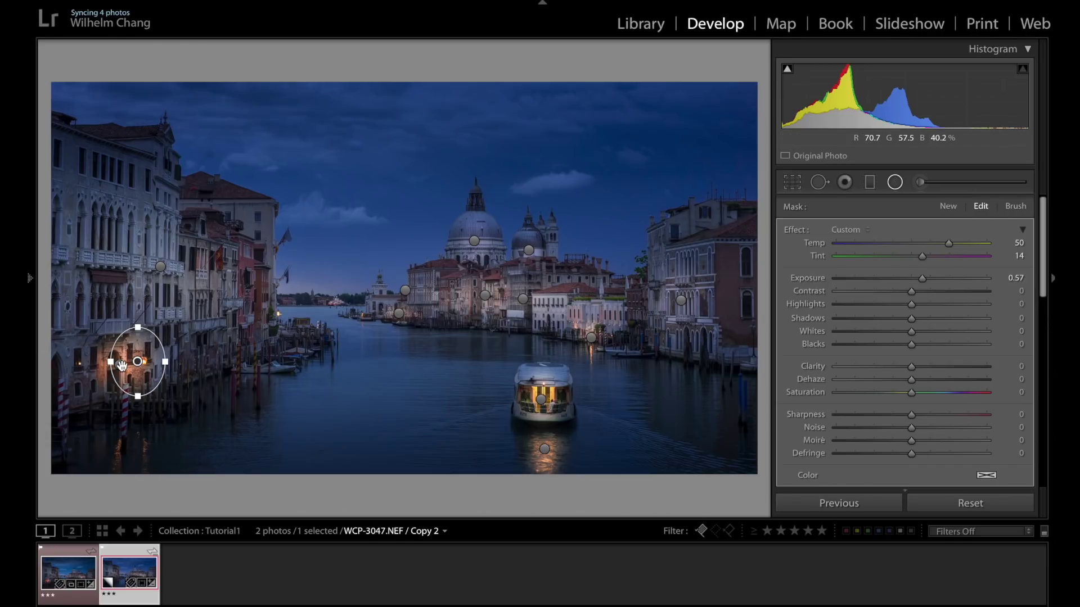
{"action": "left_click", "coordinate": [119, 364]}
{"action": "left_click_drag", "start_coordinate": [927, 280], "coordinate": [931, 284]}
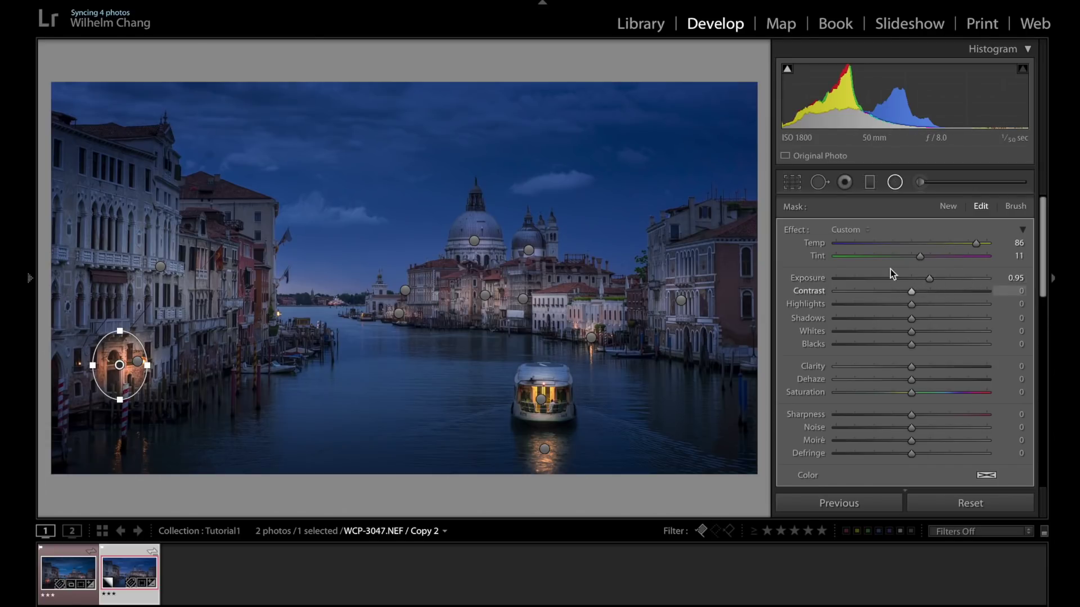
- Set the tint of the boat's radial filter to 56 and close the filter tool
{"action": "left_click", "coordinate": [541, 400]}
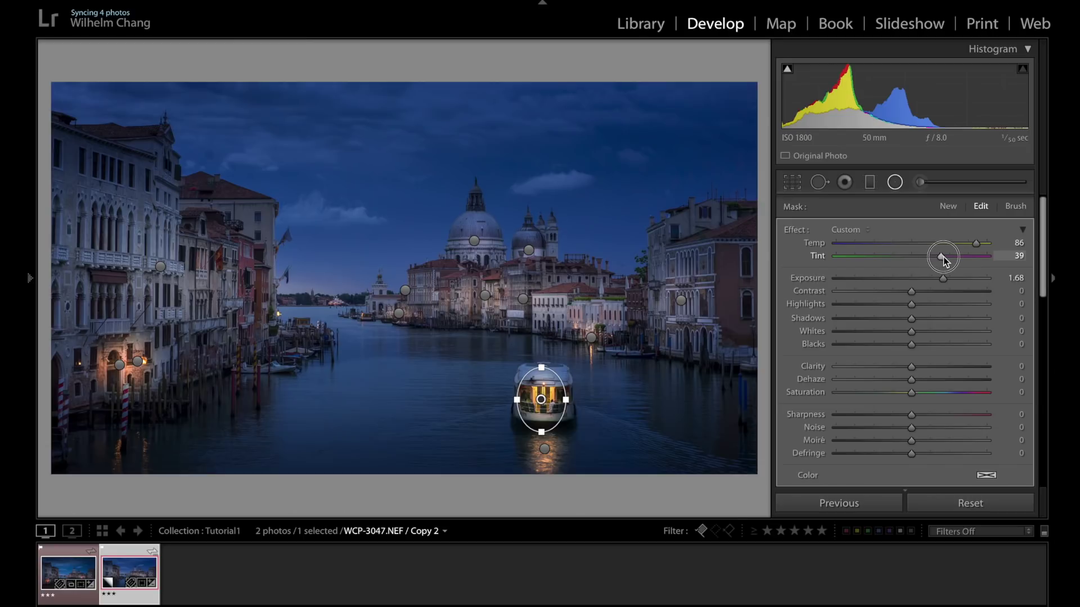
{"action": "left_click_drag", "start_coordinate": [950, 256], "coordinate": [958, 259]}
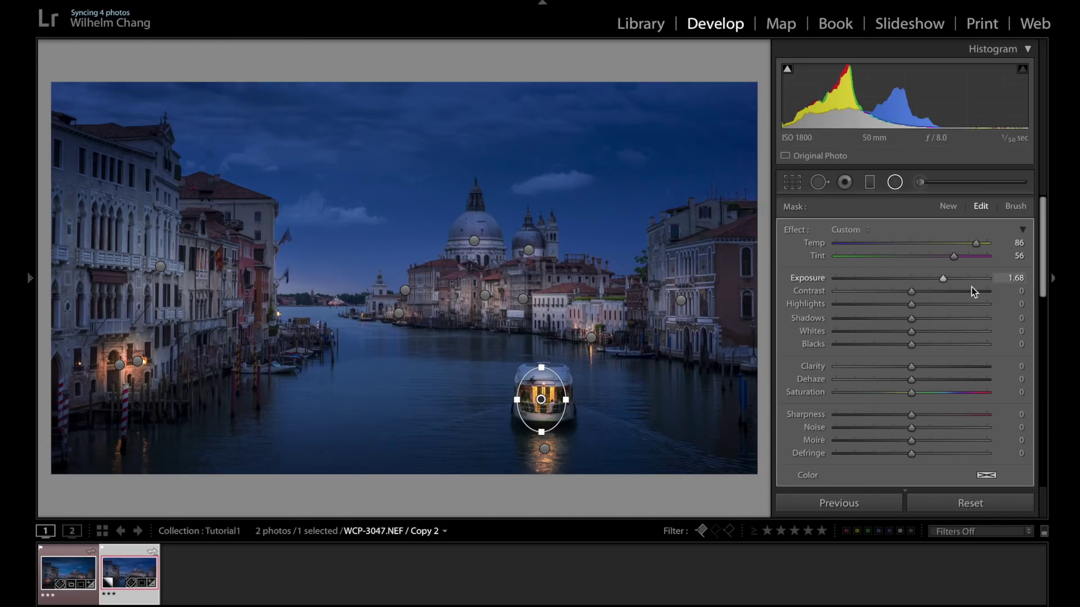
{"action": "left_click_drag", "start_coordinate": [1041, 284], "coordinate": [1031, 326]}
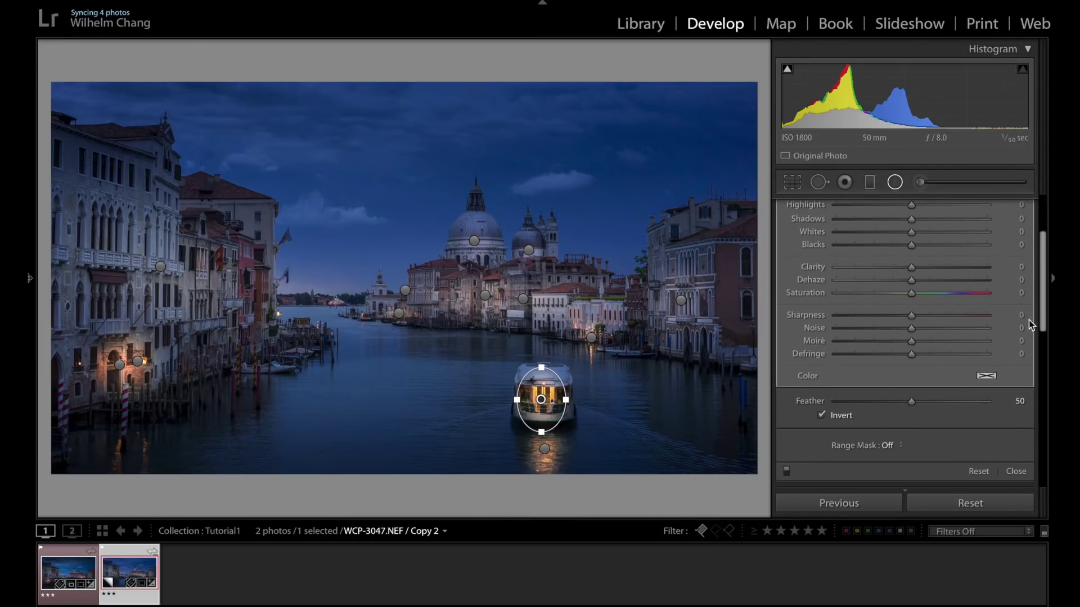
{"action": "left_click", "coordinate": [1016, 472]}
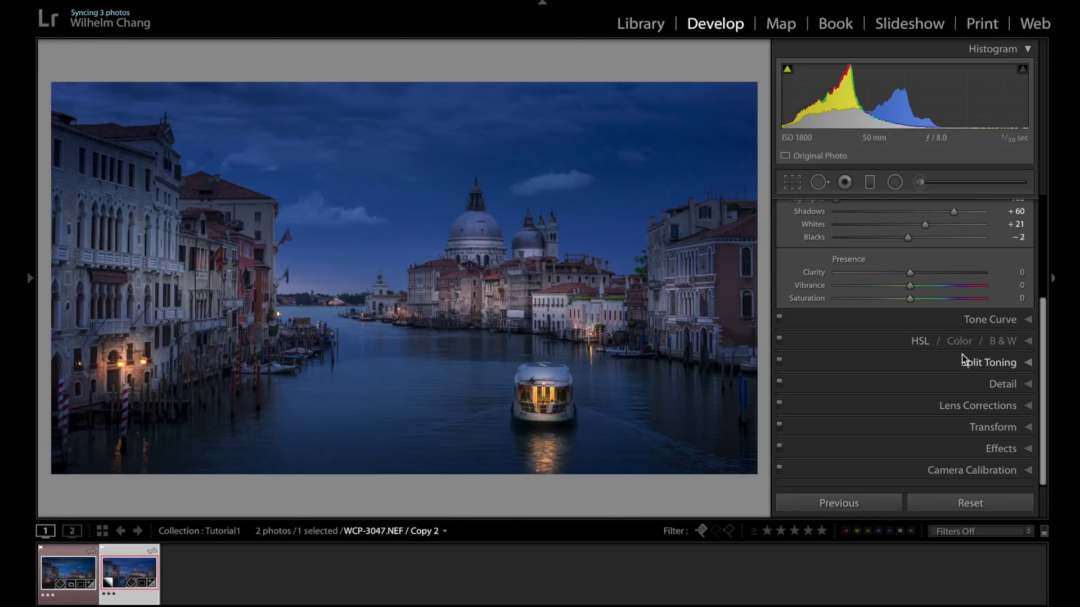
- Raise the HSL saturation of red to +59, magenta to +28 and purple to about +46
{"action": "left_click", "coordinate": [922, 342]}
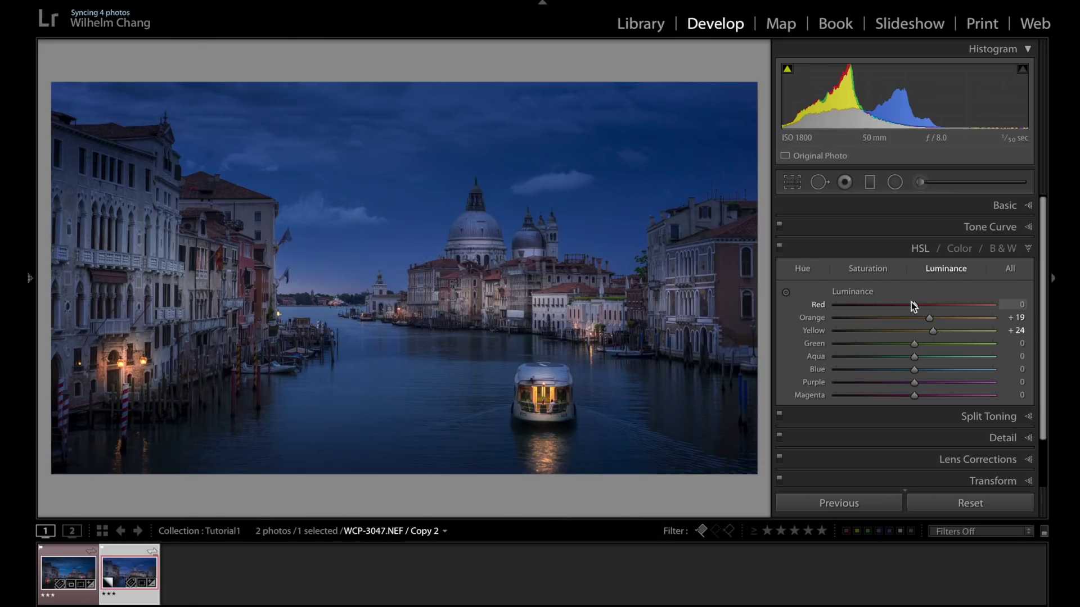
{"action": "left_click", "coordinate": [868, 269]}
{"action": "left_click_drag", "start_coordinate": [959, 305], "coordinate": [965, 308]}
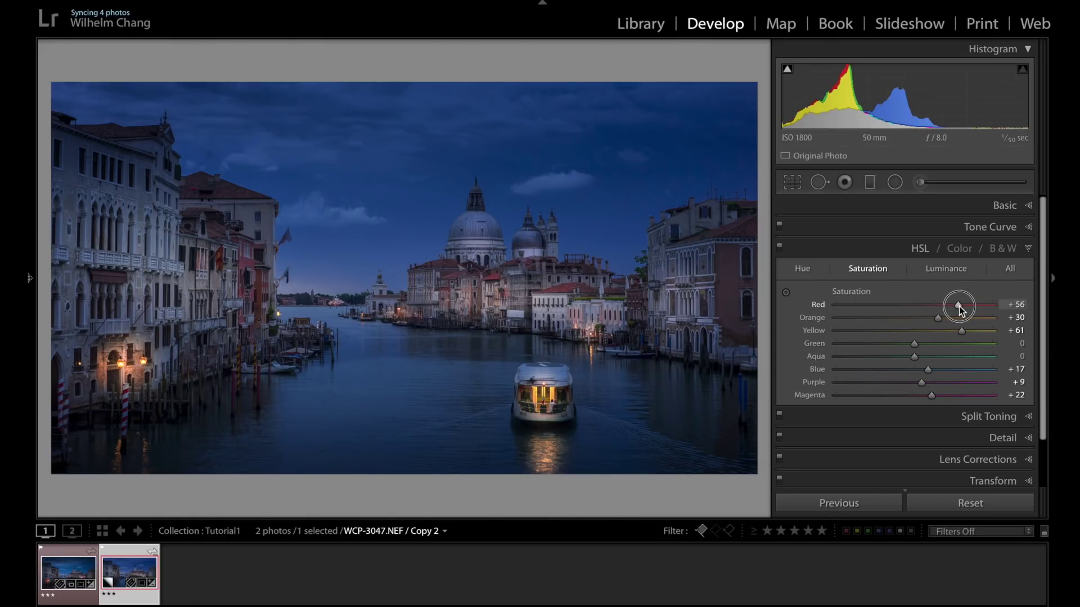
{"action": "mouse_move", "coordinate": [925, 383]}
{"action": "left_mouse_down"}
{"action": "mouse_move", "coordinate": [954, 386]}
{"action": "mouse_move", "coordinate": [937, 400]}
{"action": "left_mouse_up"}
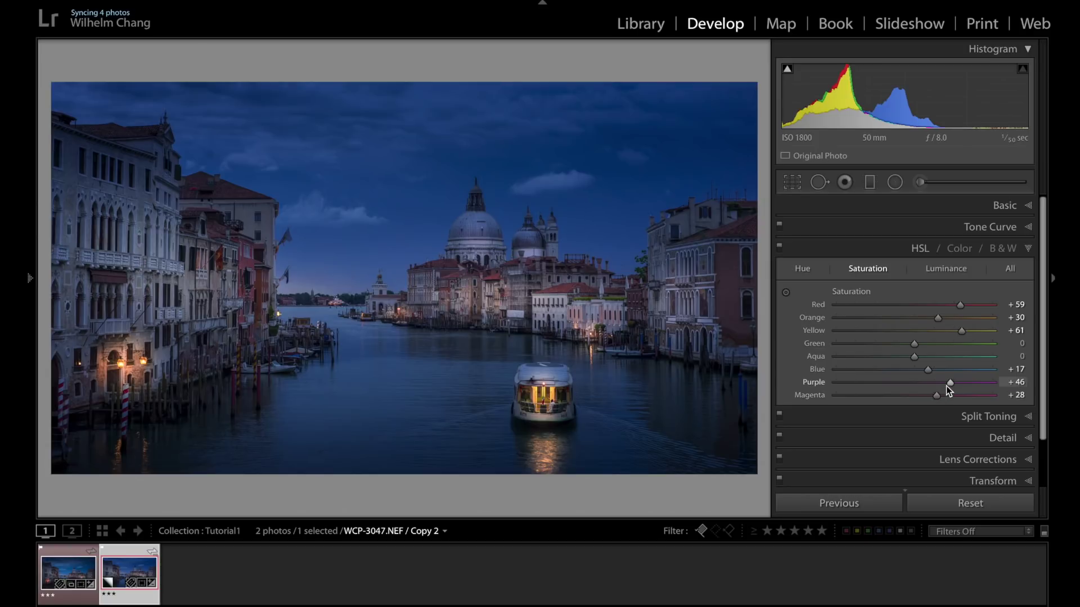
{"action": "left_click_drag", "start_coordinate": [950, 382], "coordinate": [947, 383]}
{"action": "left_click", "coordinate": [1027, 250]}
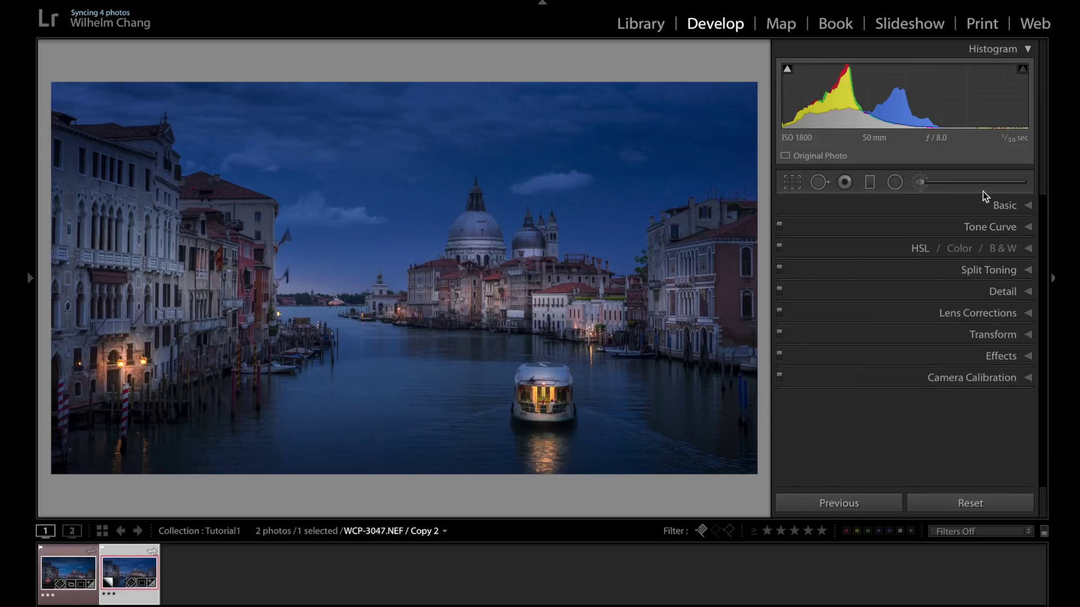
- Reopen the radial filters, set the exposure of the wide ellipse over the central waterfront buildings to 0.23, and close the tool
{"action": "left_click", "coordinate": [895, 182]}
{"action": "left_click", "coordinate": [485, 295]}
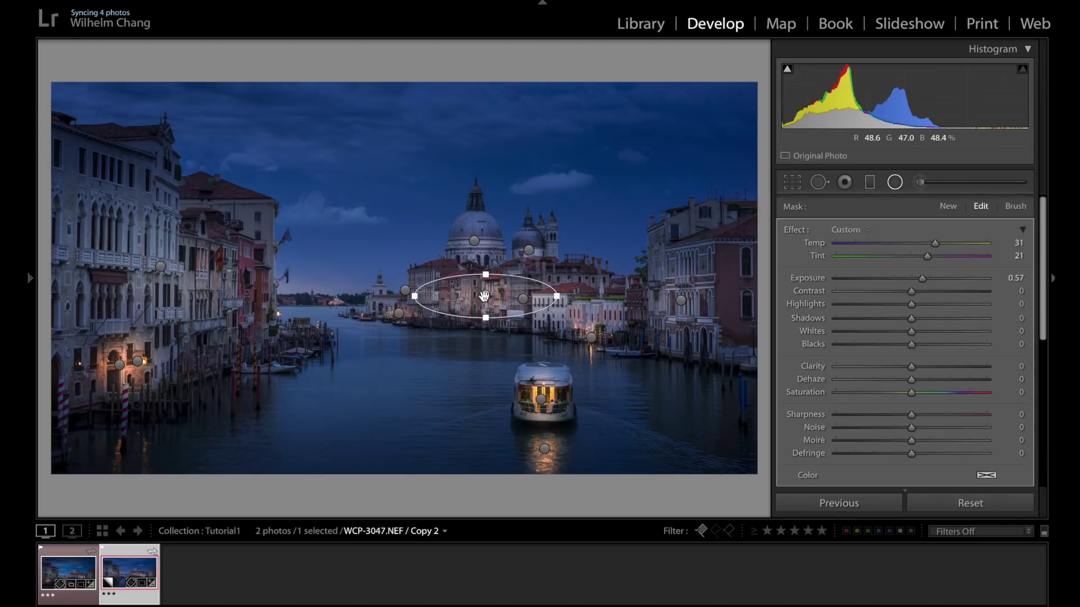
{"action": "left_click", "coordinate": [918, 279]}
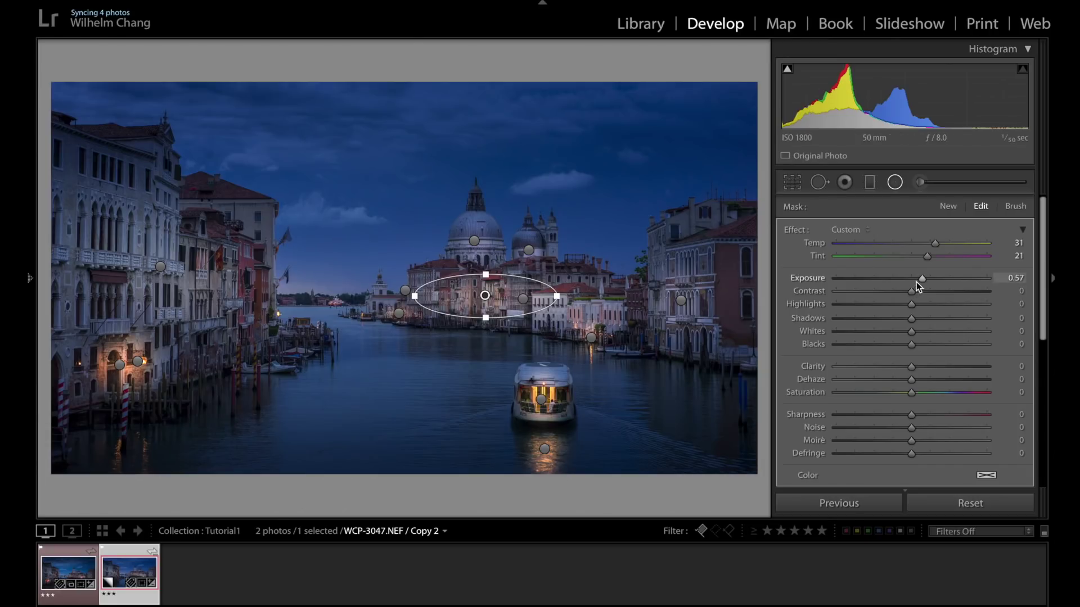
{"action": "left_click_drag", "start_coordinate": [917, 280], "coordinate": [916, 280]}
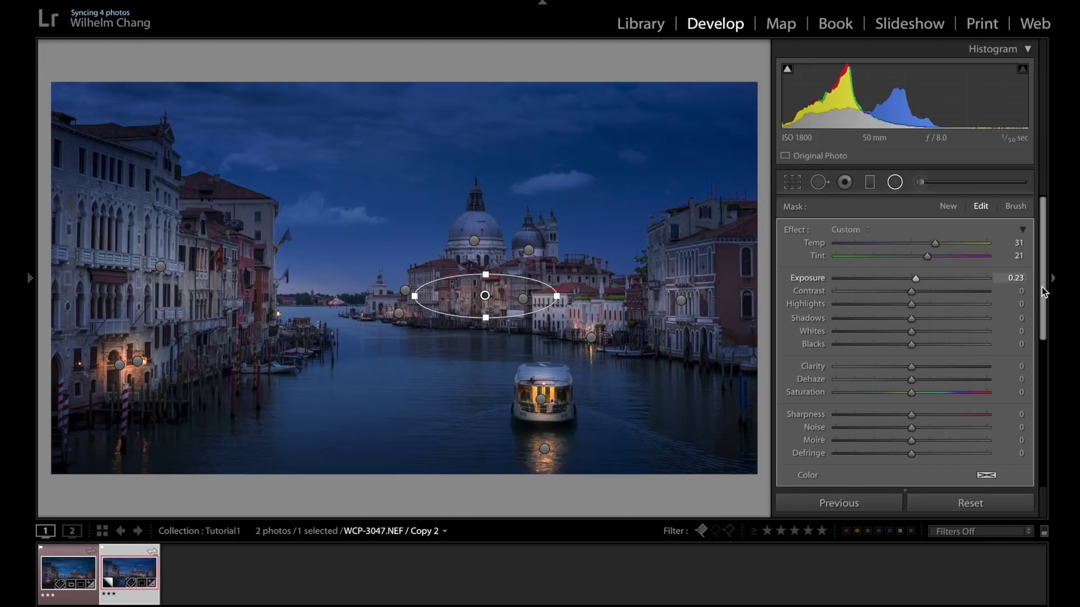
{"action": "scroll", "coordinate": [1032, 338], "scroll_direction": "down", "scroll_amount": 3}
{"action": "left_click", "coordinate": [1007, 459]}
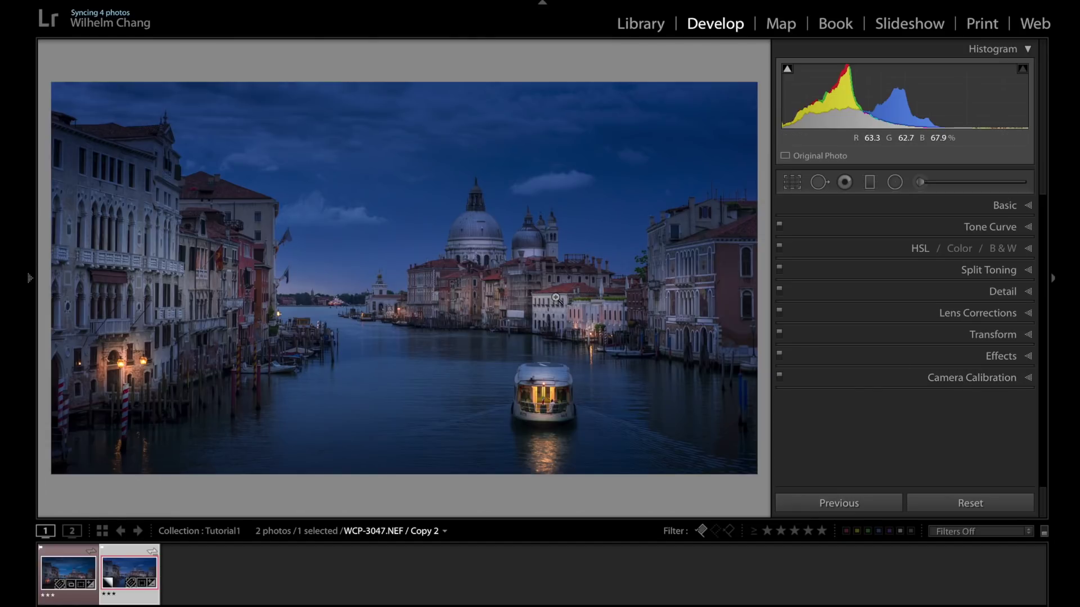
- Set the photo's overall contrast to +8 and its white balance tint to +15 in the basic adjustments
{"action": "key", "text": "ctrl+1"}
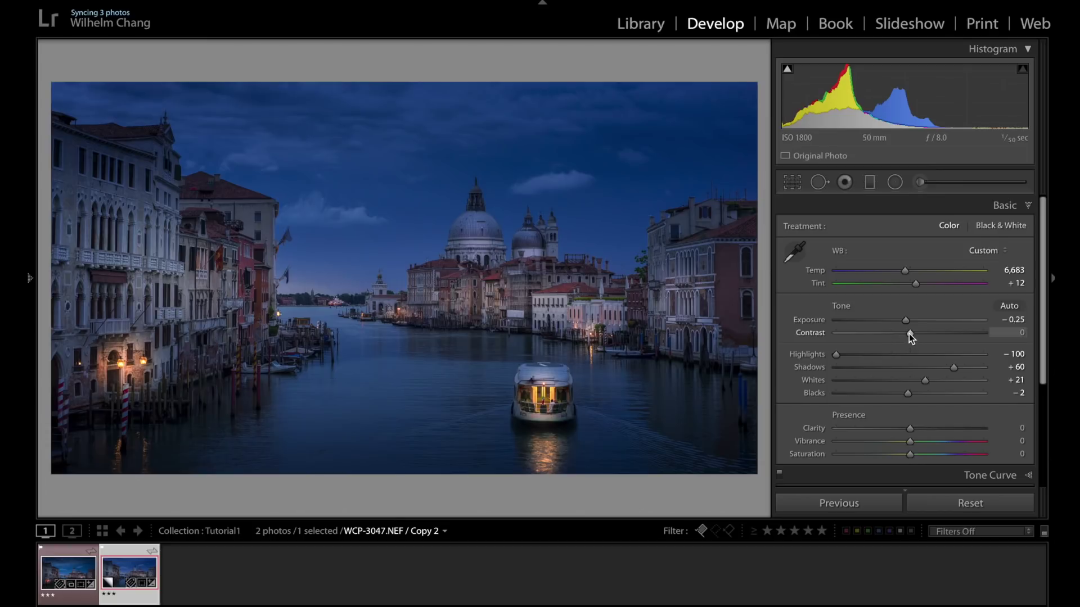
{"action": "left_click_drag", "start_coordinate": [909, 332], "coordinate": [912, 332]}
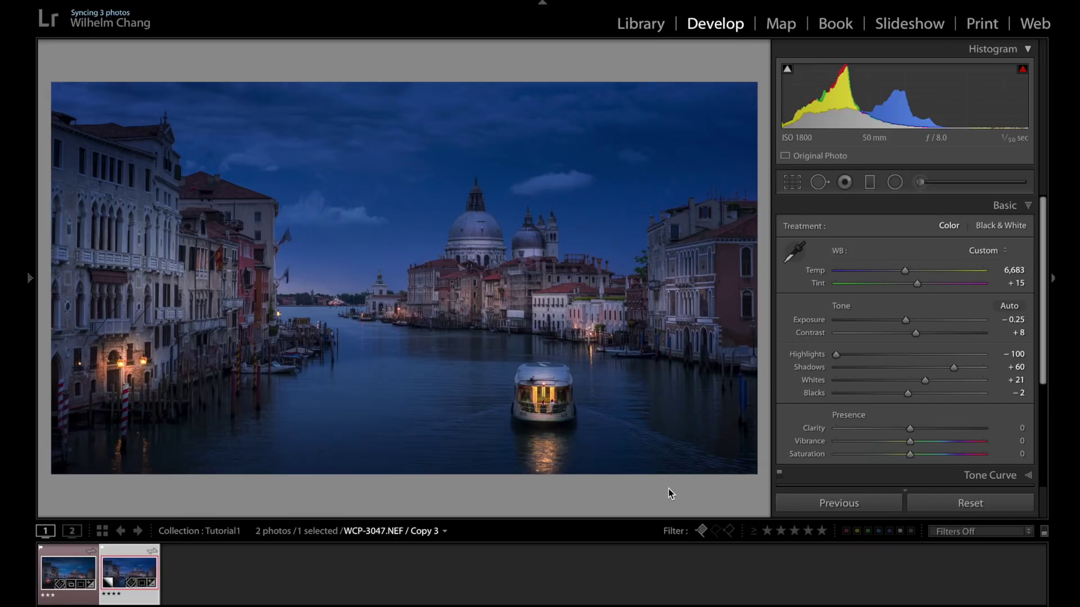
- Compare the edited photo with its original version, switching between the before and after views several times
{"action": "key", "text": "backslash"}
{"action": "key", "text": "backslash"}
{"action": "key", "text": "backslash"}
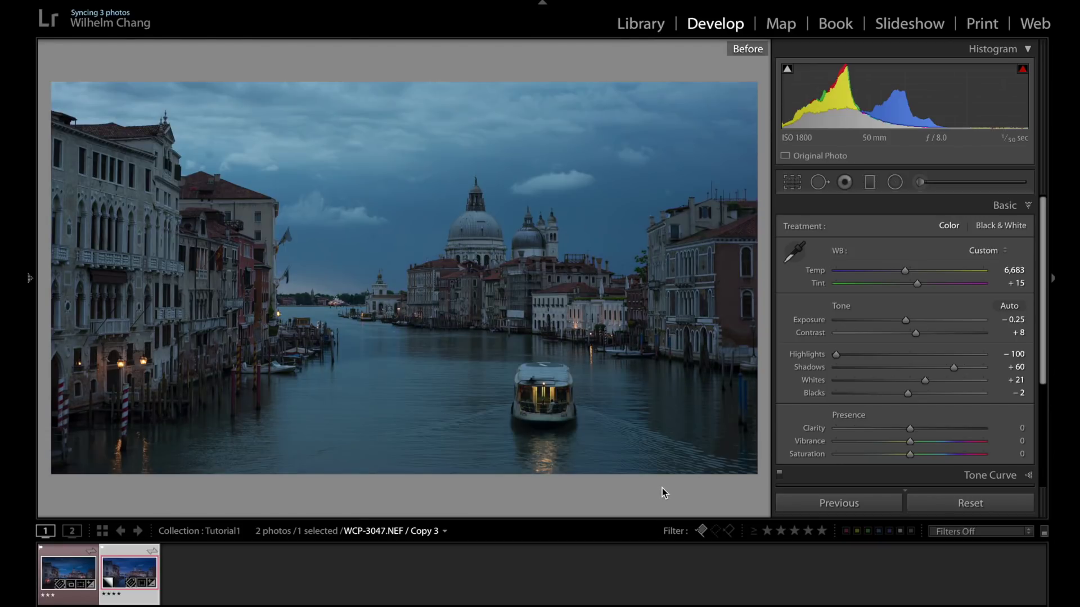
{"action": "key", "text": "backslash"}
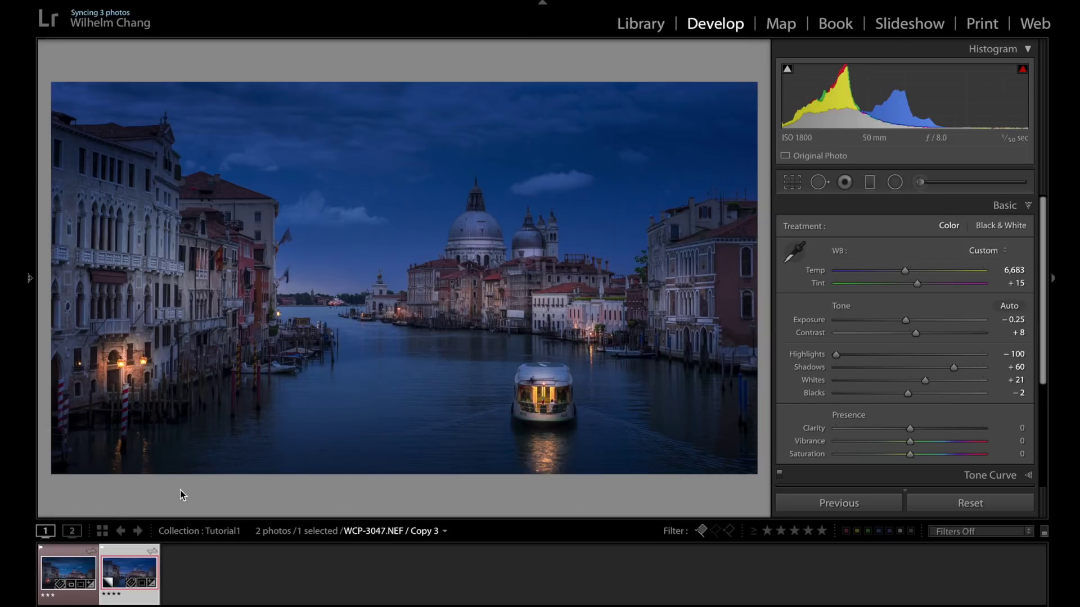
{"action": "key", "text": "backslash"}
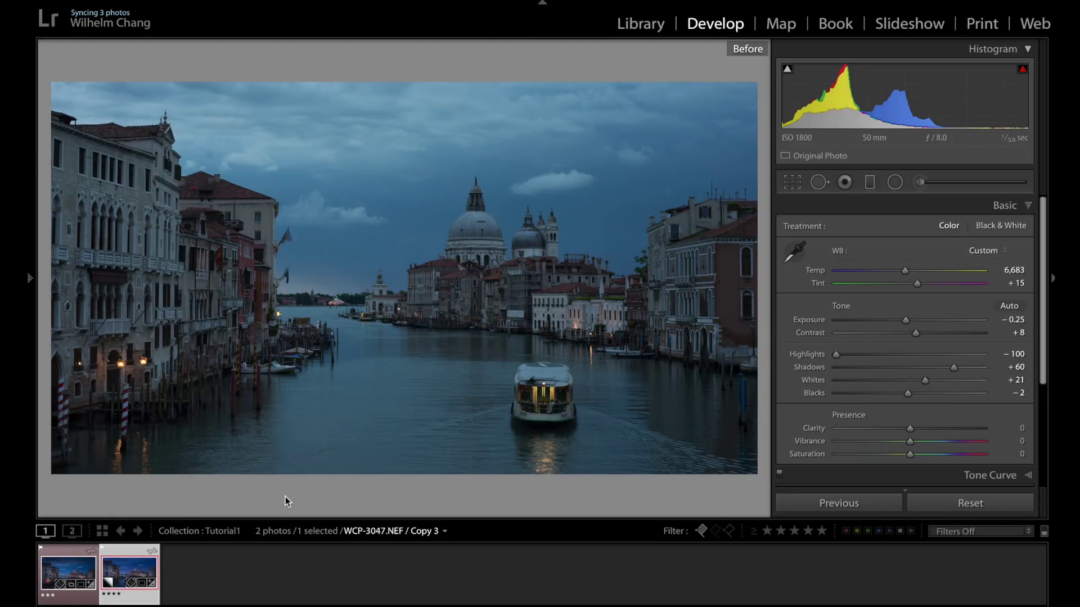
{"action": "key", "text": "backslash"}
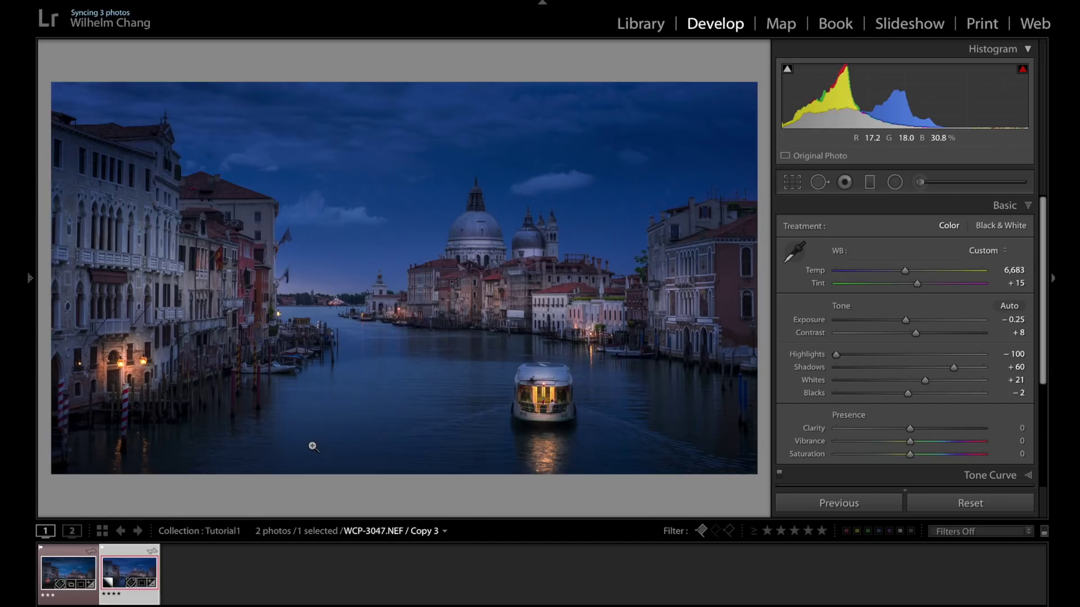